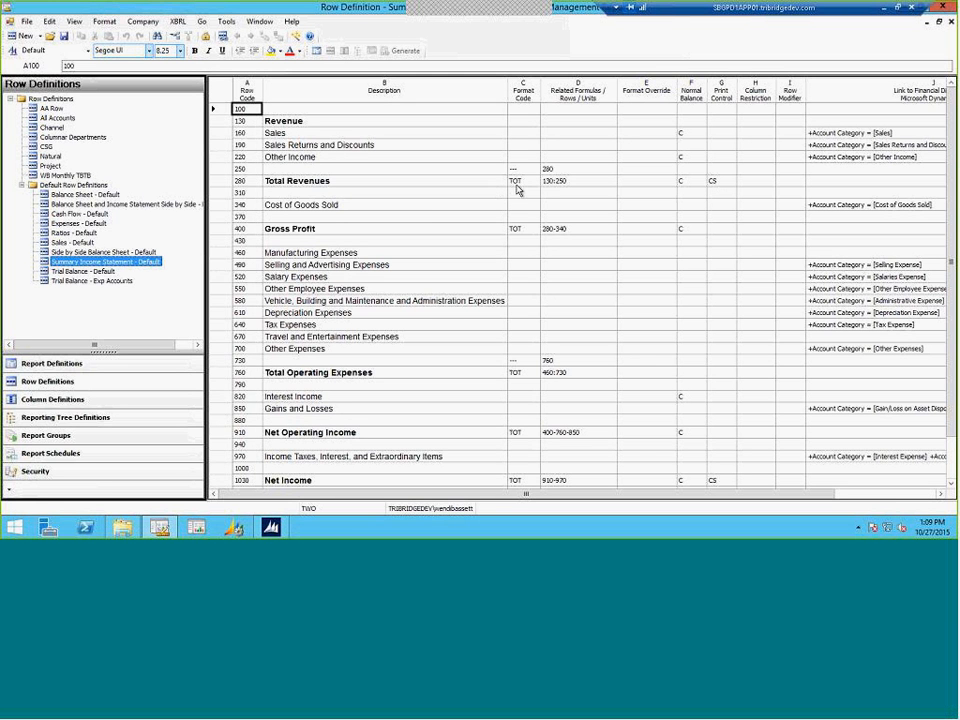
Step: Examine the print control options of the Total Revenues row and leave them as they are
click(721, 184)
double_click(722, 185)
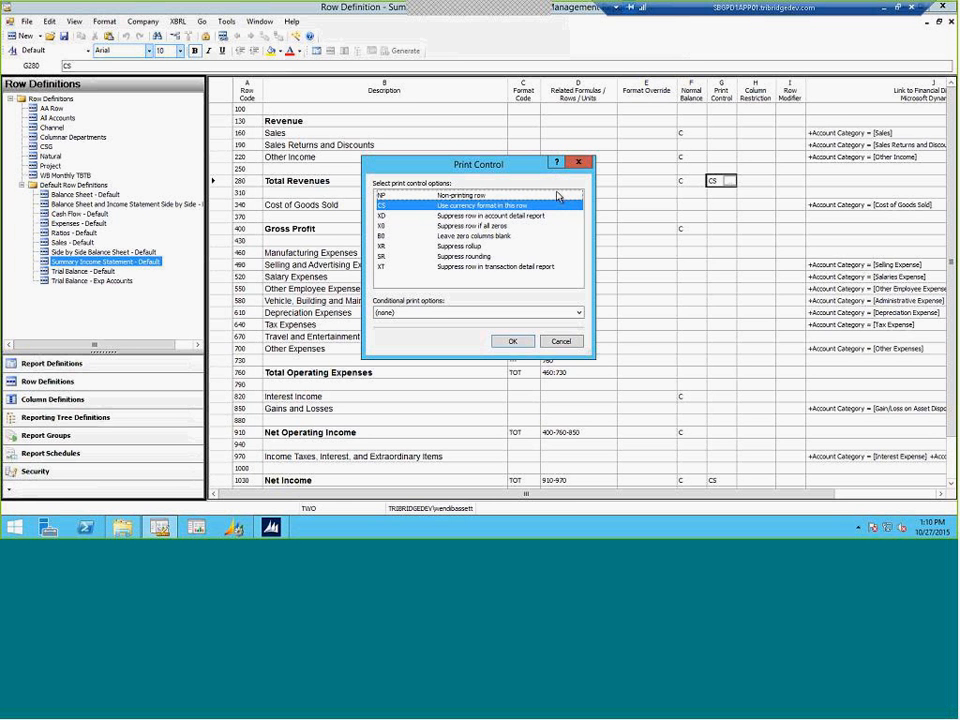
click(588, 163)
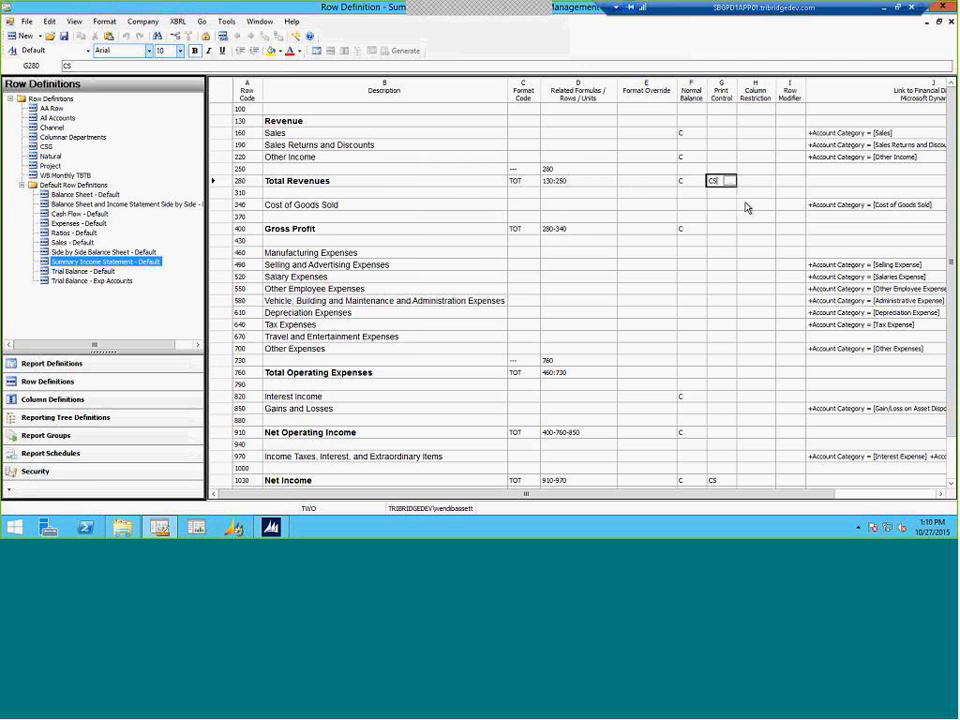
Step: Box the Total Revenues row by setting the format code to BXB in row 250 and BXC in row 310
click(390, 185)
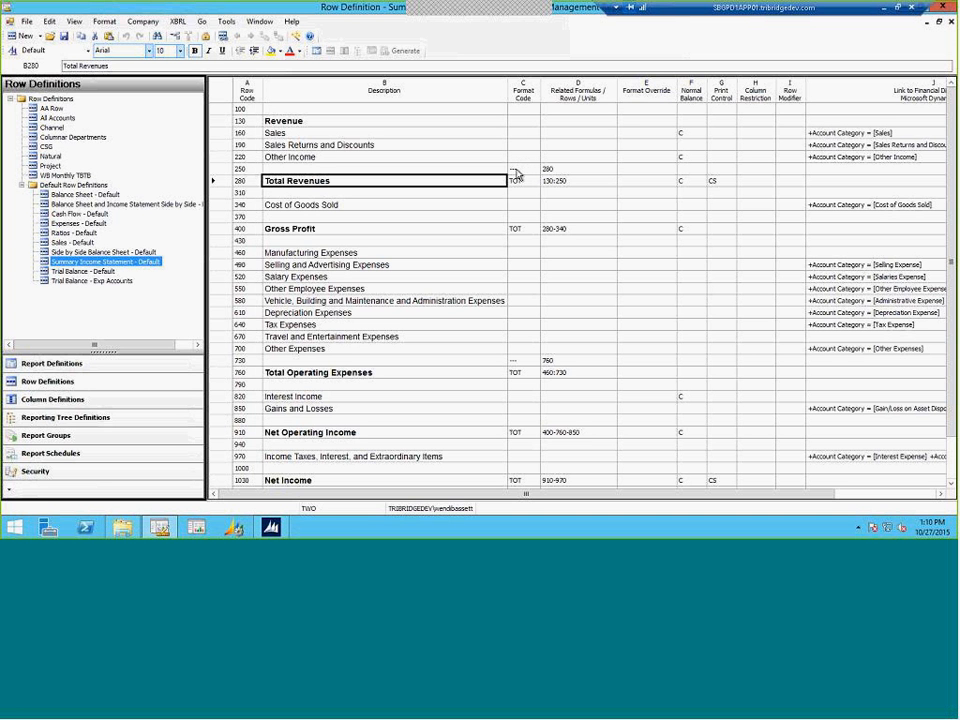
click(516, 169)
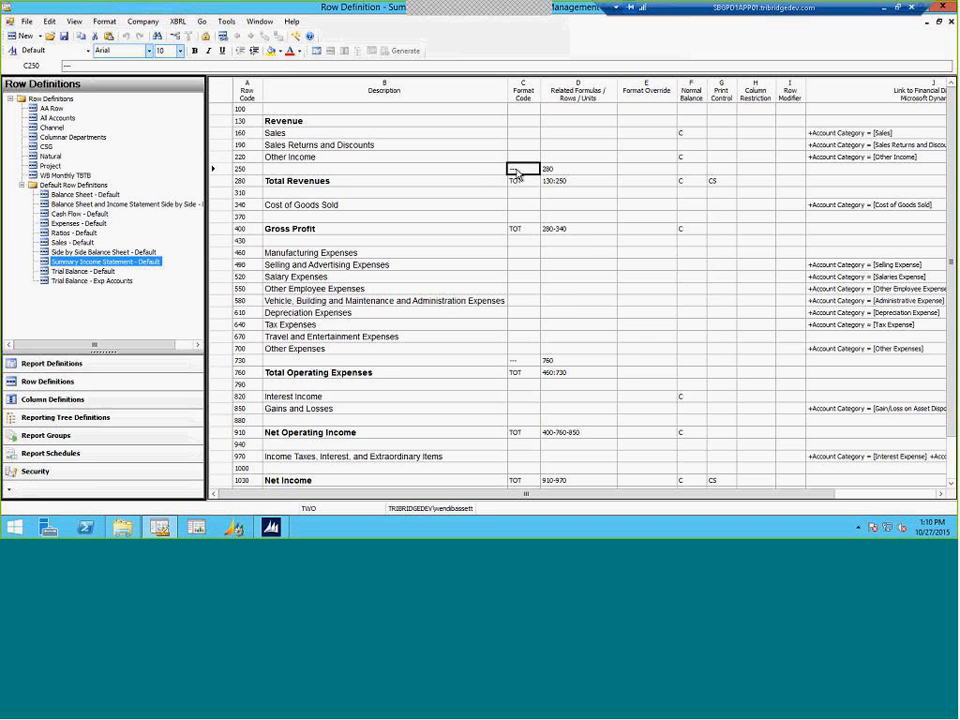
click(516, 171)
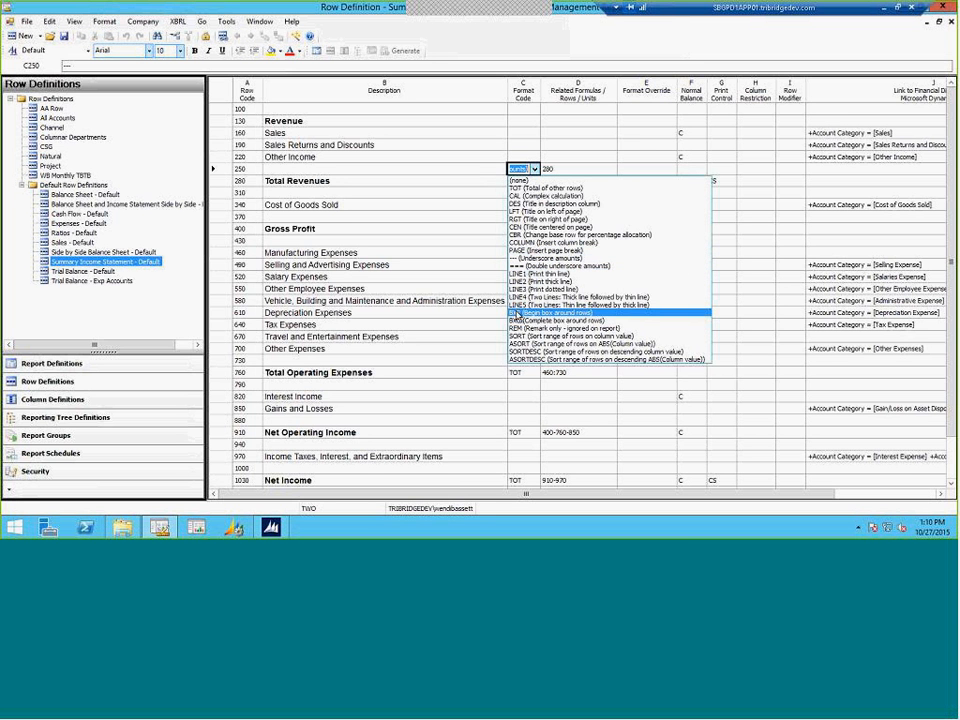
click(516, 313)
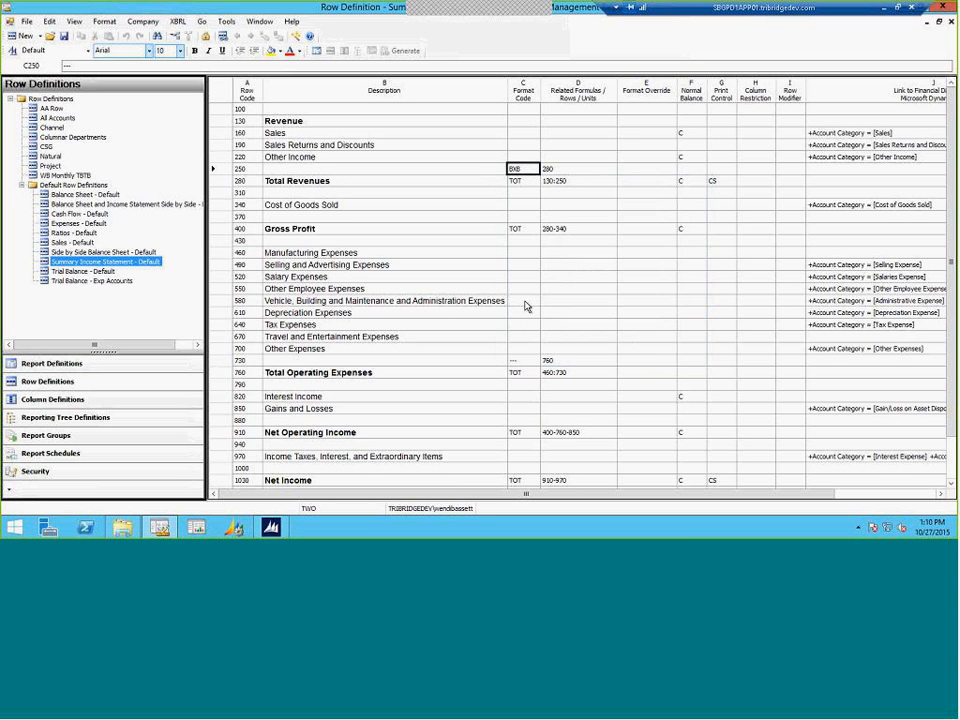
click(525, 196)
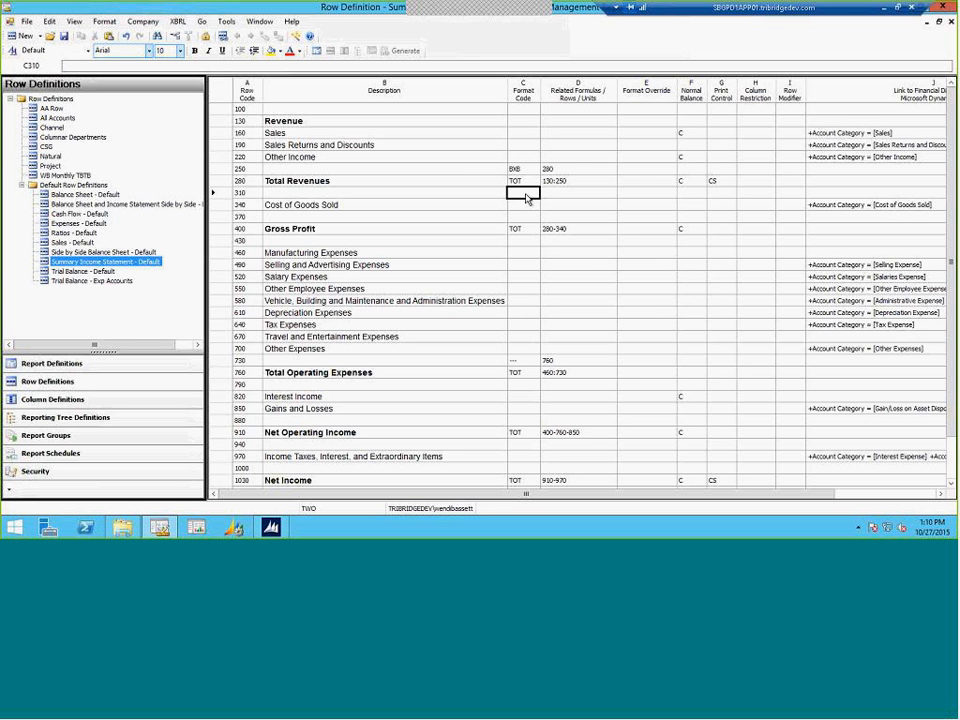
click(526, 197)
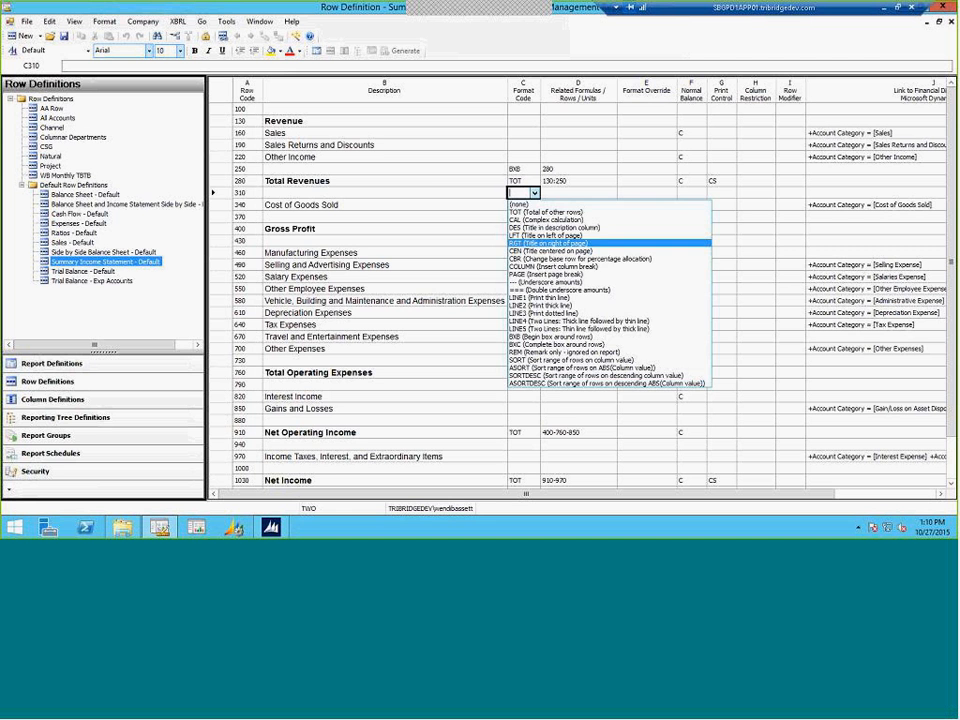
click(527, 344)
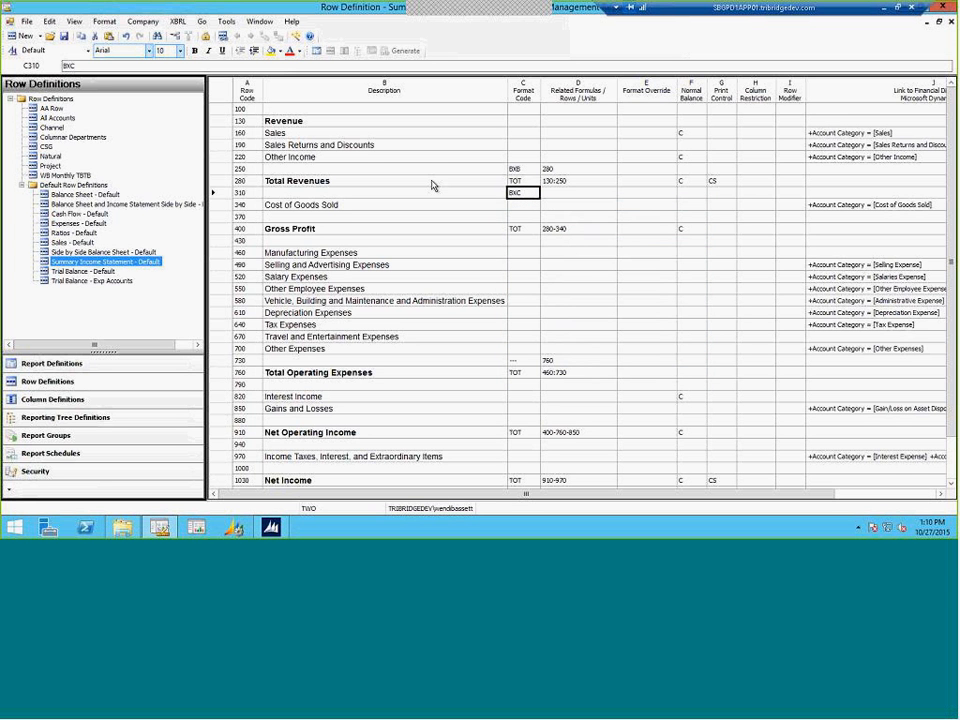
Step: Indent the Sales, Sales Returns and Discounts, and Other Income descriptions by one level
click(363, 149)
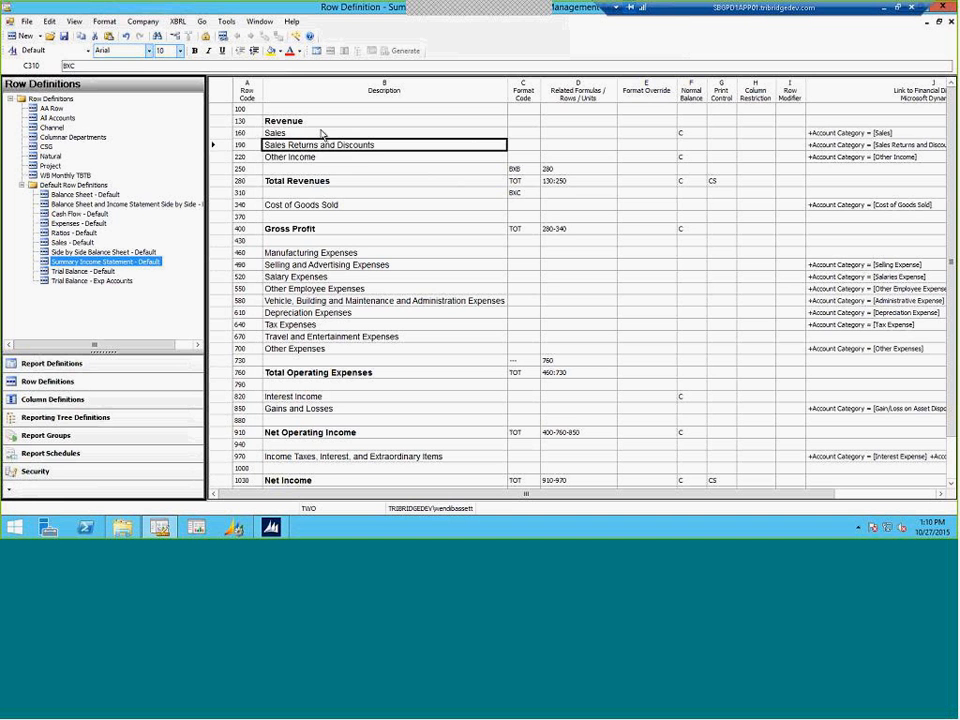
drag(309, 132, 306, 161)
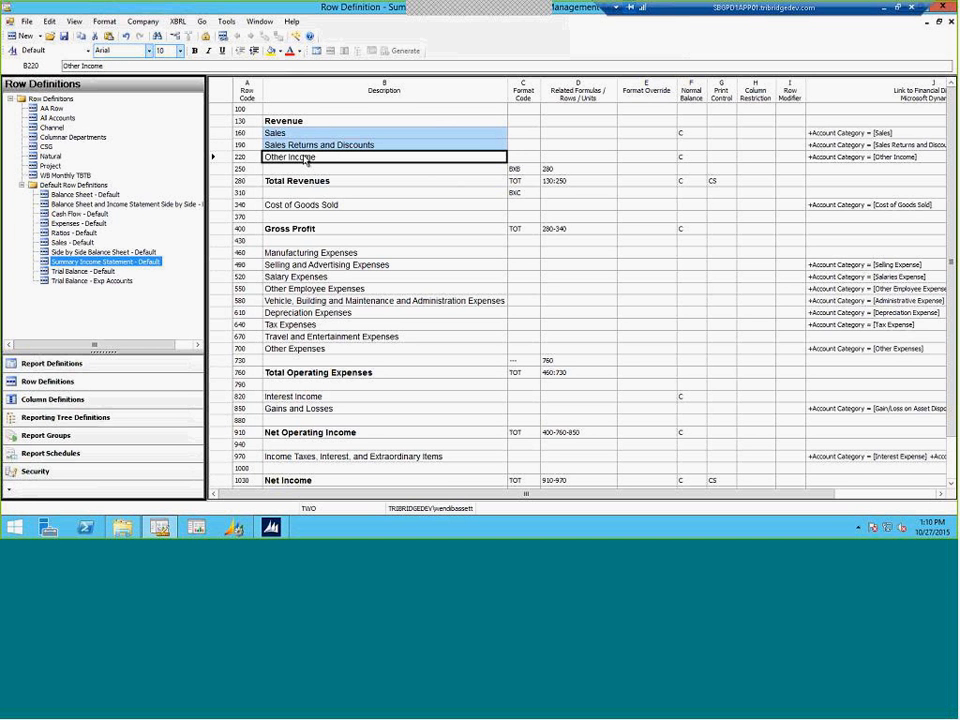
click(255, 52)
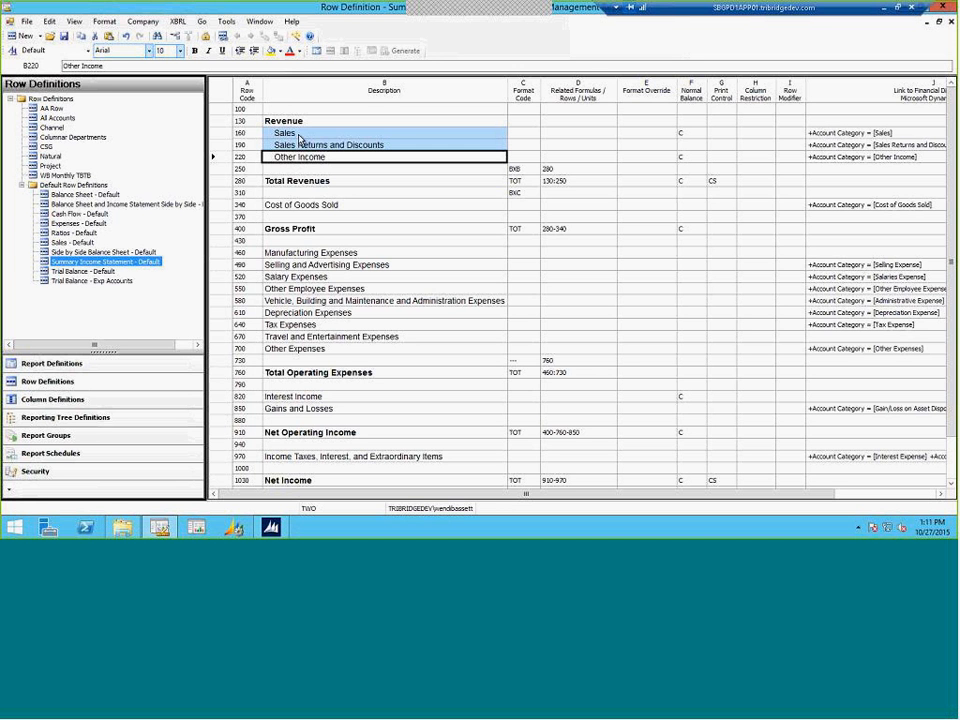
Step: Shade the Sales description cell in row 160 with a dark blue background
click(272, 137)
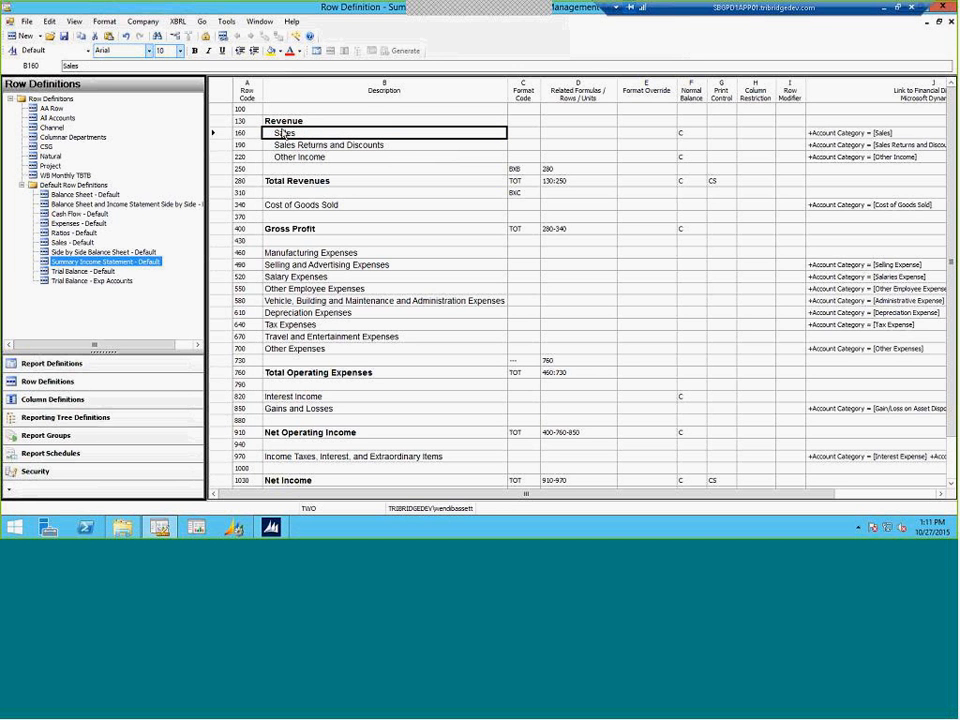
click(281, 51)
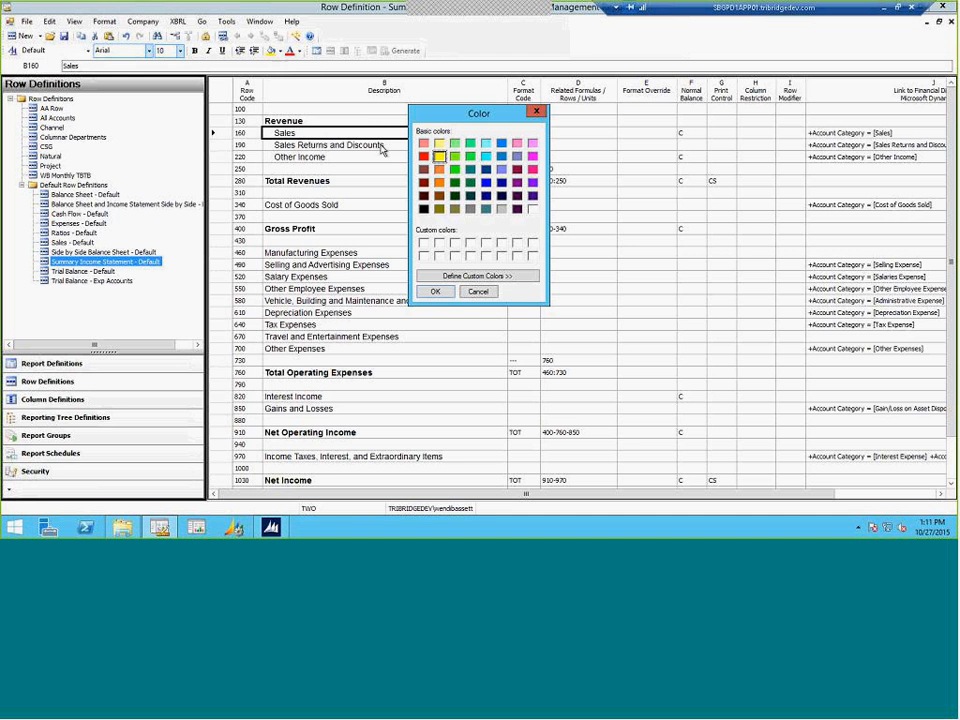
click(498, 192)
click(436, 291)
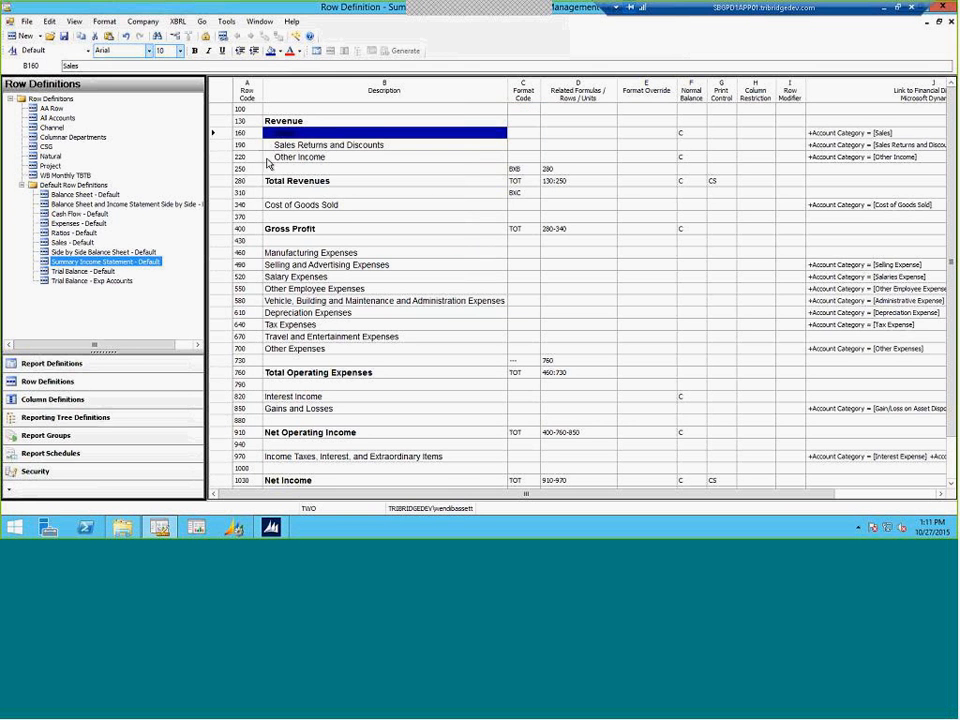
Step: Shade the Sales Returns and Discounts description cell in row 190 with a light periwinkle blue background
click(320, 145)
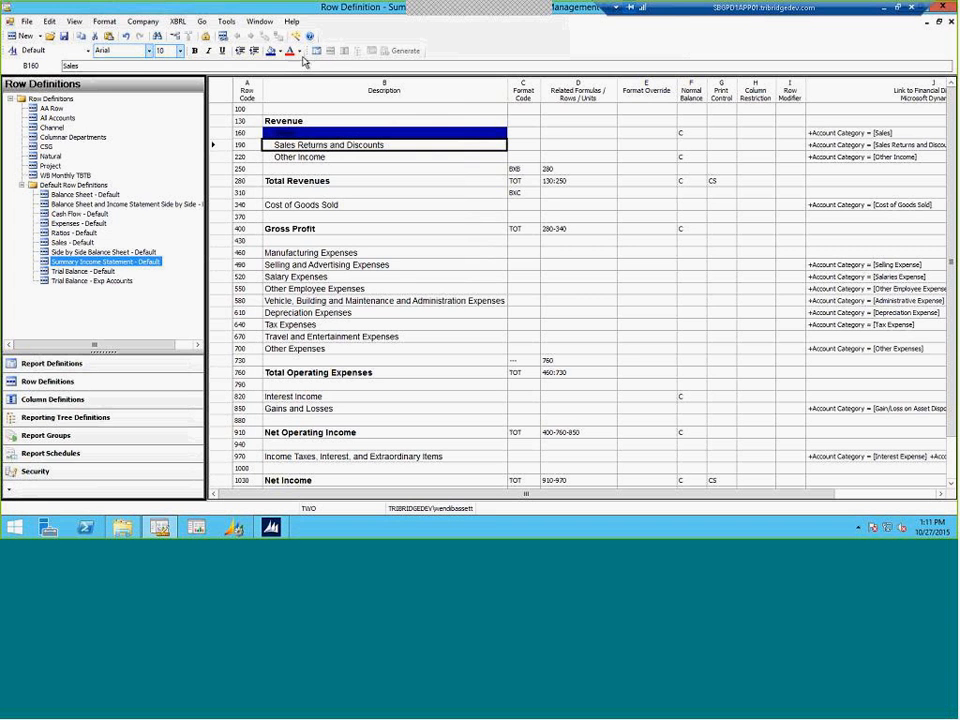
click(271, 51)
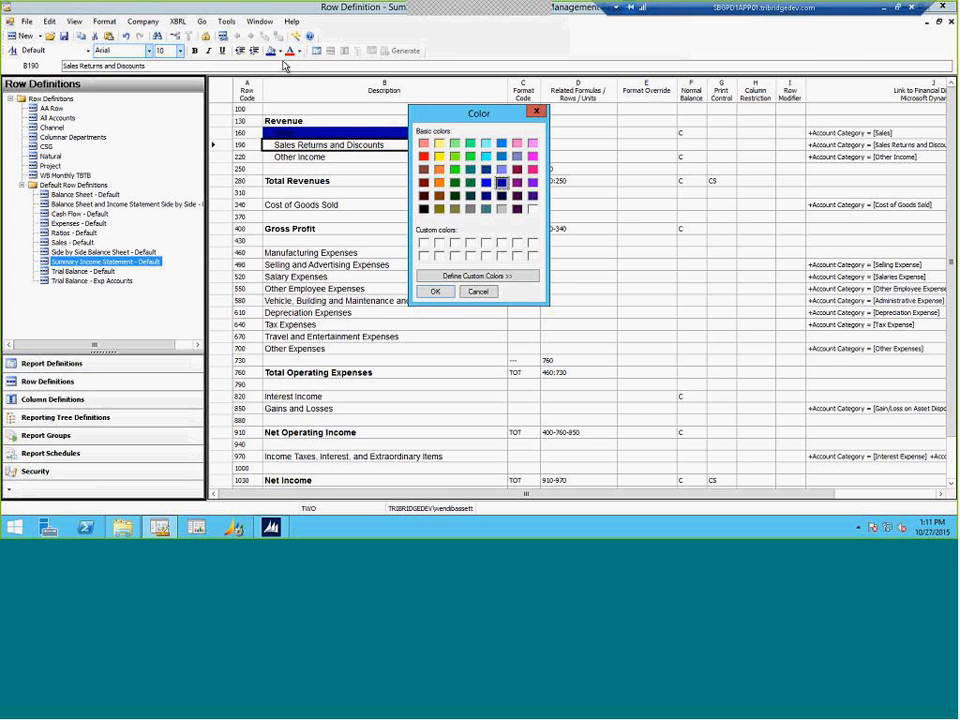
click(502, 169)
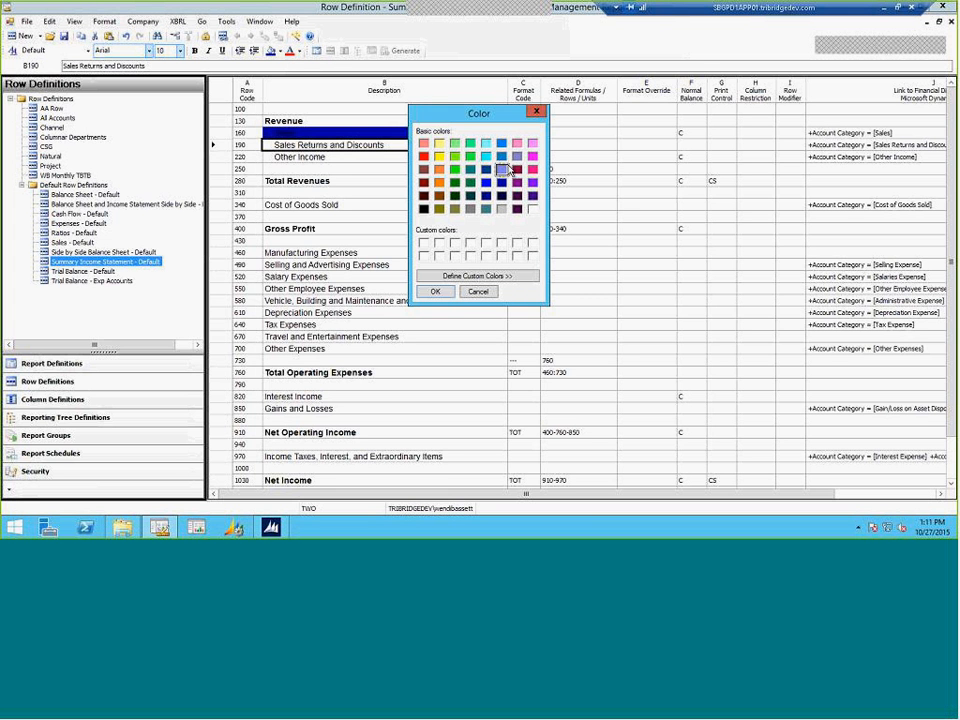
click(435, 291)
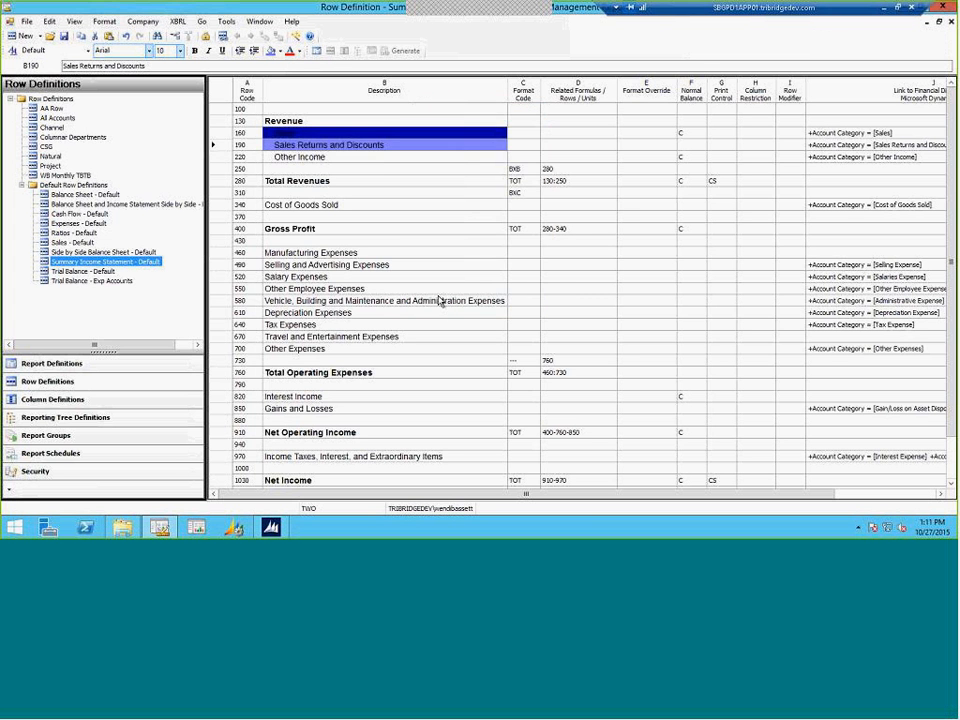
Step: Clear the related formula cell in row 250, then save and close the row definition
click(366, 207)
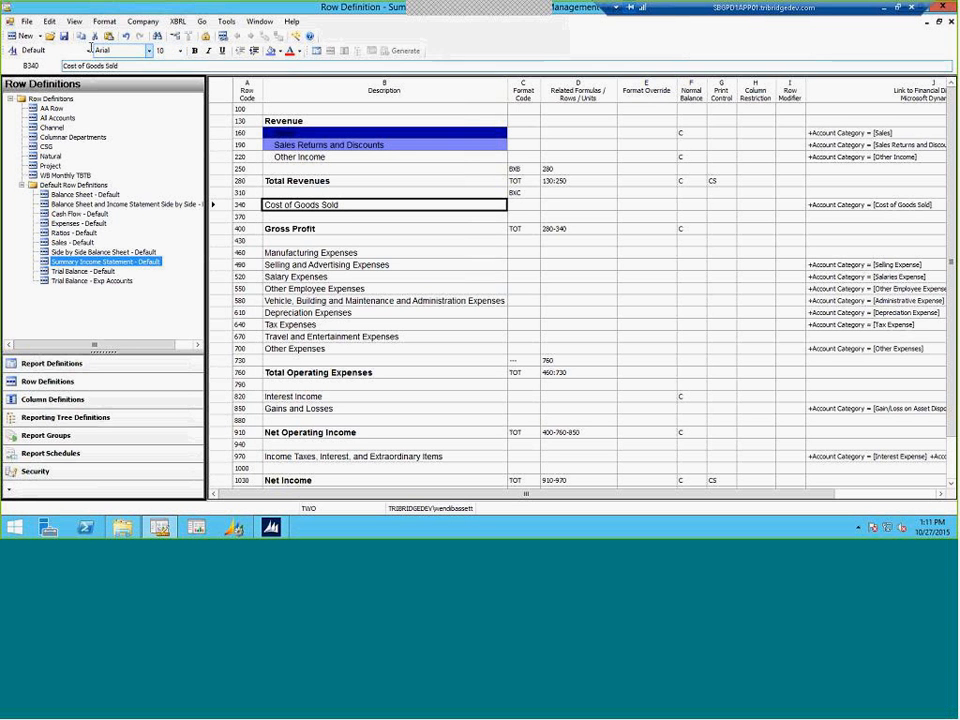
click(63, 37)
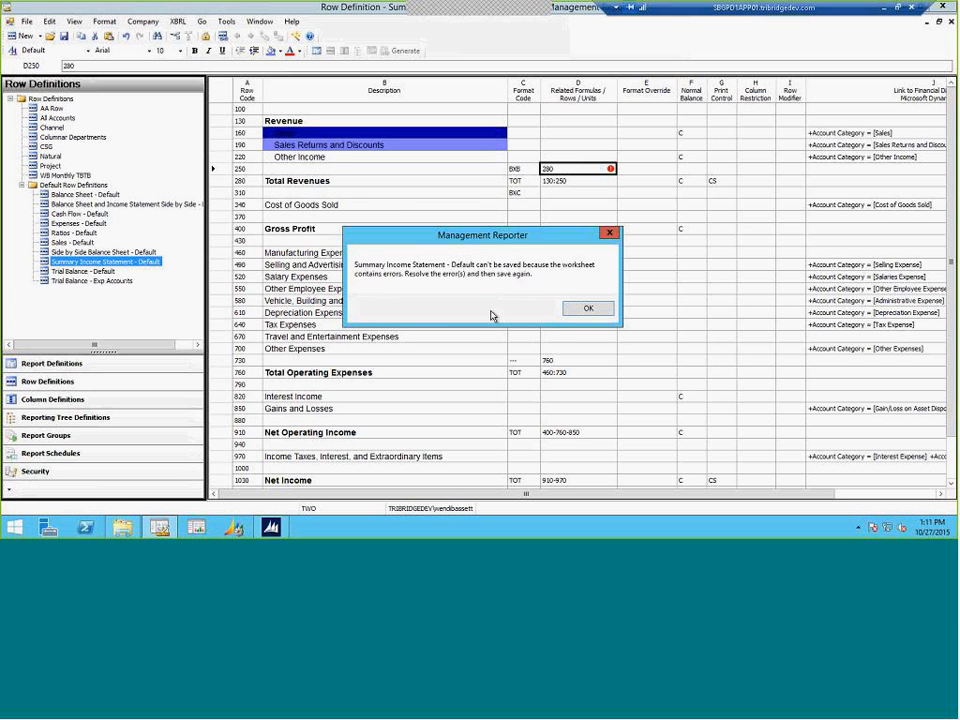
click(601, 309)
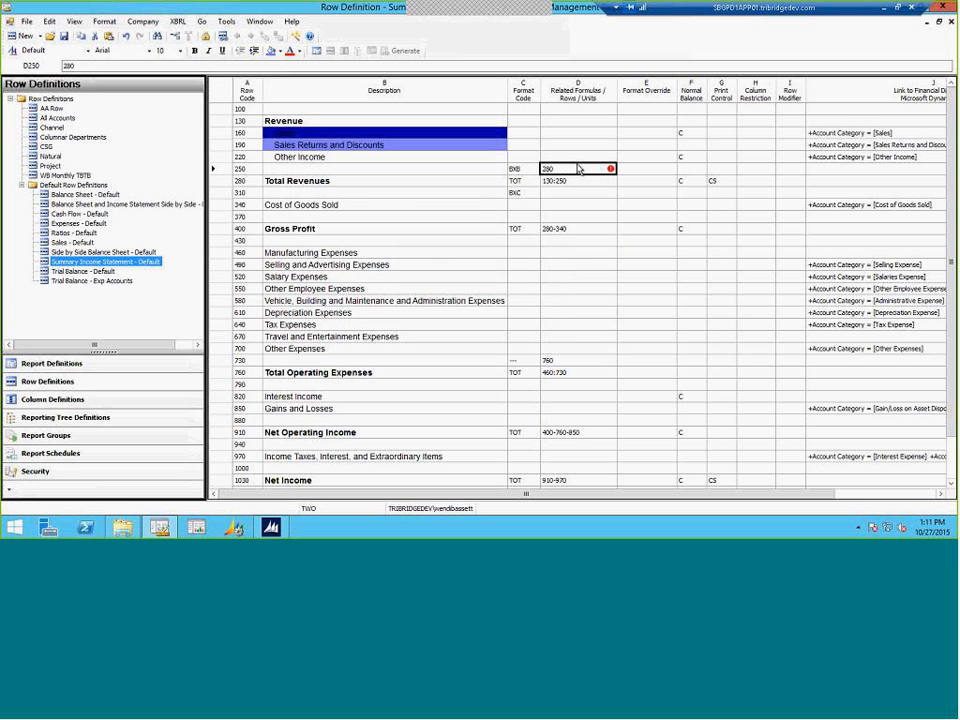
key(Delete)
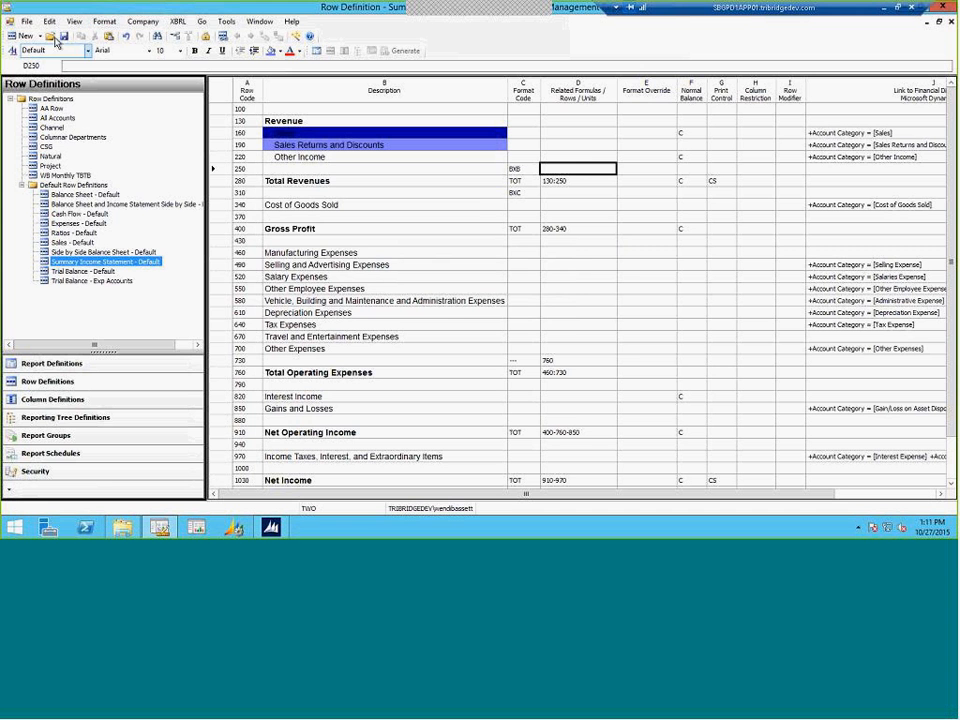
click(63, 36)
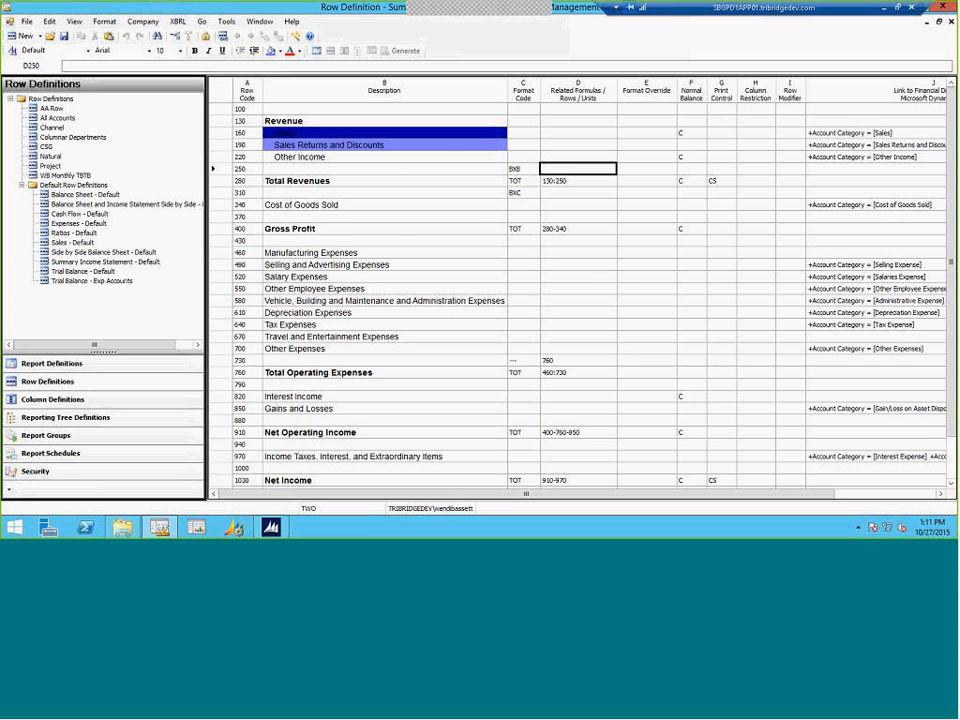
click(951, 21)
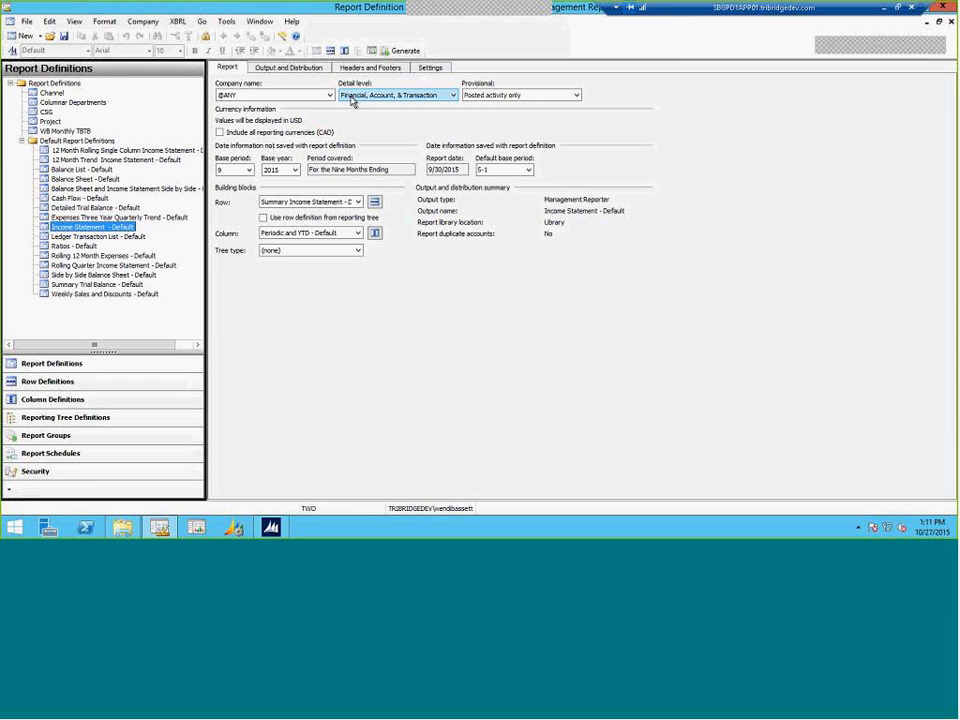
Step: Generate the Income Statement - Default report, then close the report viewer and the queue status window
click(415, 55)
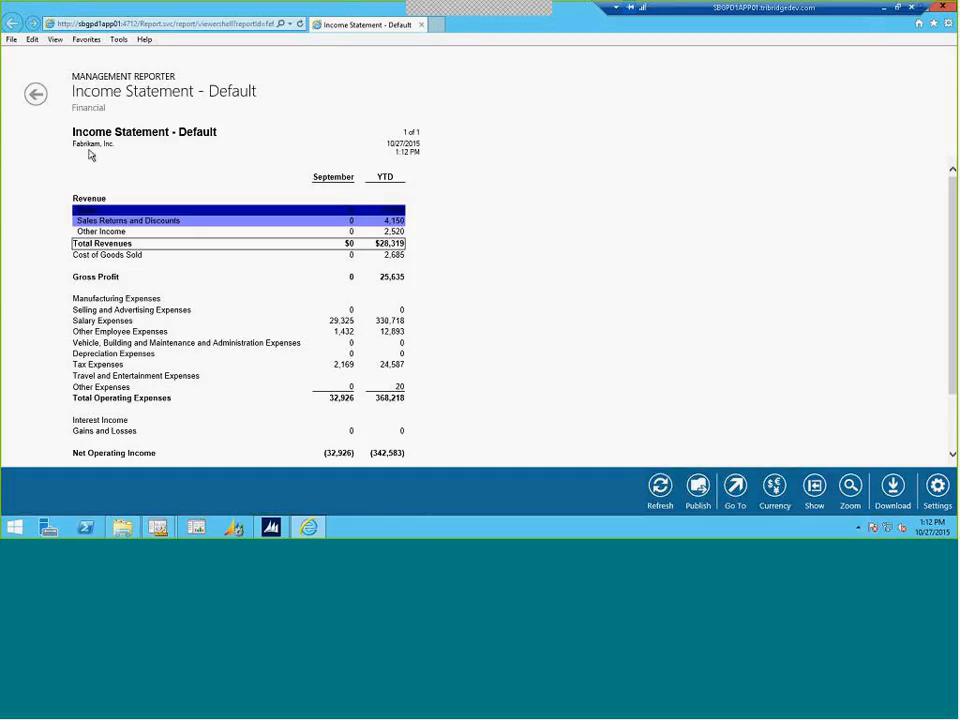
click(944, 8)
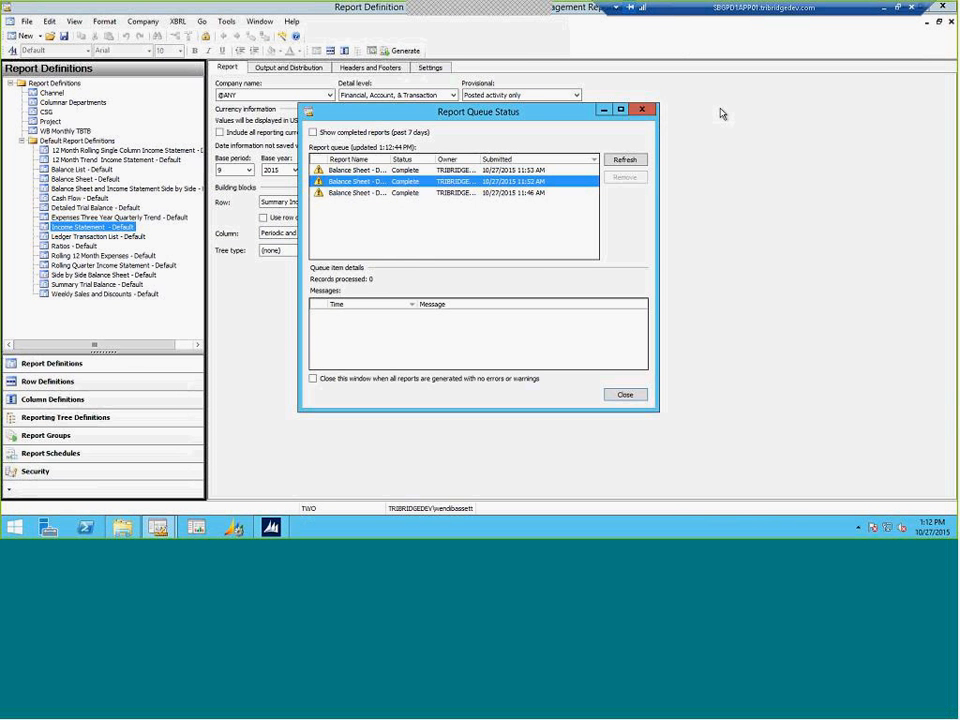
click(649, 110)
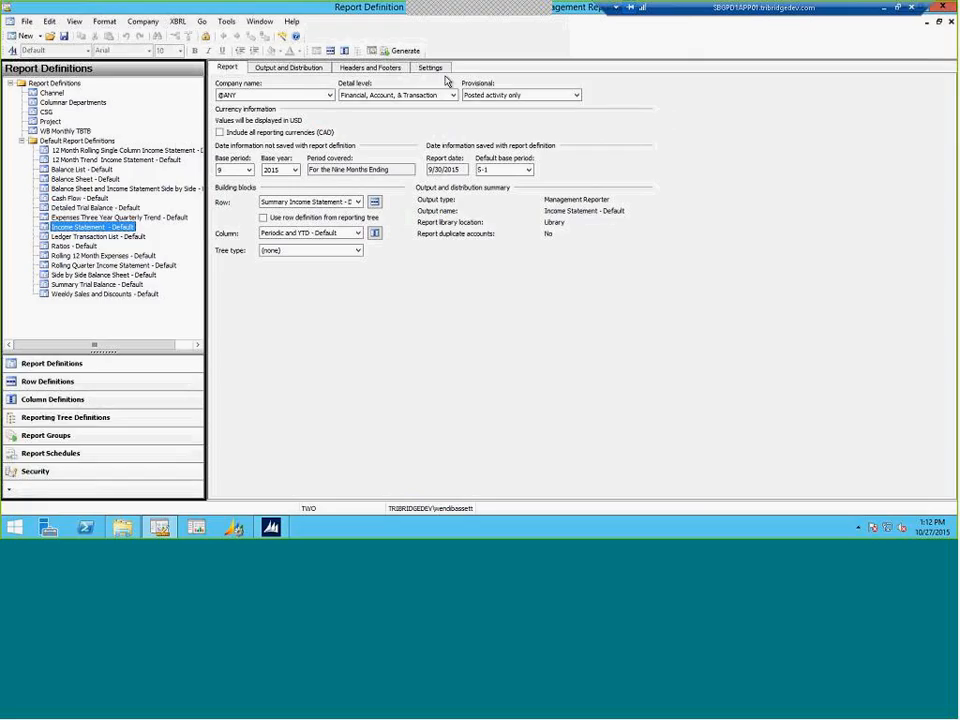
Step: Insert the fabrikam boxes image into the first line of the second header section of the Income Statement report
click(350, 70)
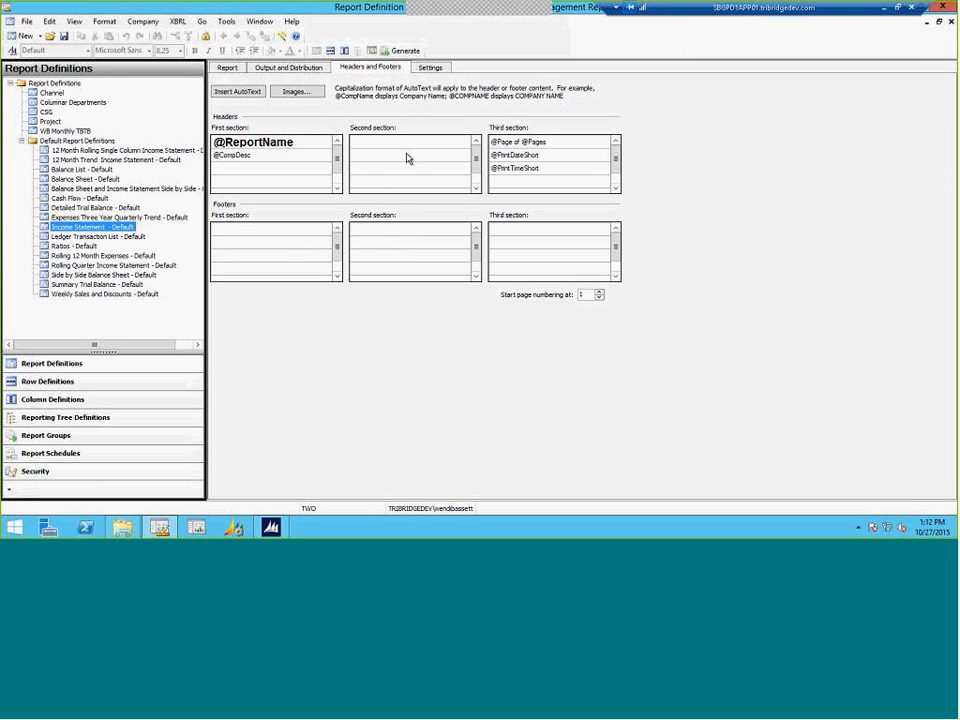
click(362, 146)
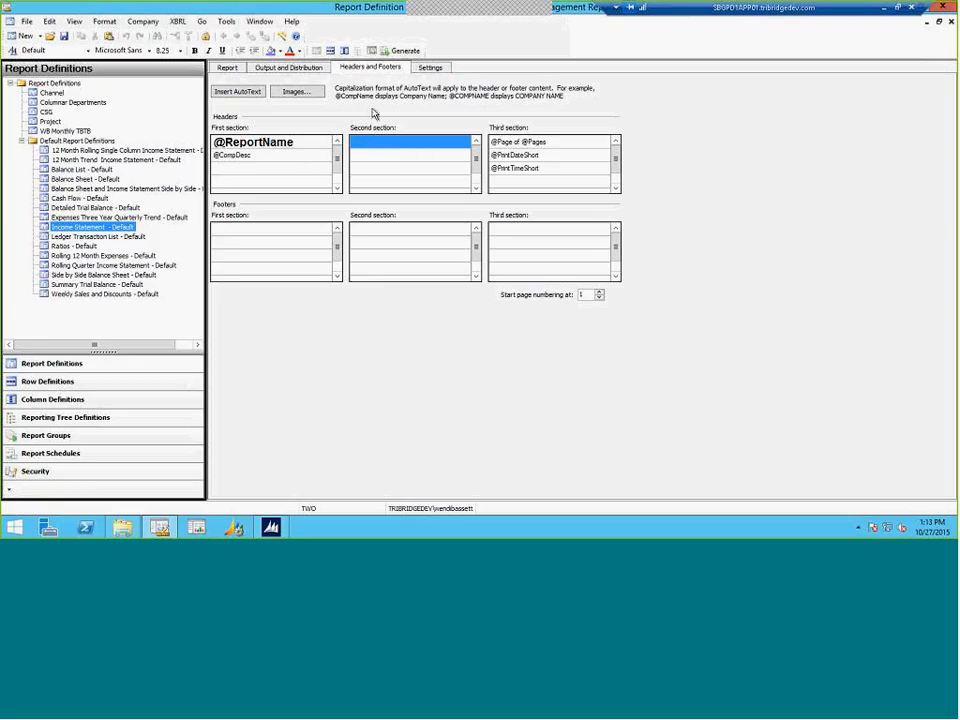
click(297, 93)
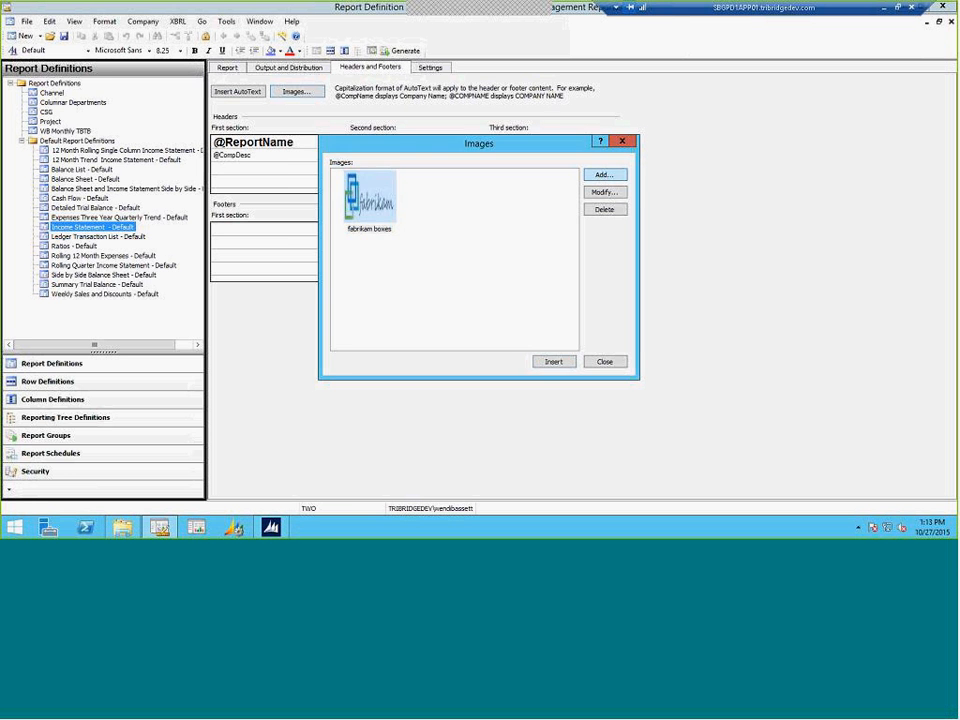
click(601, 176)
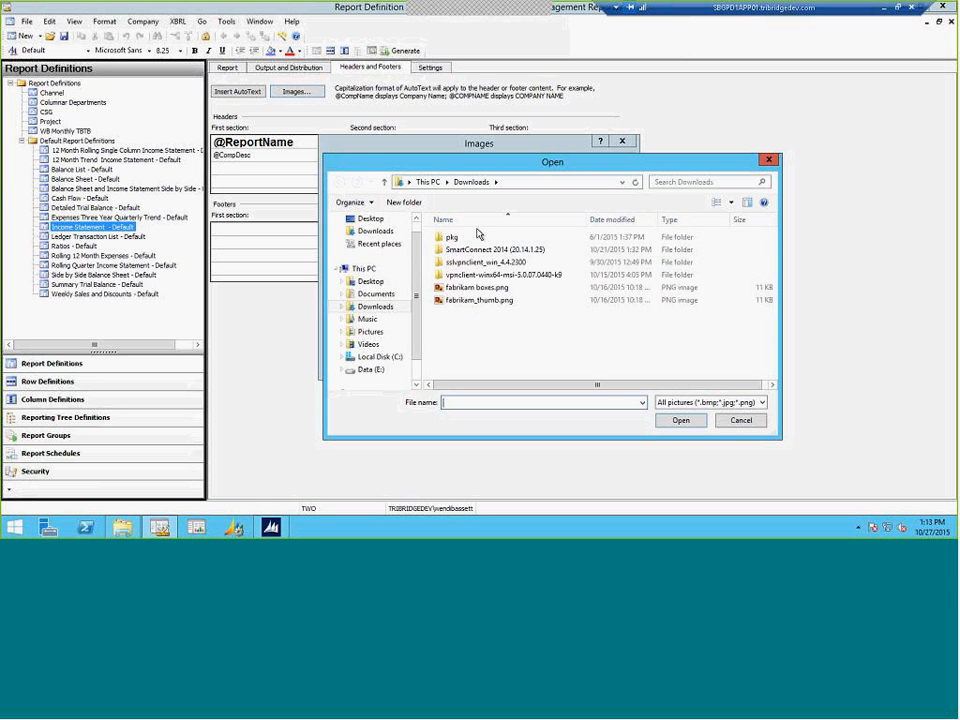
click(772, 160)
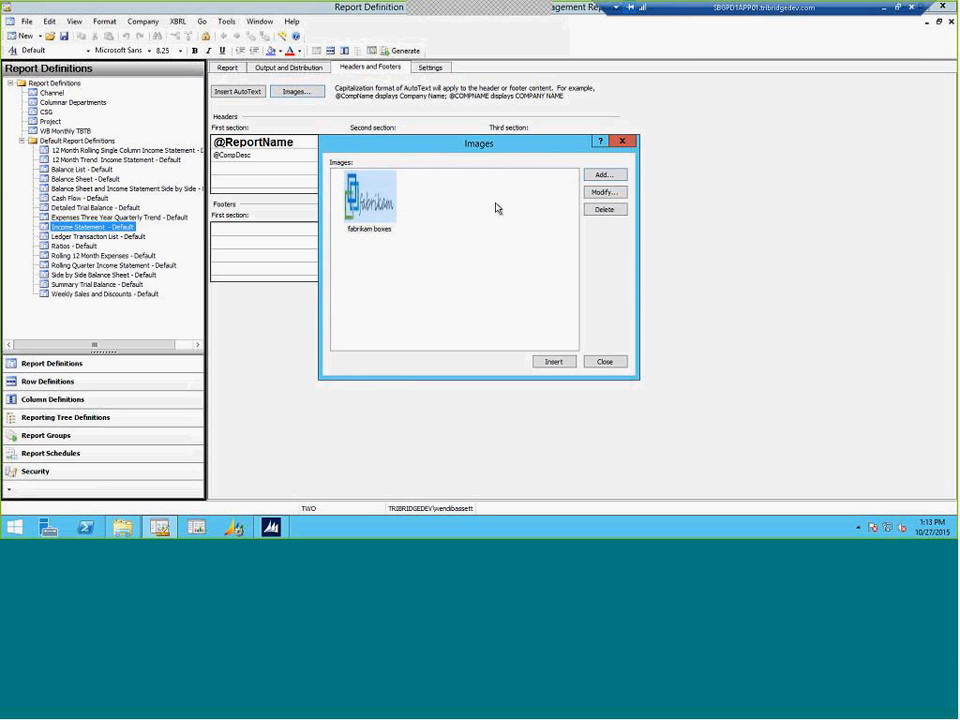
click(365, 203)
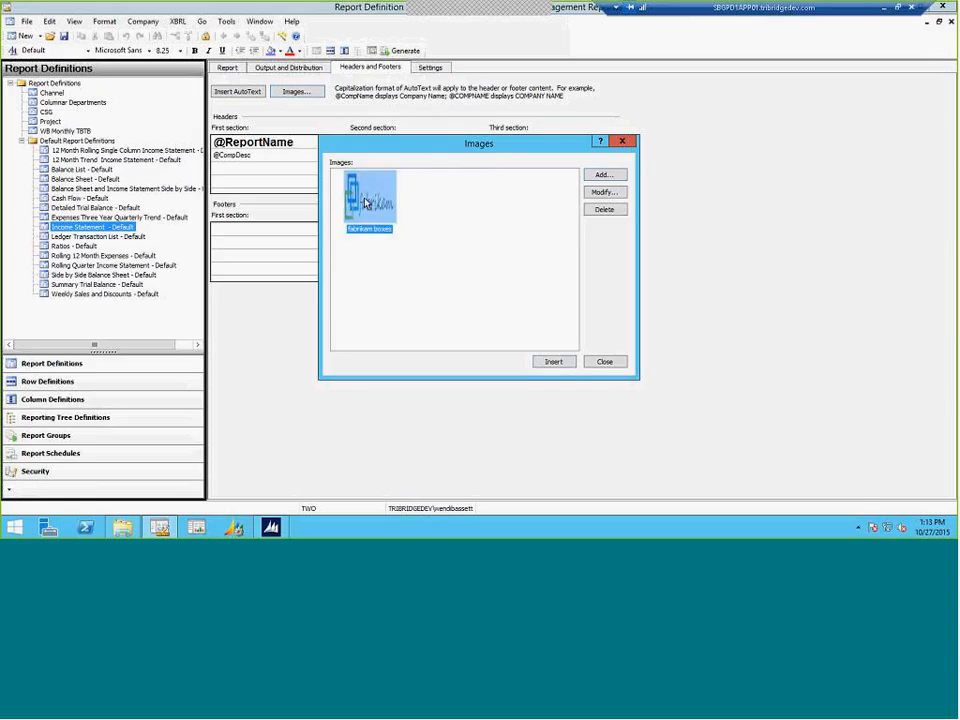
click(553, 364)
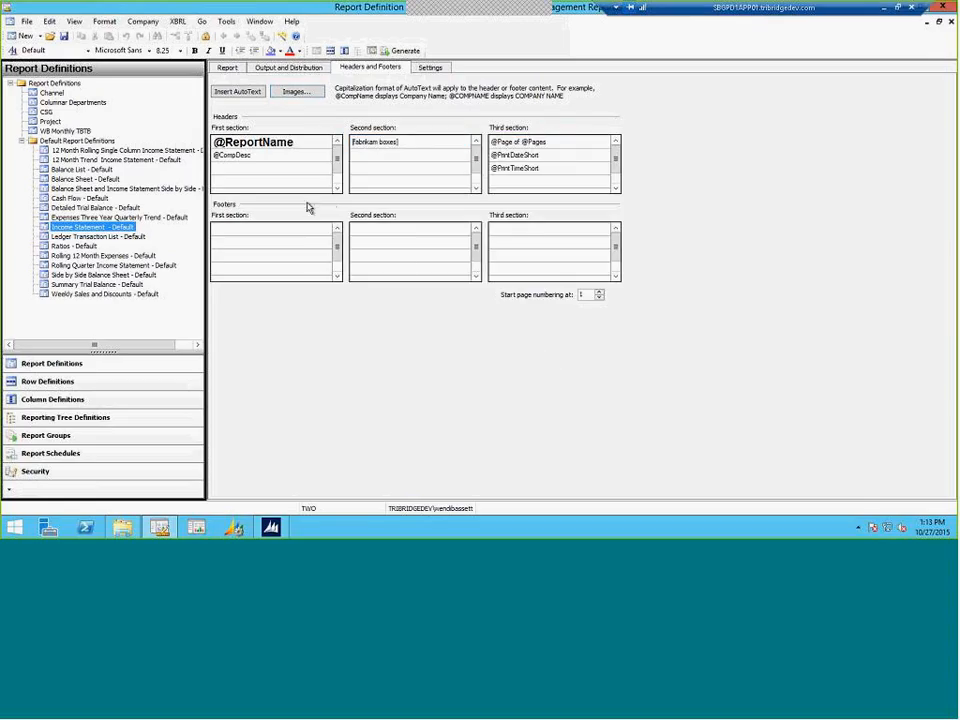
Step: Generate the Income Statement - Default report to check the header logo, and close the queue status window
click(406, 52)
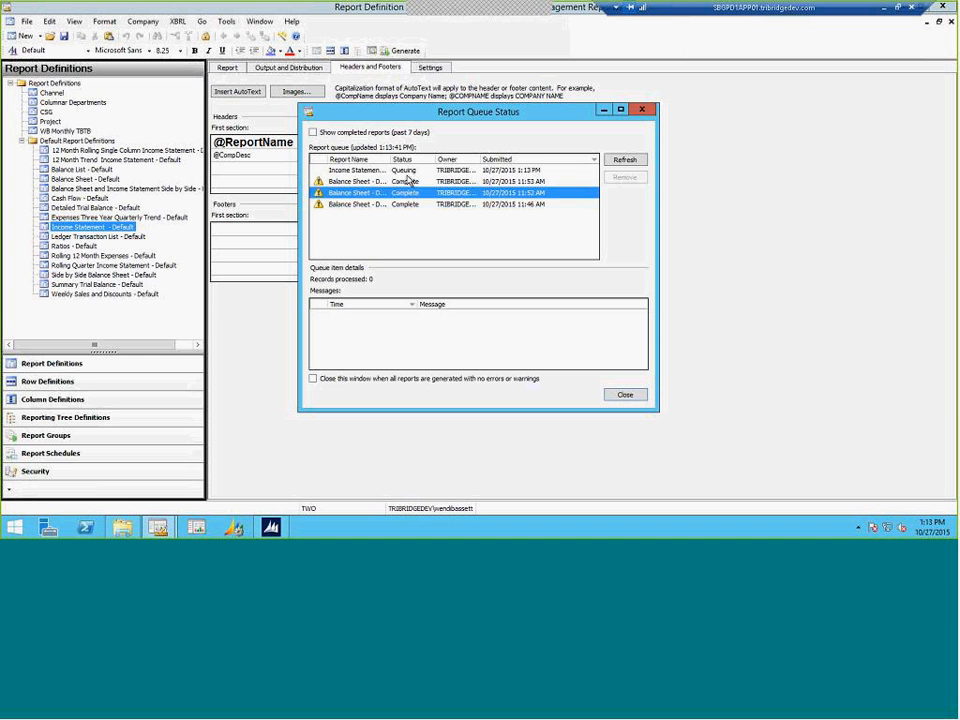
click(406, 174)
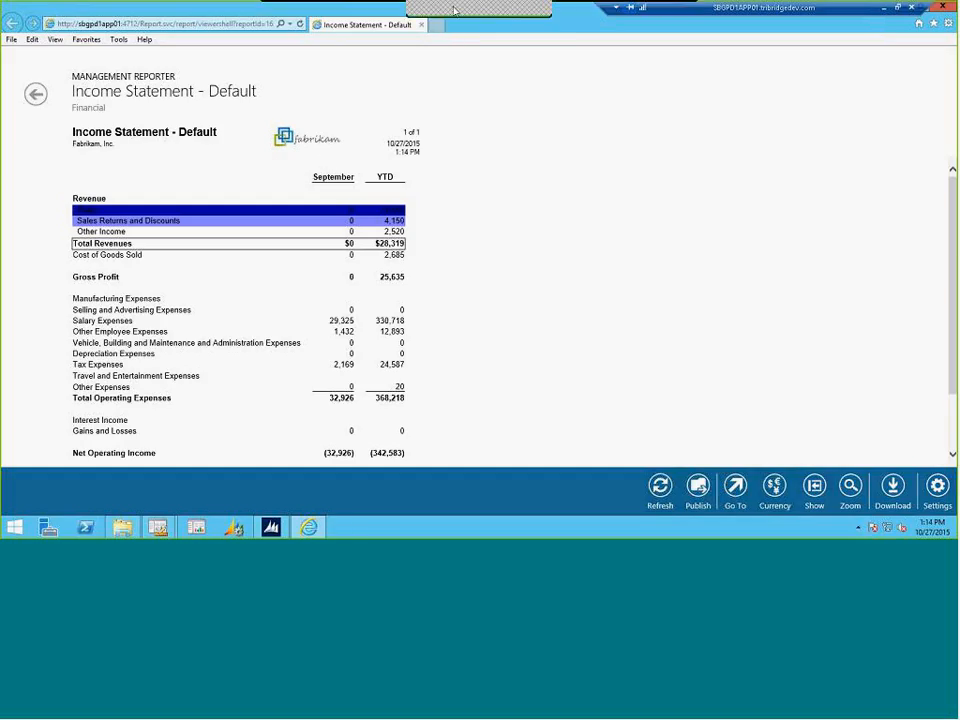
mouse_move(455, 10)
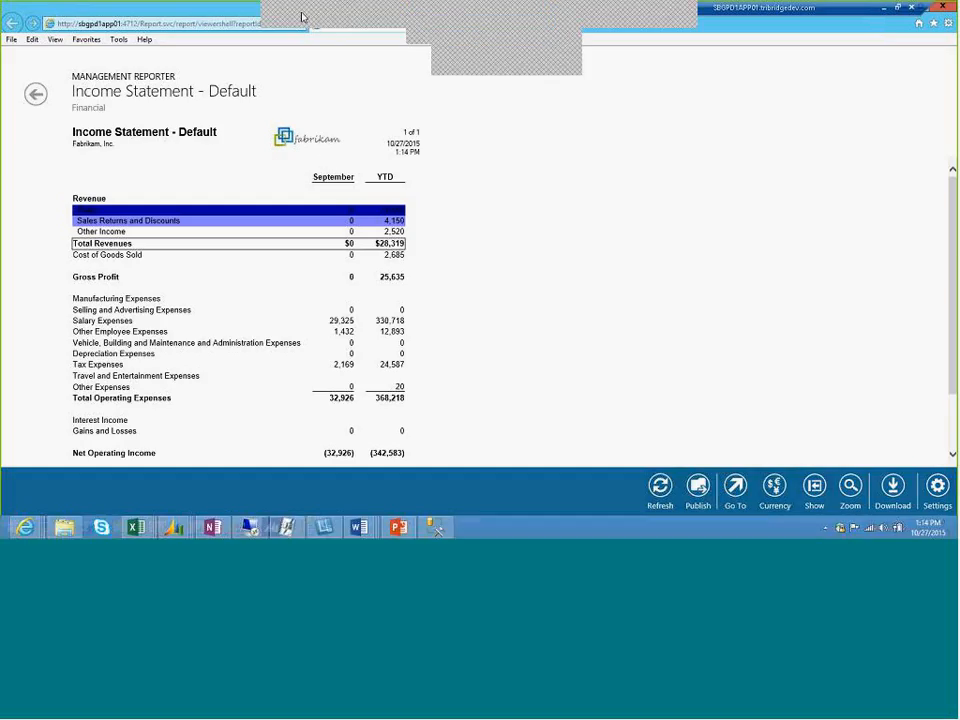
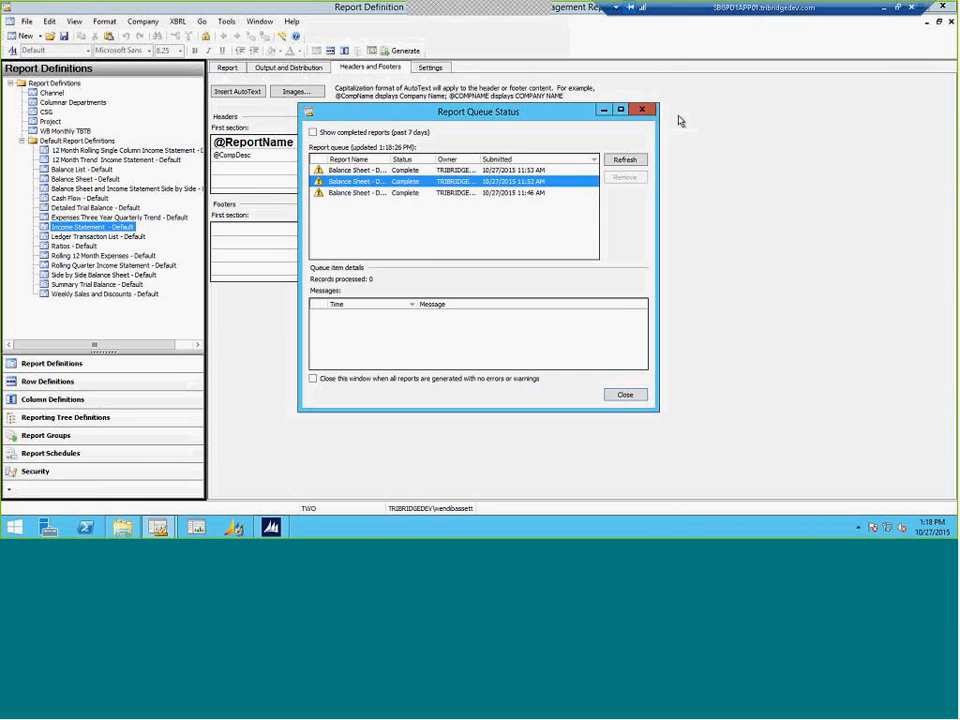
click(645, 110)
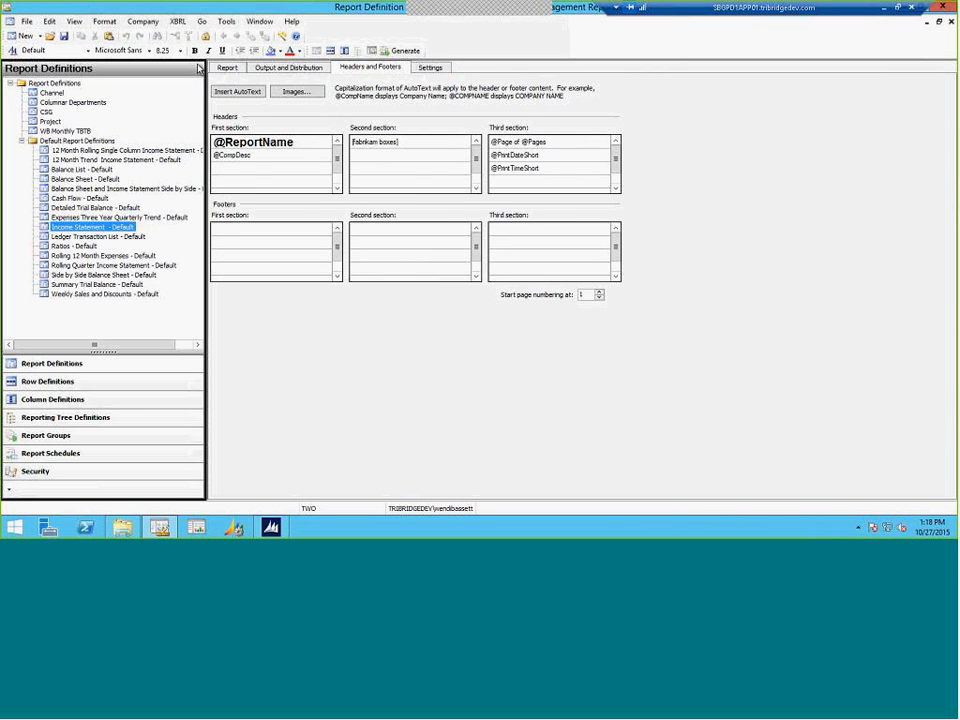
Step: Open the report's row definition and set the print control of Sales row 160 to X0, Suppress row if all zeros
click(216, 70)
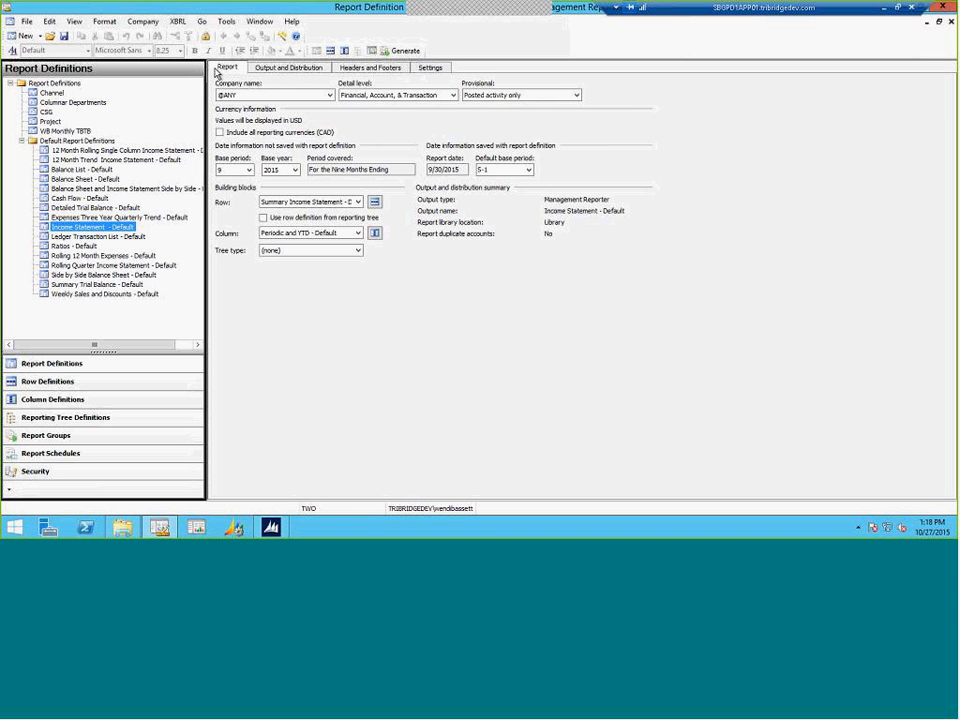
click(375, 203)
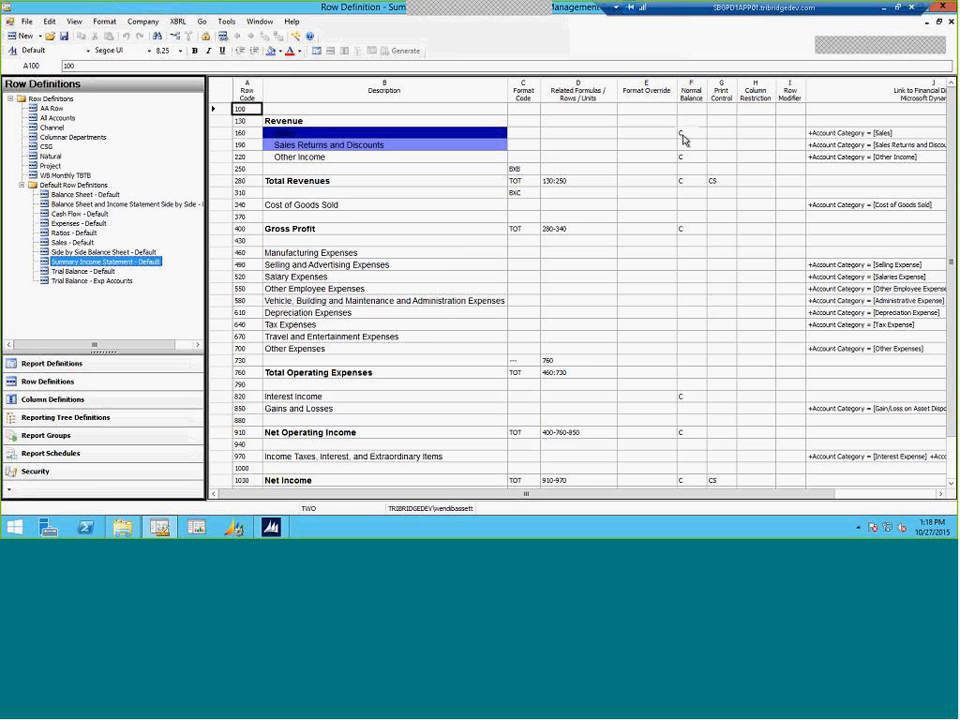
click(726, 134)
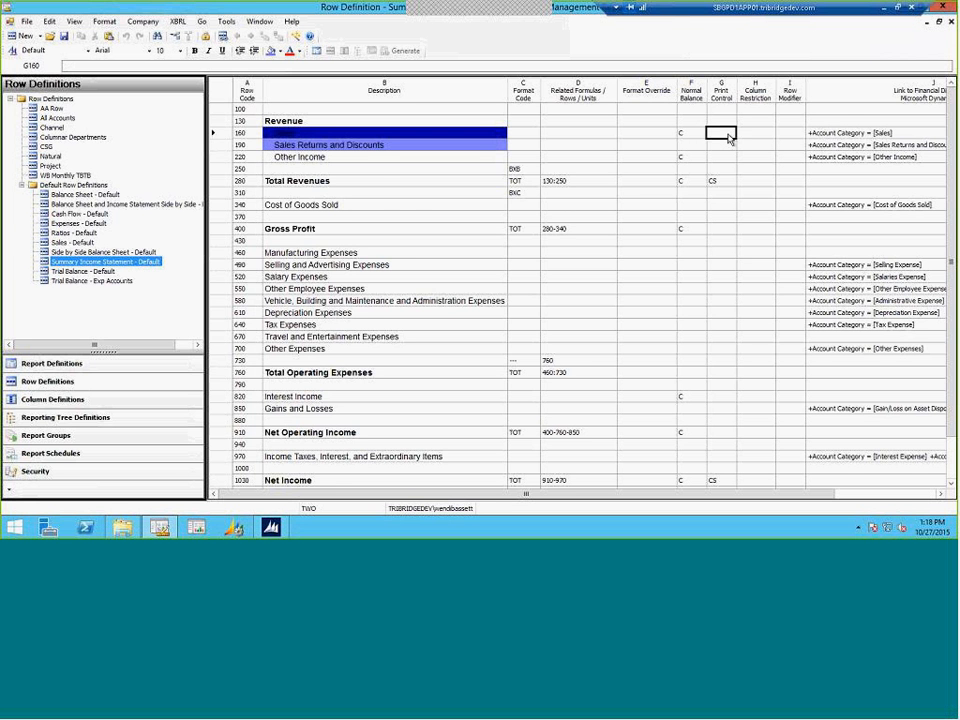
double_click(728, 135)
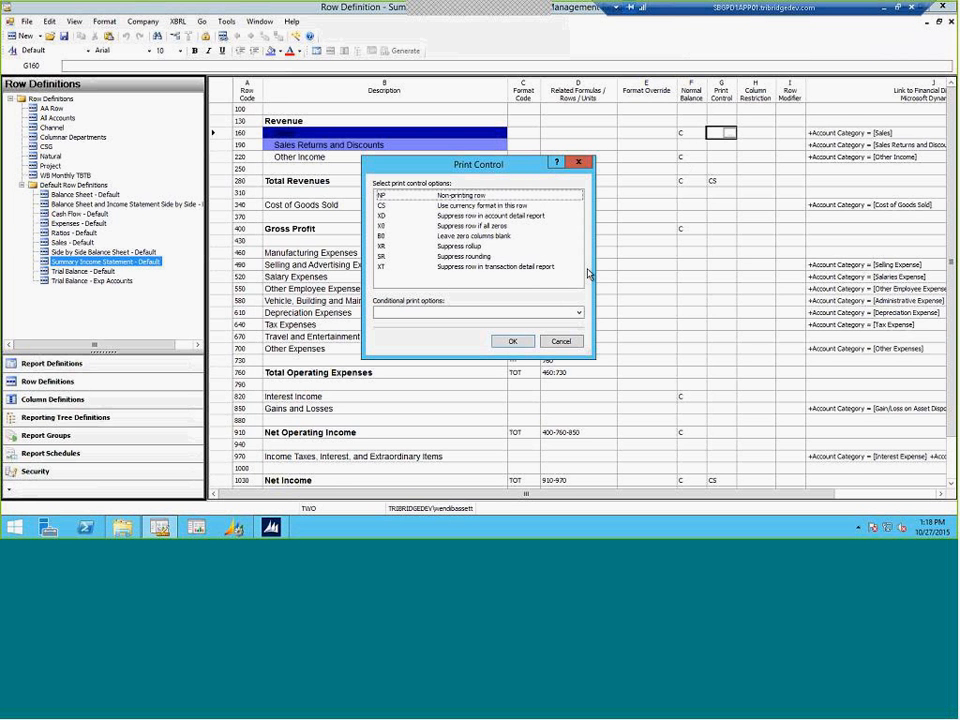
click(473, 229)
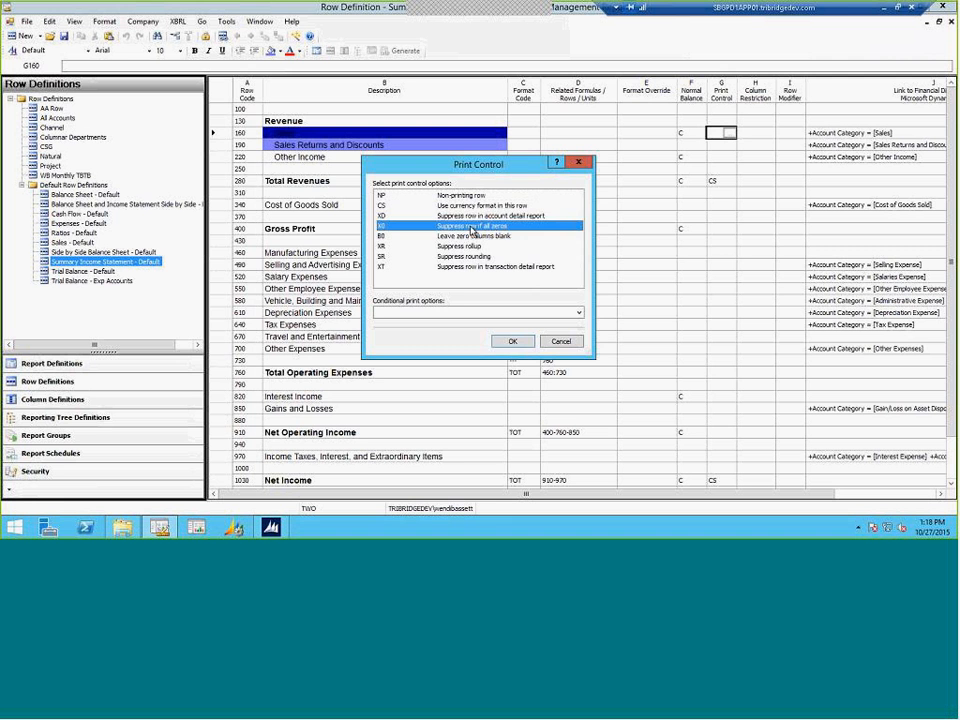
click(520, 341)
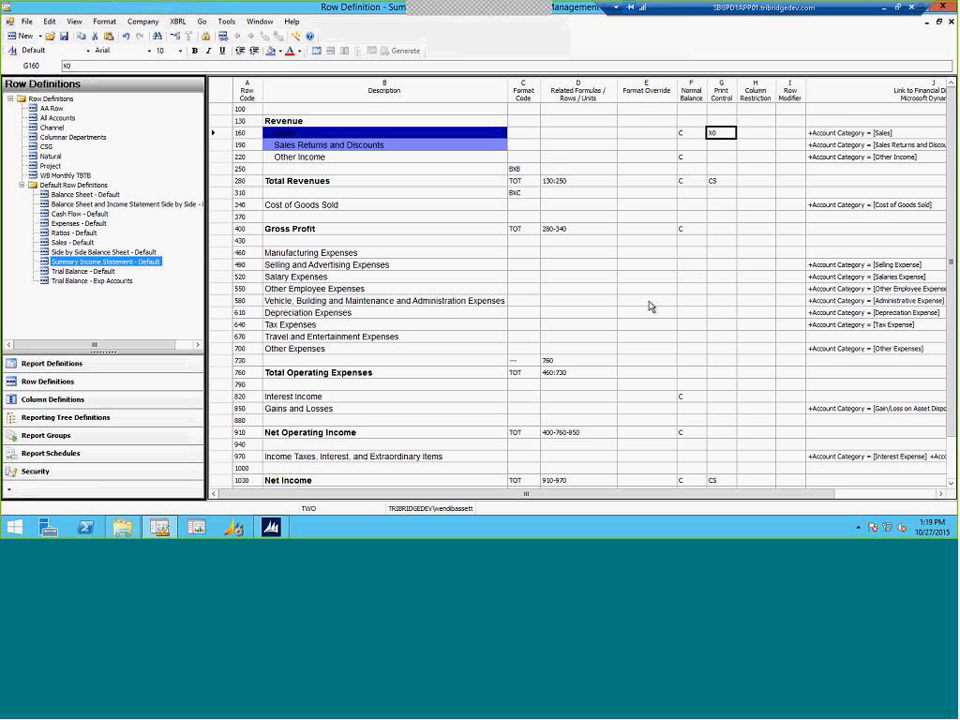
Step: Set the print control of Salary Expenses row 520 to XD, Suppress row in account detail report, and save and close the row definition
click(723, 279)
double_click(723, 279)
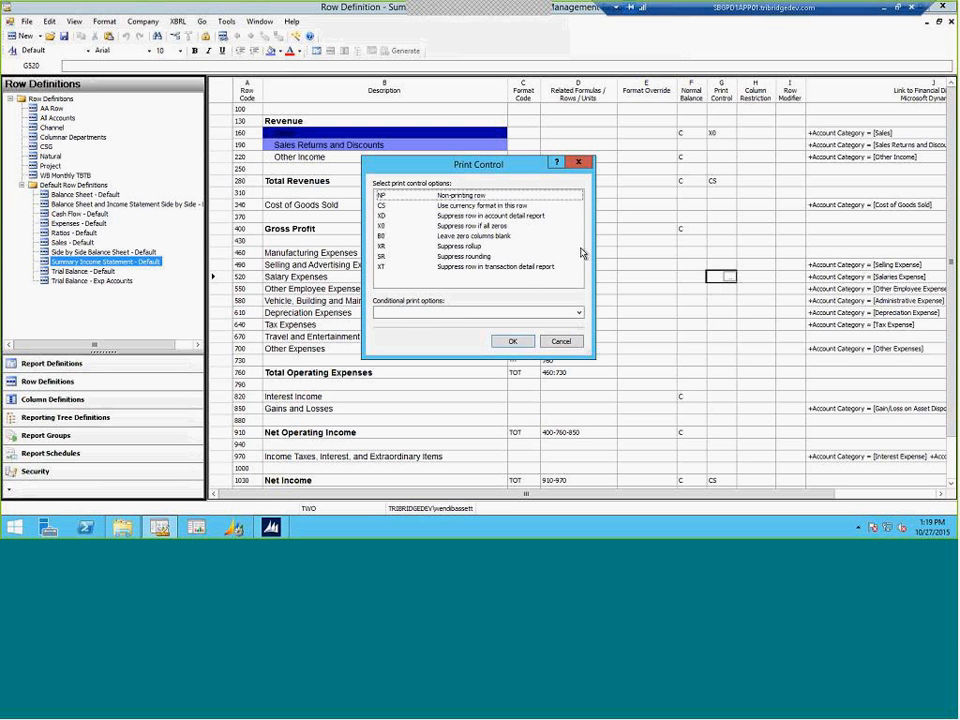
click(522, 217)
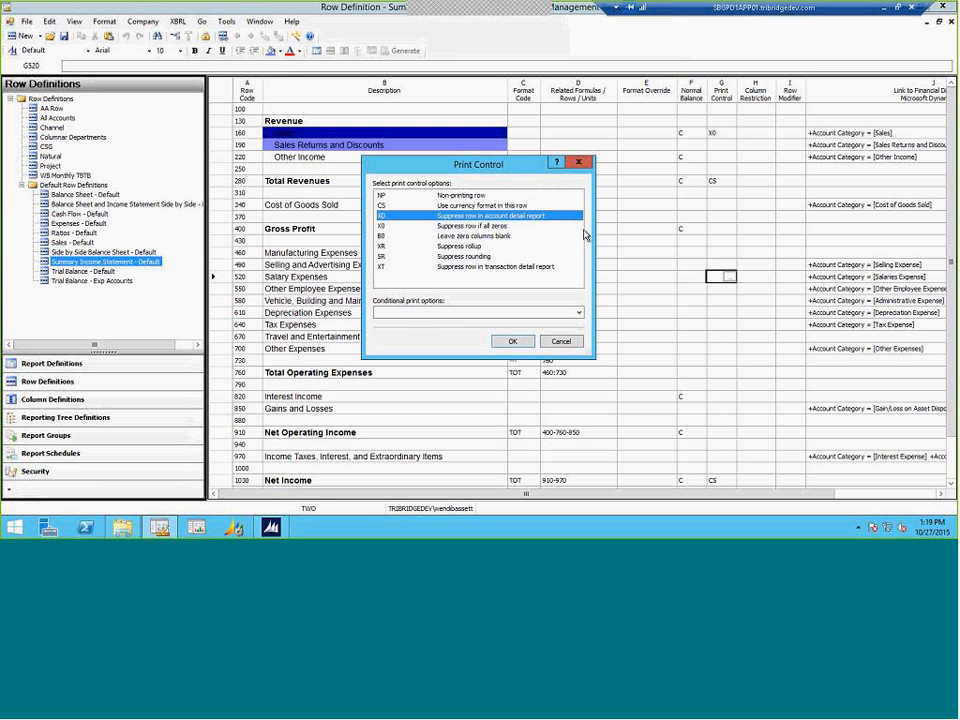
click(511, 343)
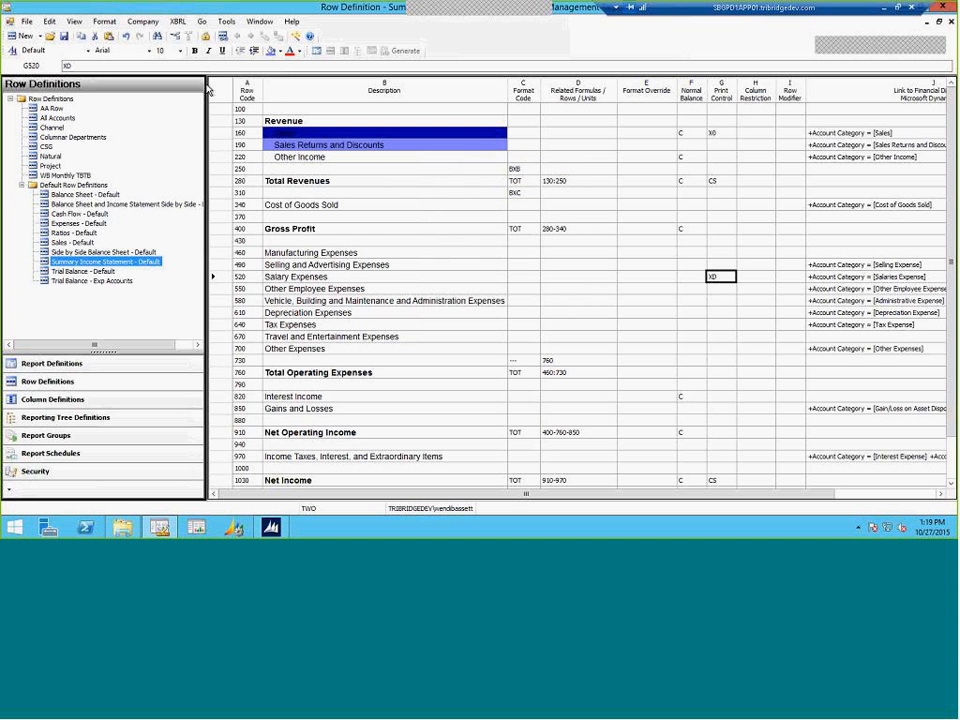
click(64, 38)
click(951, 22)
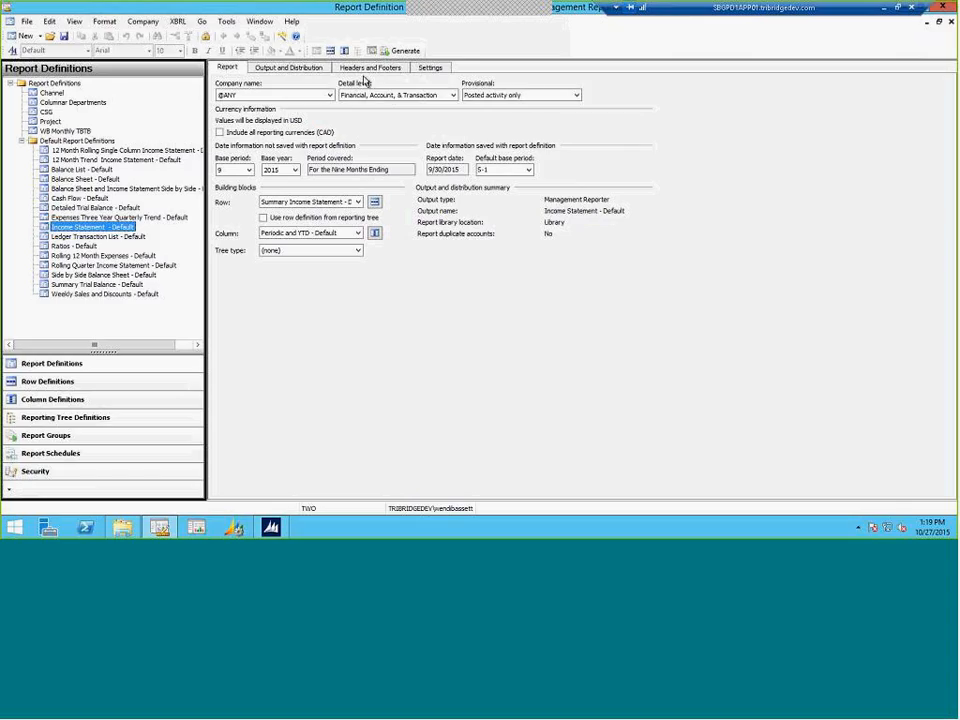
Step: Enable Sort by natural or main segment in the report's account and transaction detail settings
click(425, 70)
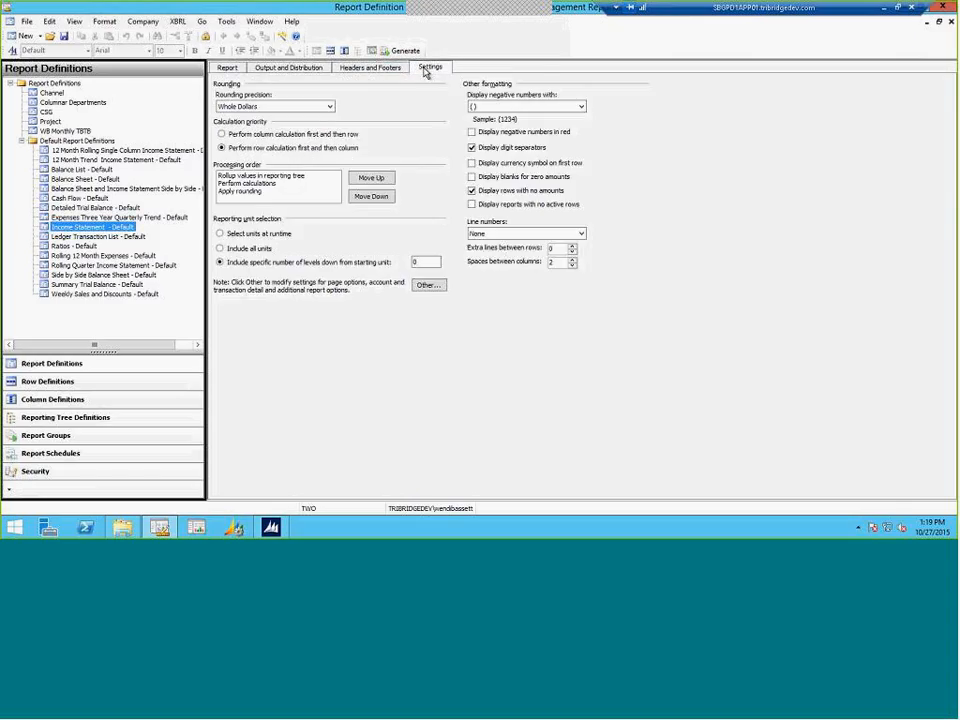
click(427, 285)
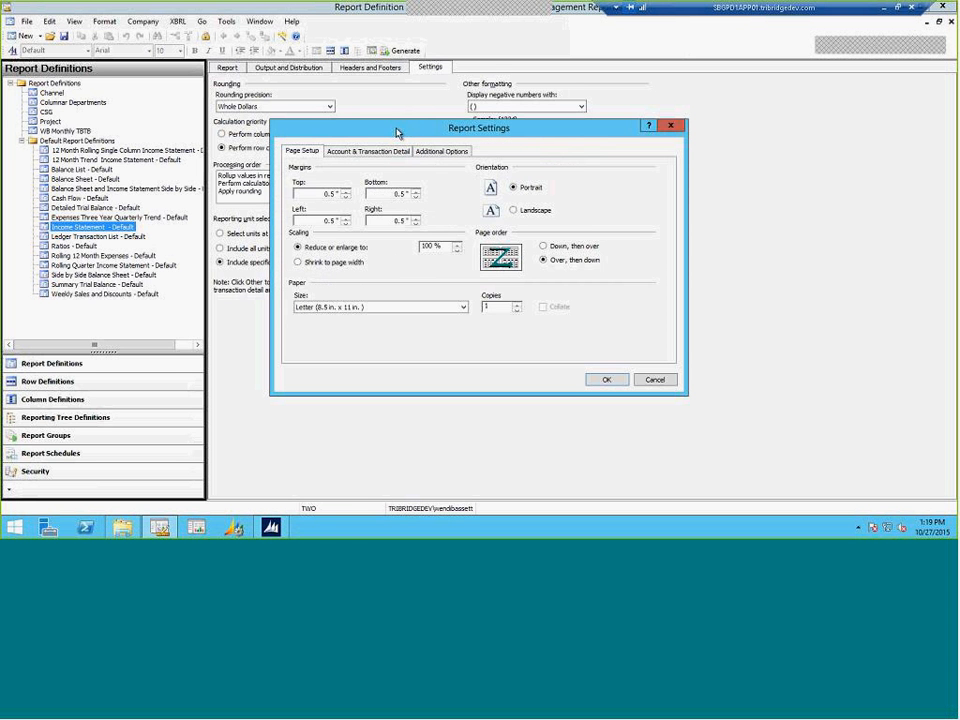
click(384, 152)
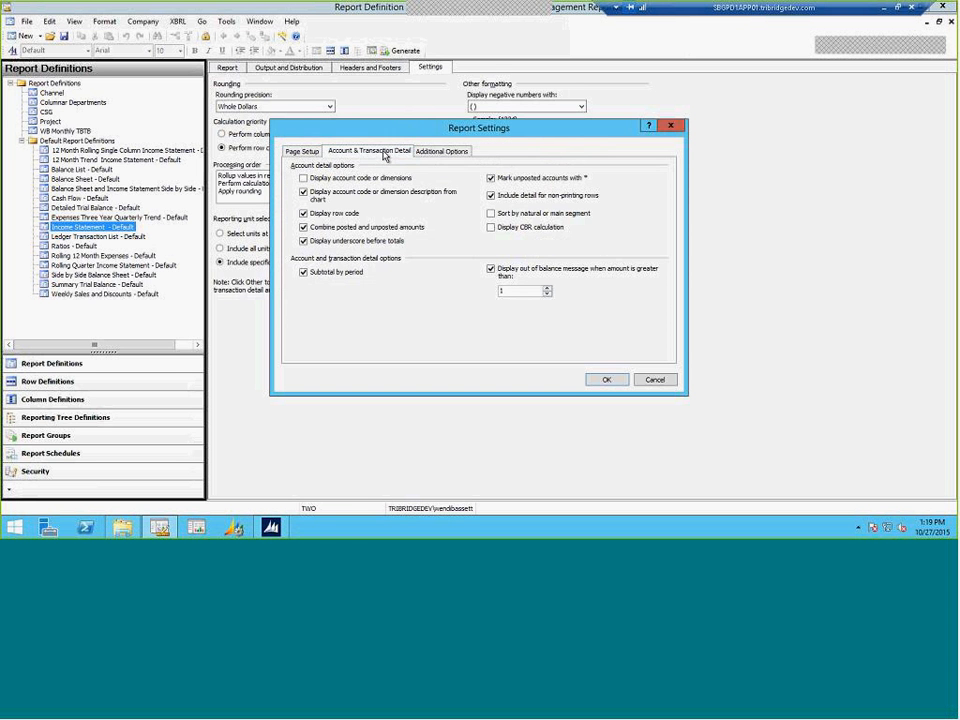
click(491, 213)
click(606, 381)
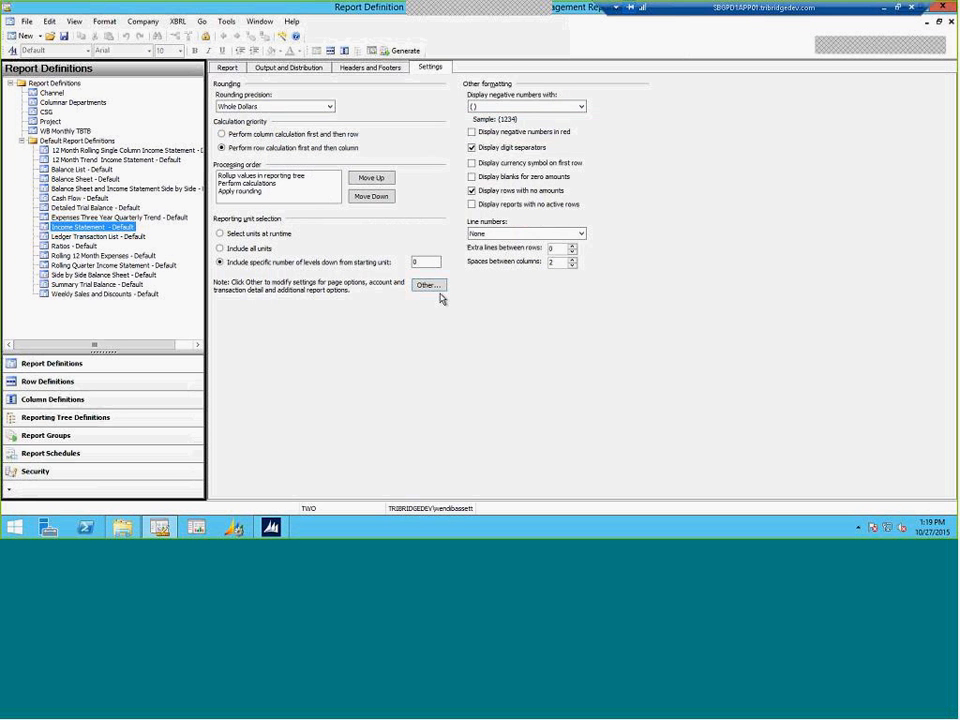
Step: Turn off Display rows with no amounts in the report settings and generate the Income Statement - Default report
click(472, 191)
click(228, 66)
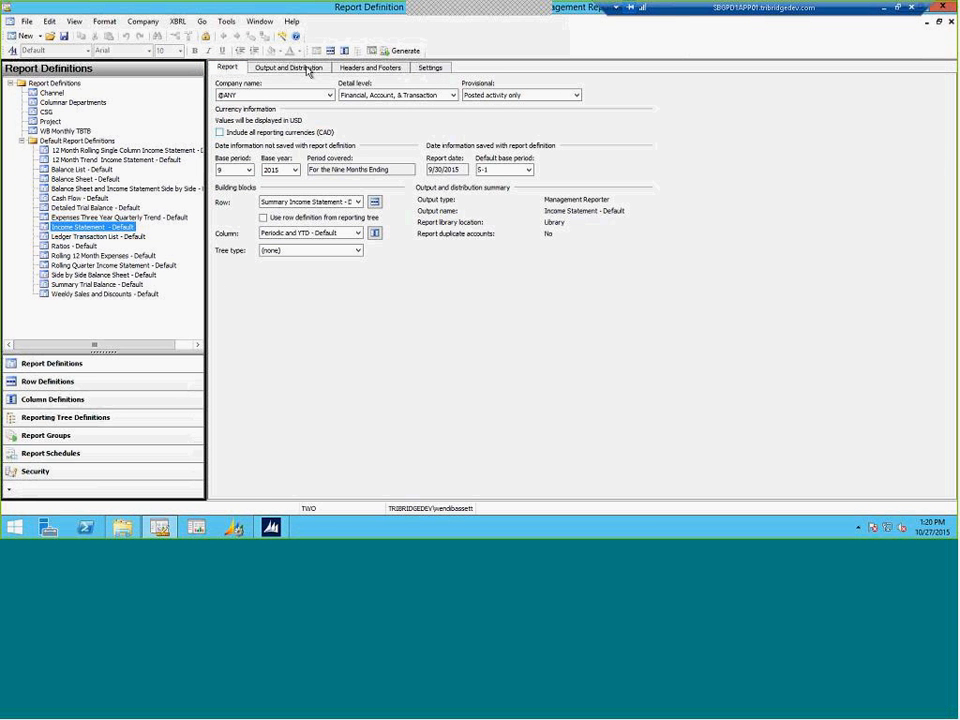
click(406, 53)
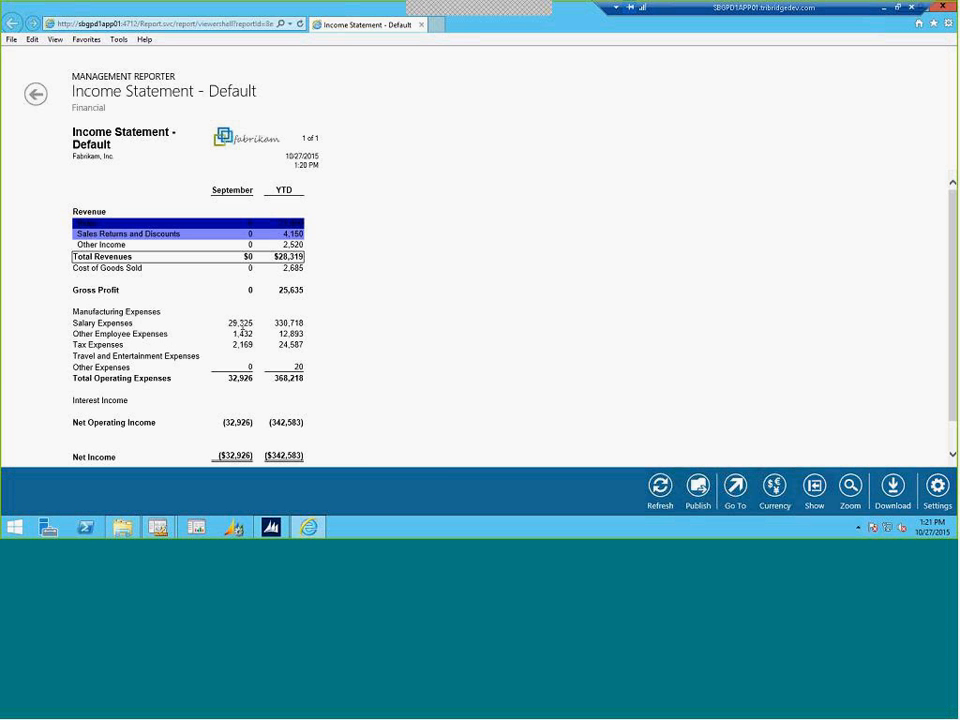
Step: Drill into the account detail of Other Employee Expenses, return to the report, and try to drill into Salary Expenses
click(244, 322)
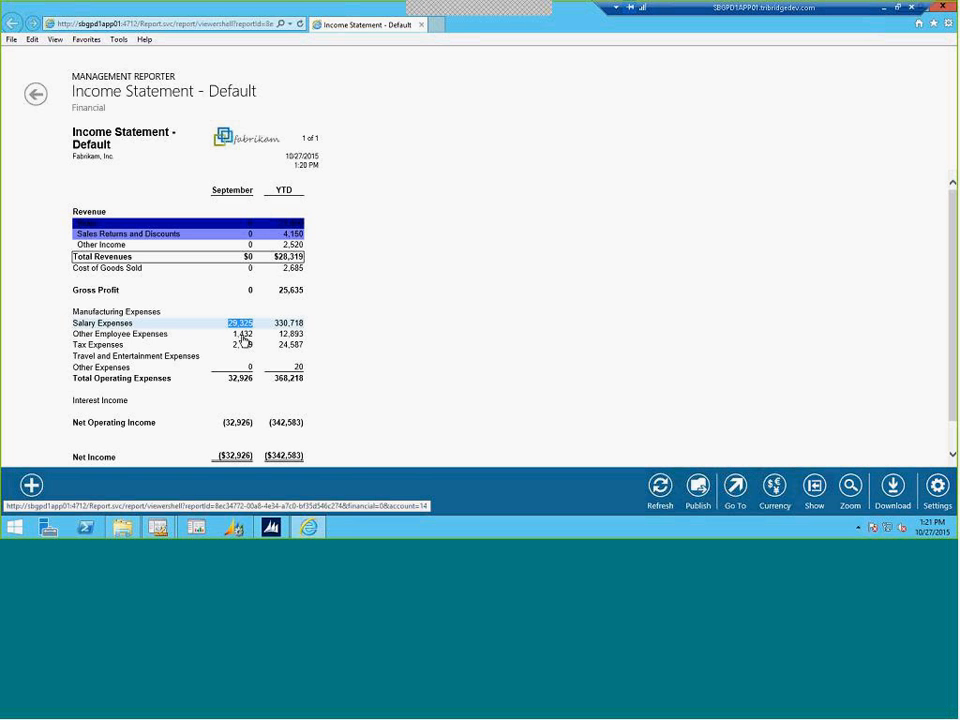
click(243, 336)
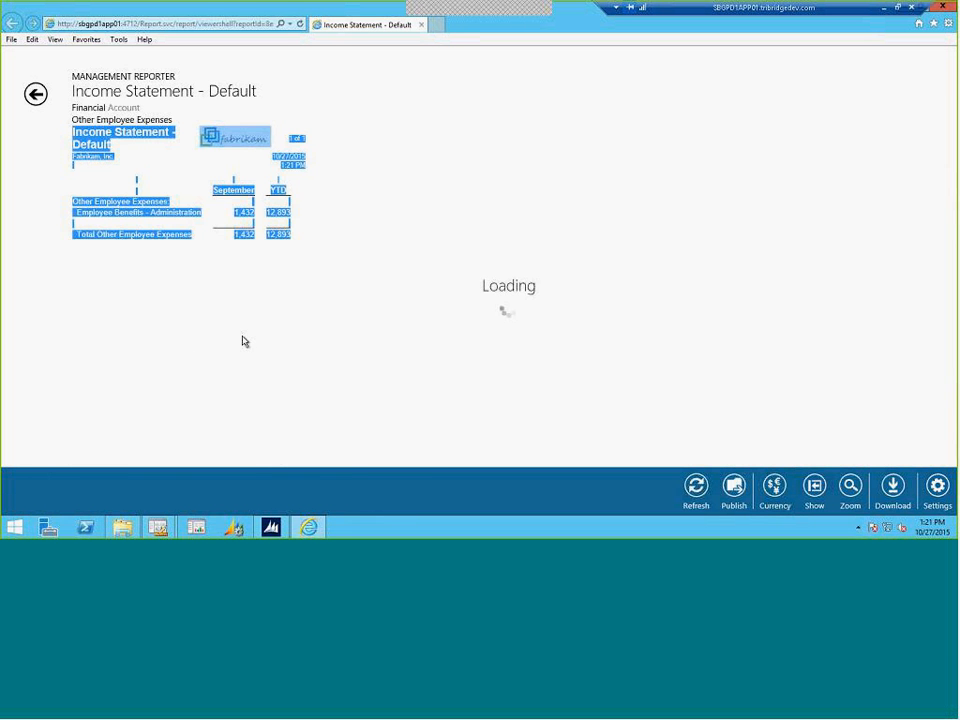
click(35, 94)
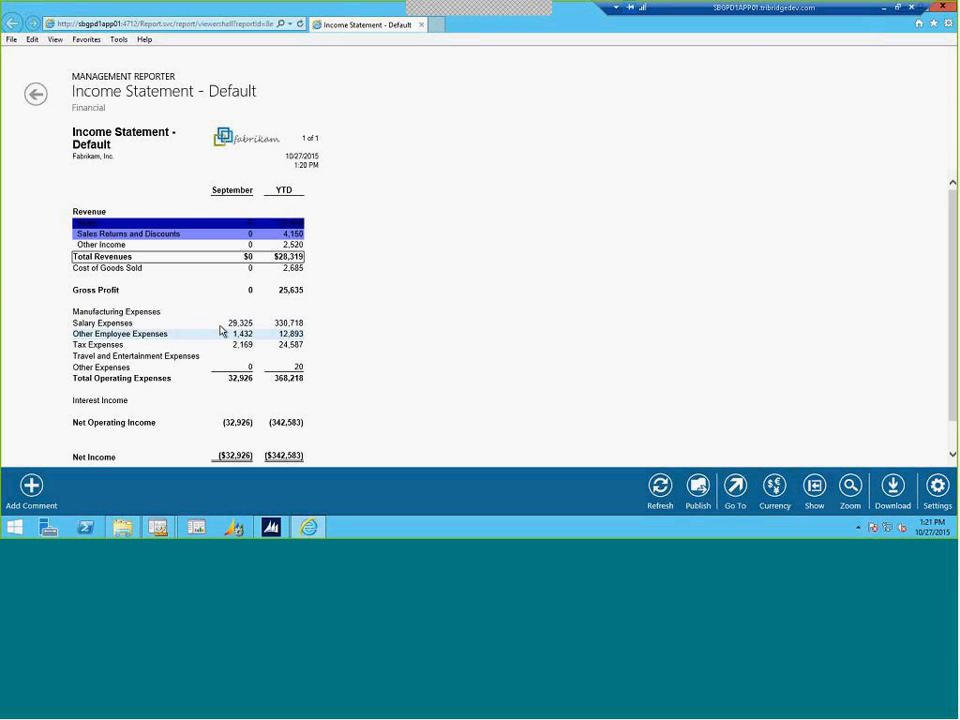
double_click(235, 325)
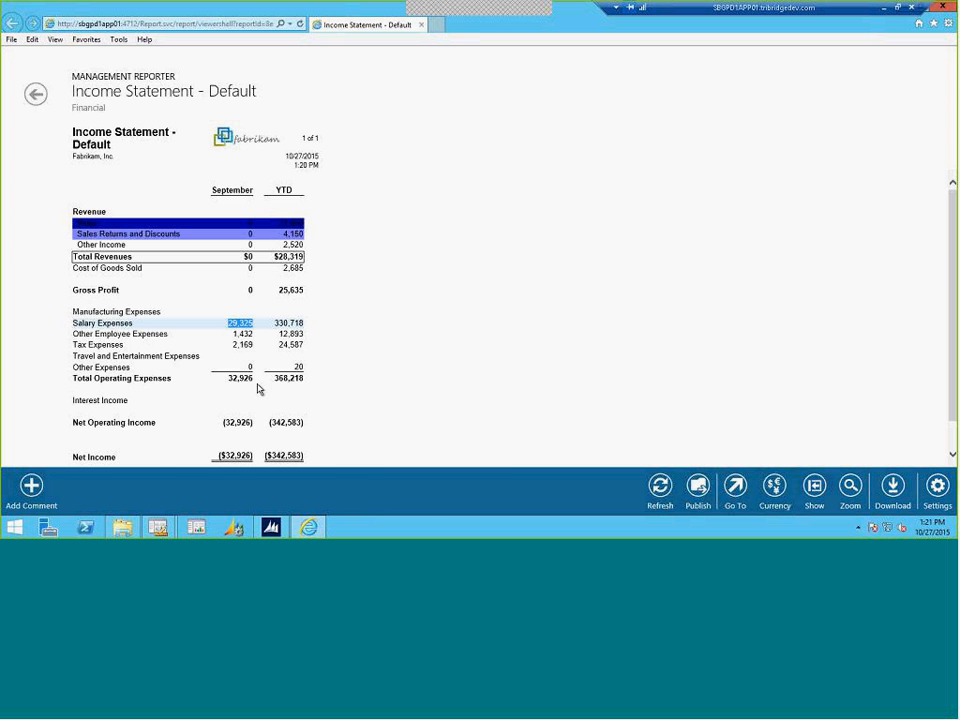
Step: Drill through Tax Expenses to the Payroll Taxes - Administration transactions, return to account detail, and close the viewer and queue status window
click(89, 345)
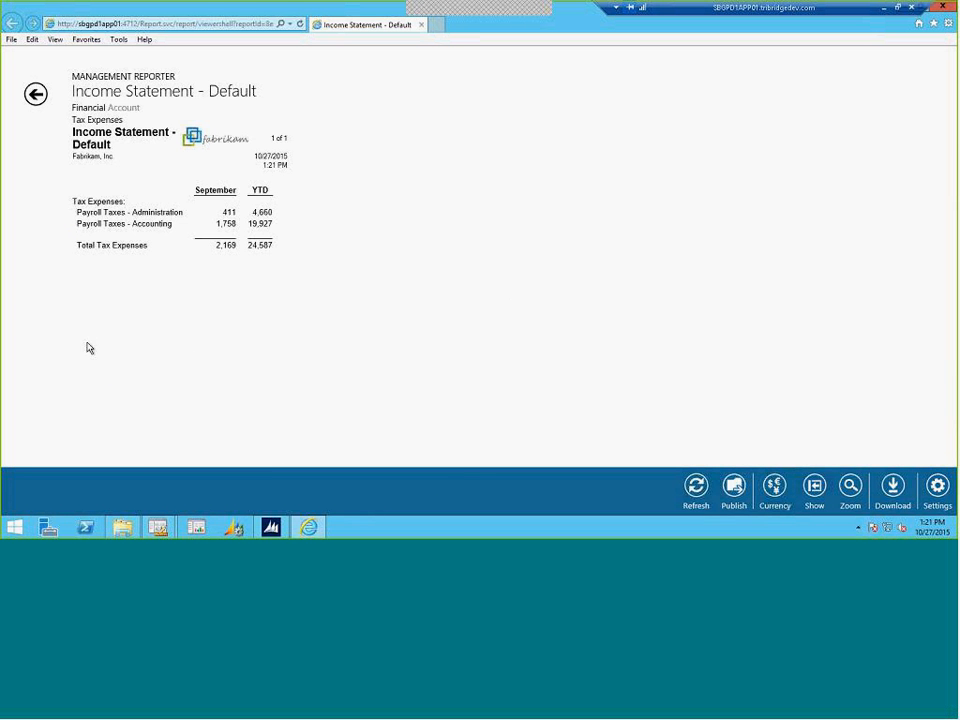
click(104, 214)
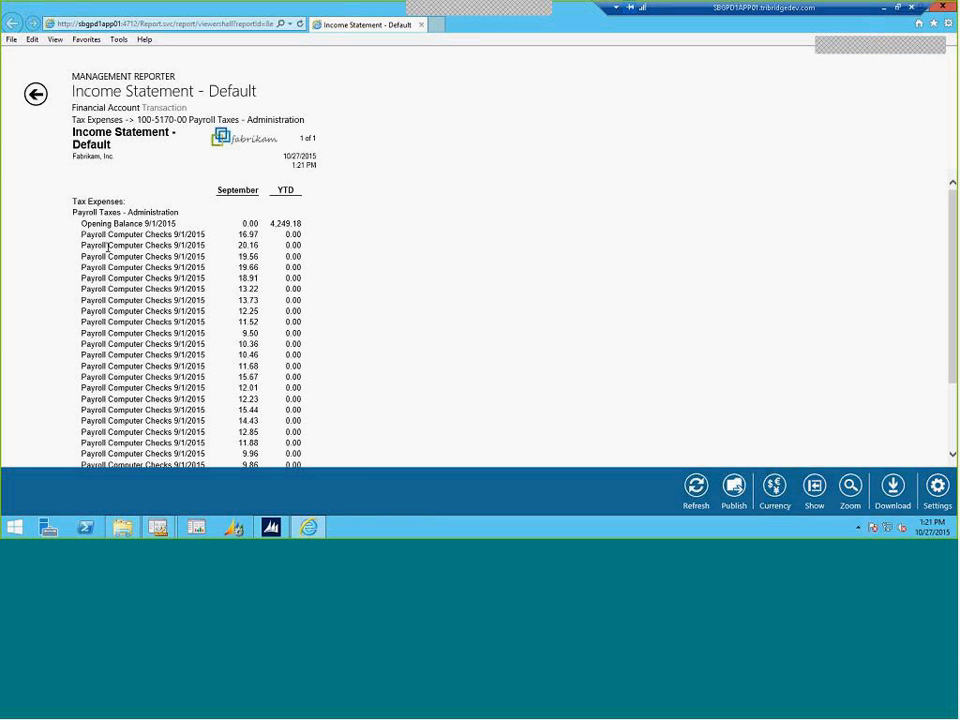
scroll(139, 266, down, 3)
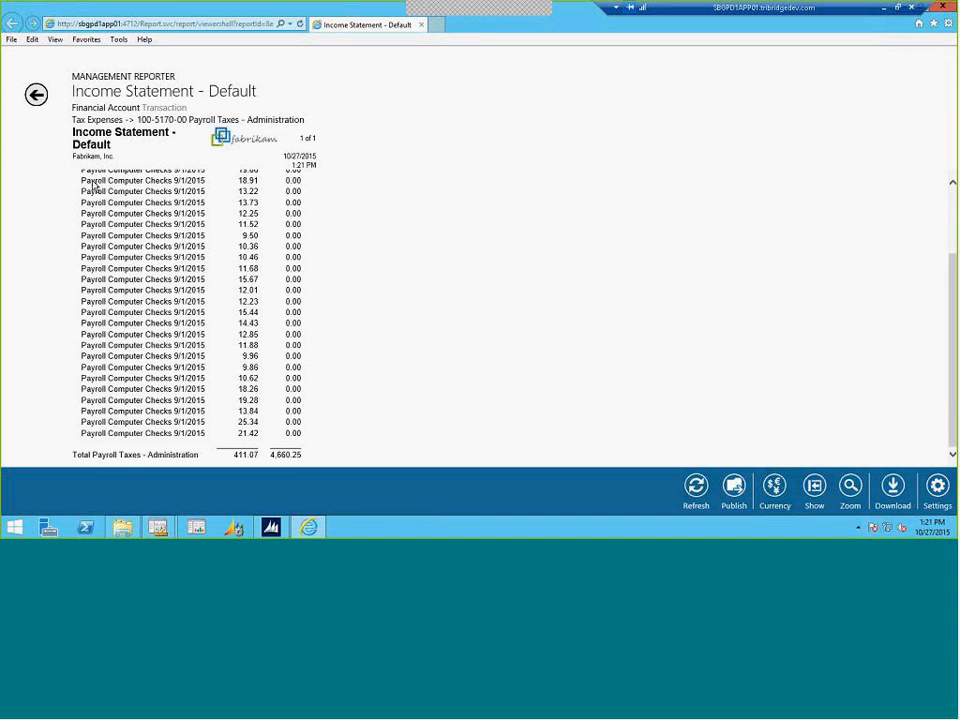
click(36, 95)
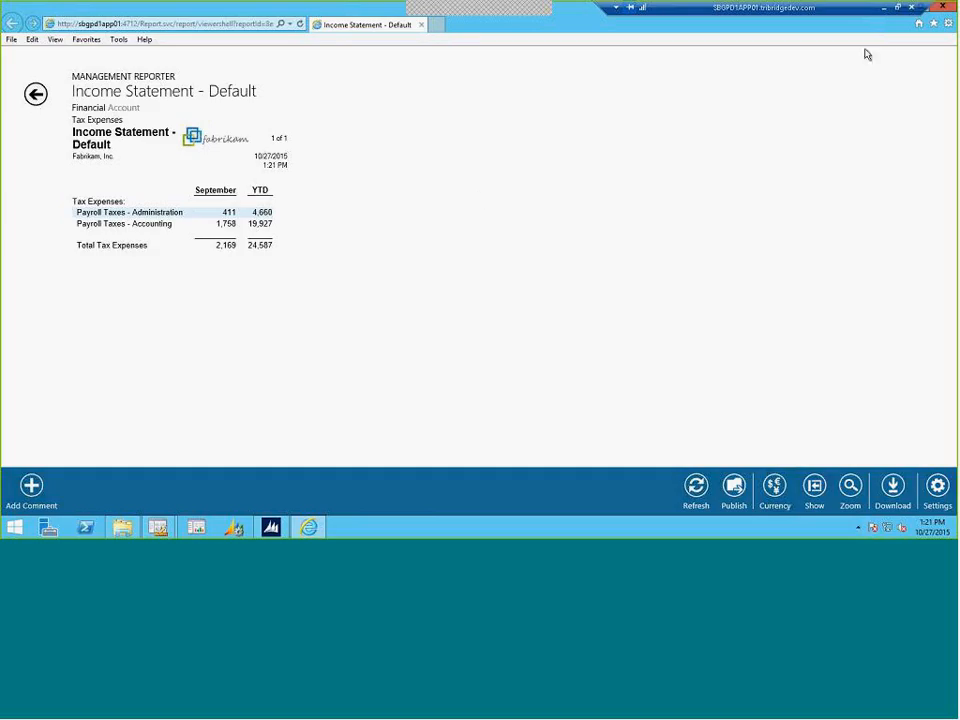
click(944, 7)
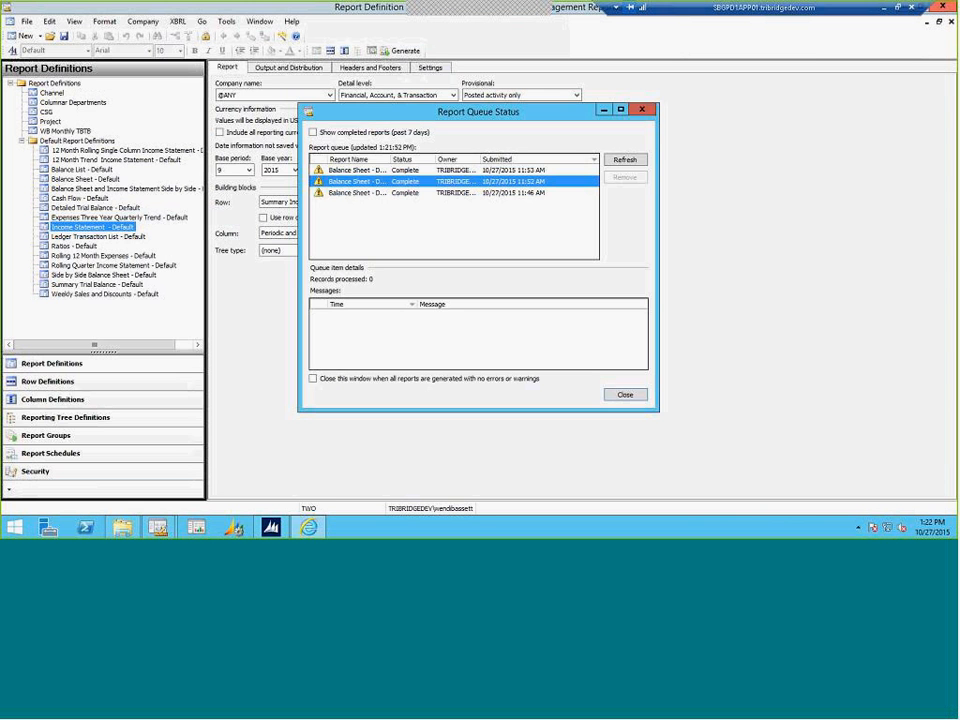
click(646, 110)
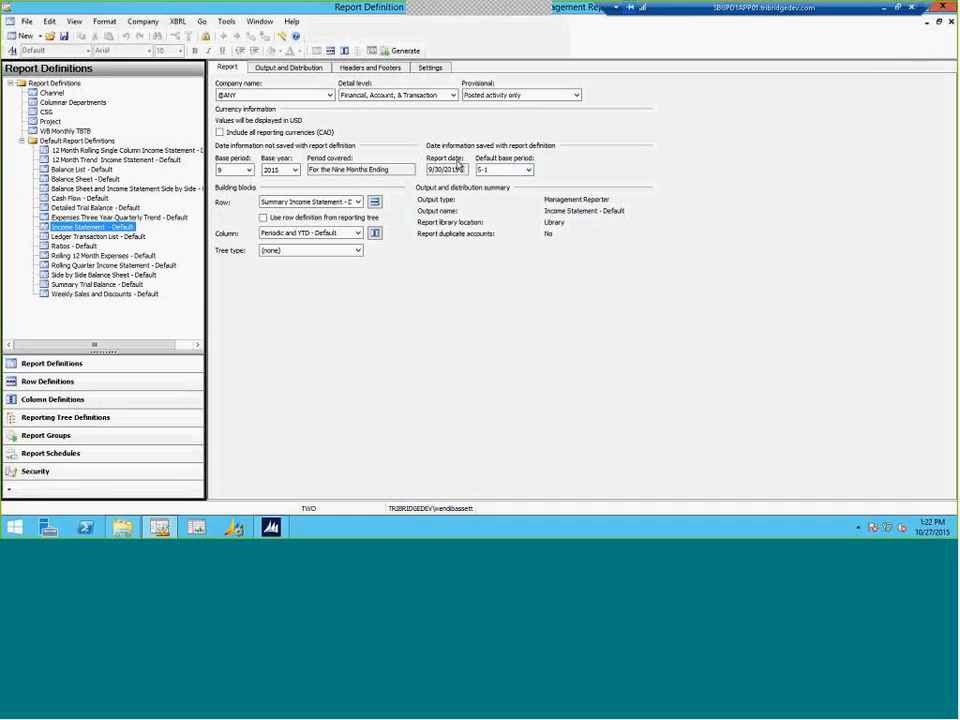
Step: Open the report's Summary Income Statement - Default row definition and select the blank rows 1090 to 1150 at its end
click(376, 203)
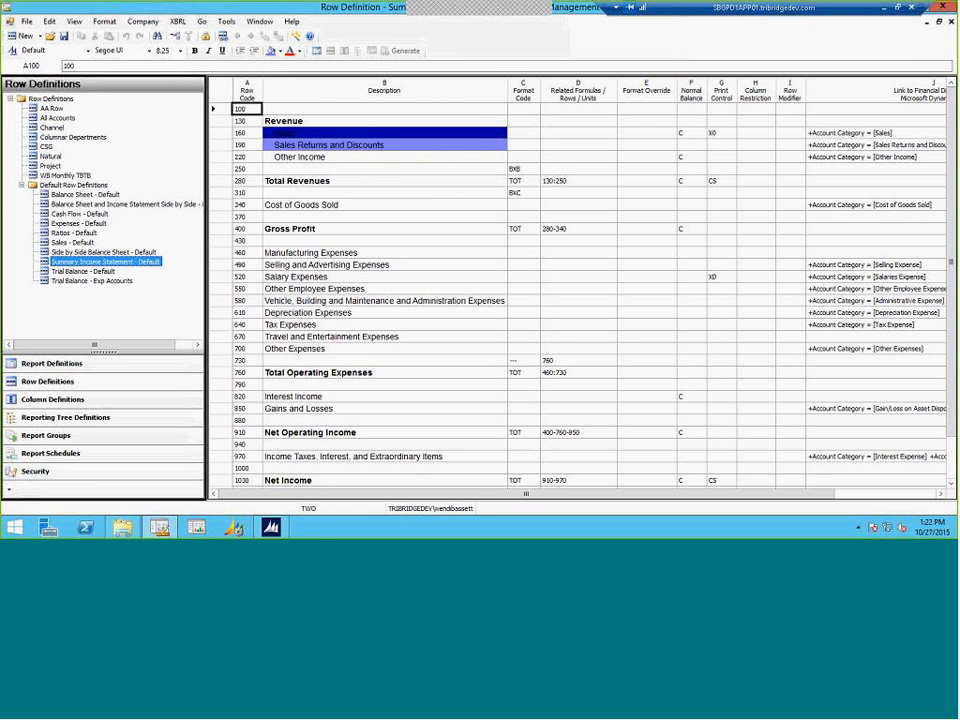
scroll(948, 275, down, 1)
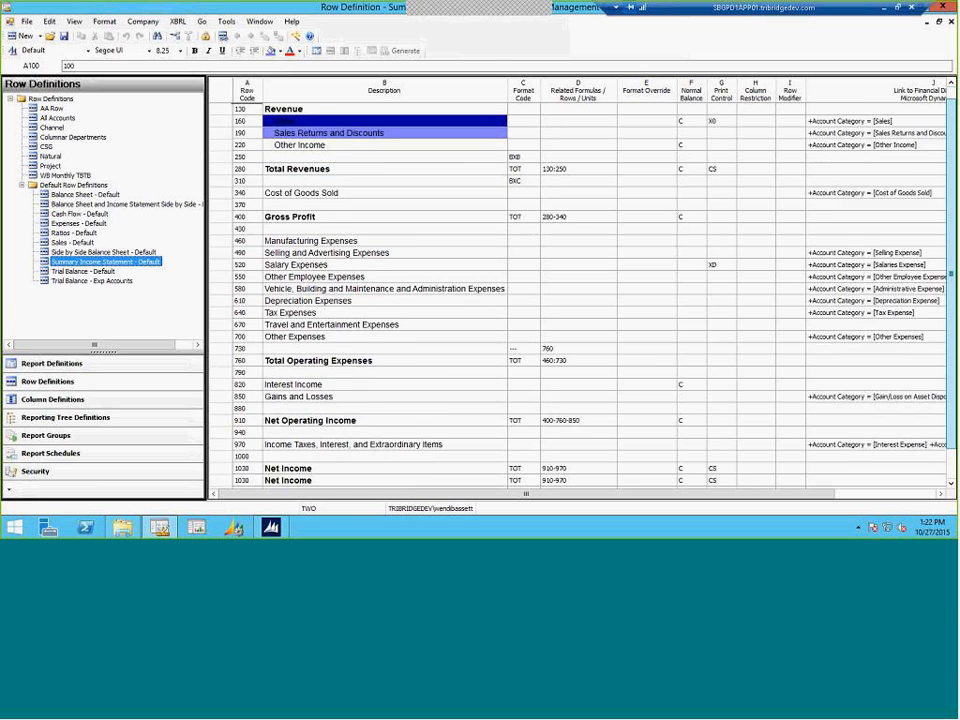
scroll(948, 275, down, 1)
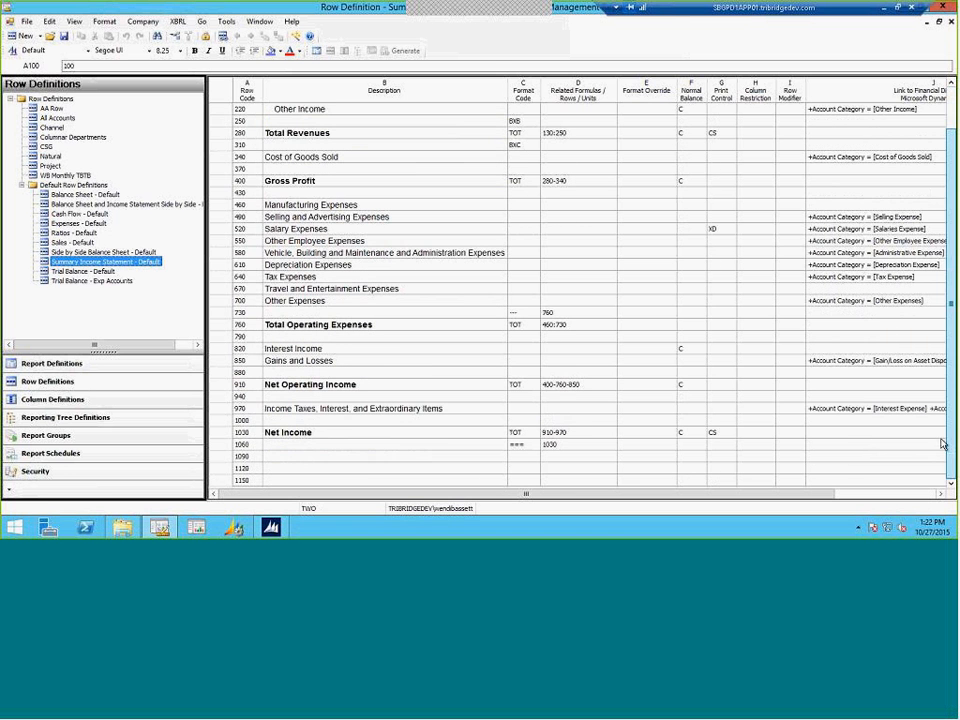
click(293, 458)
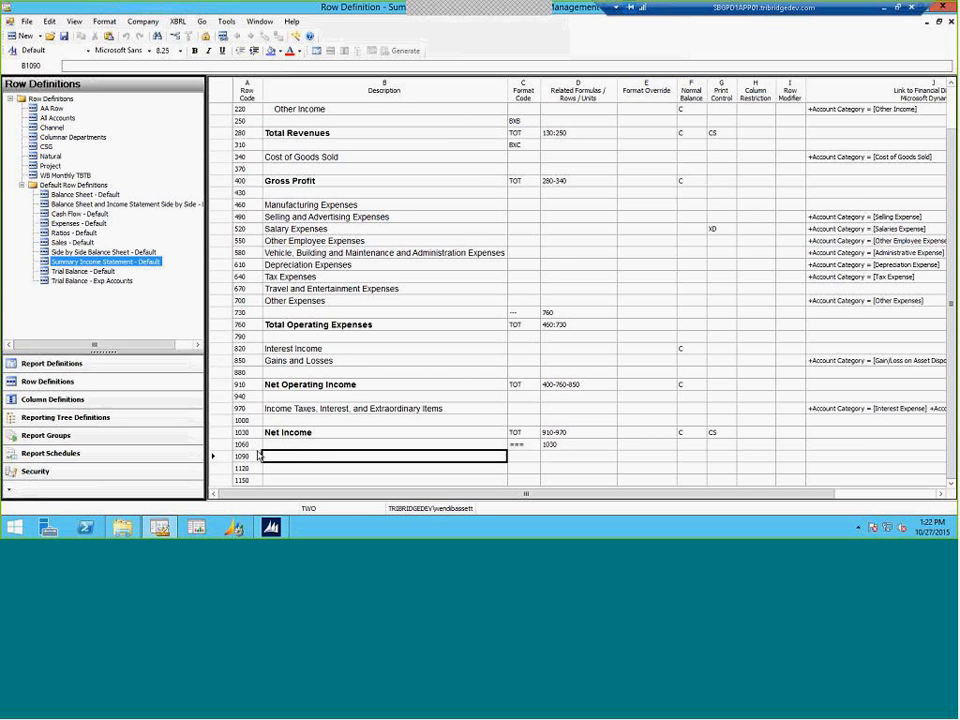
drag(214, 456, 222, 480)
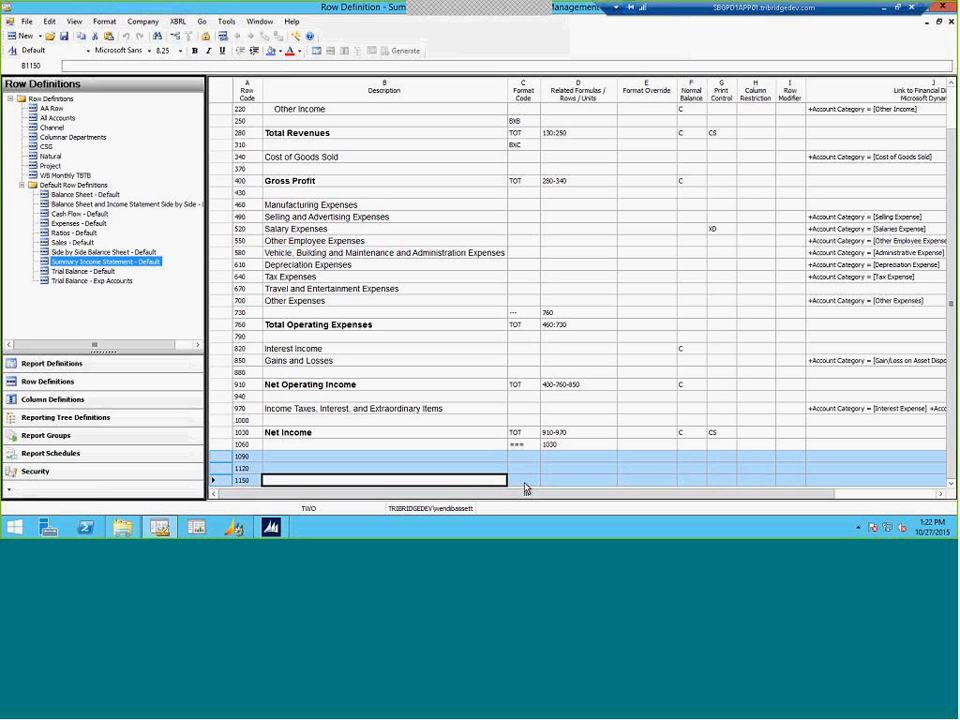
click(492, 480)
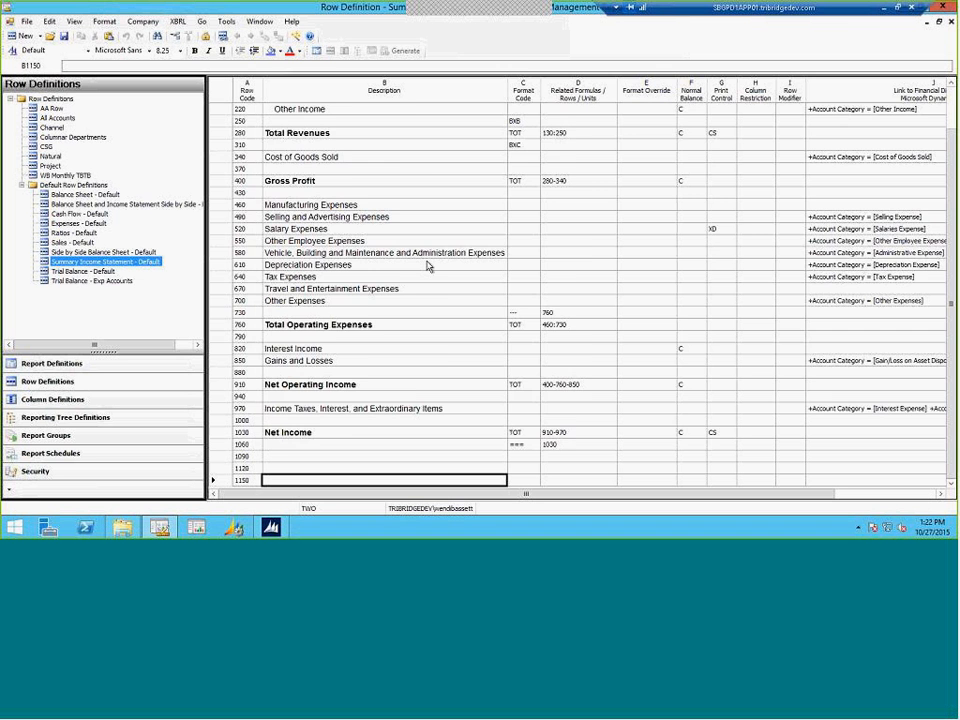
Step: Append blank rows through row code 1420 at the end of the row definition and close it
key(Down)
key(Down)
key(Down)
key(Down)
key(Down)
key(Down)
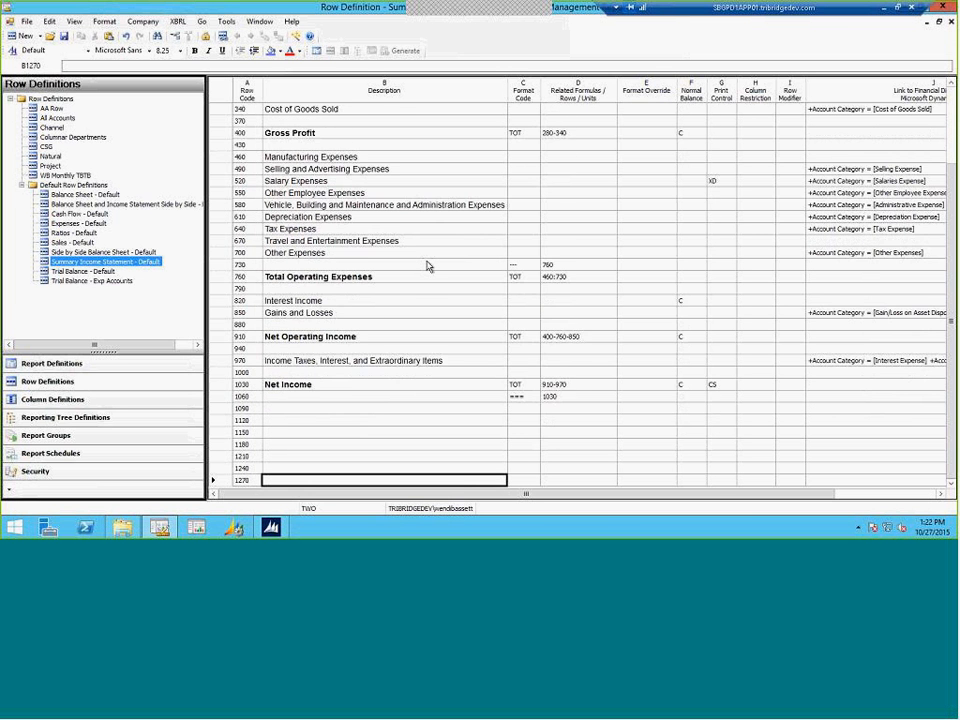
key(Down)
key(Up)
key(Up)
key(Up)
key(Up)
key(Up)
key(Up)
key(Up)
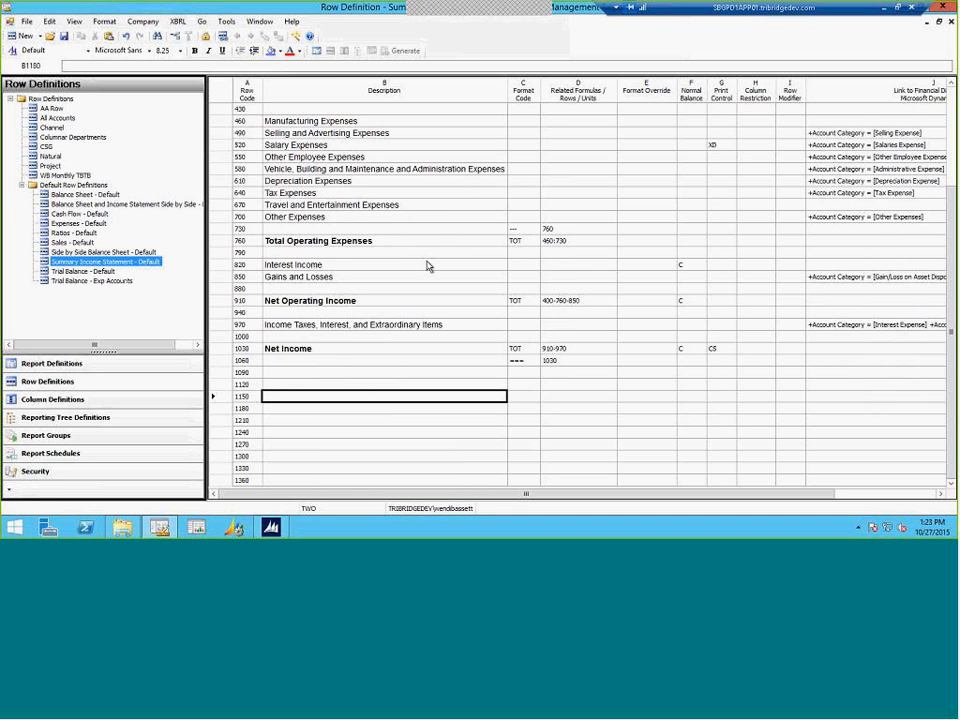
key(Down)
key(Down)
key(Down)
key(Down)
key(Down)
key(Down)
key(Down)
key(Down)
key(Down)
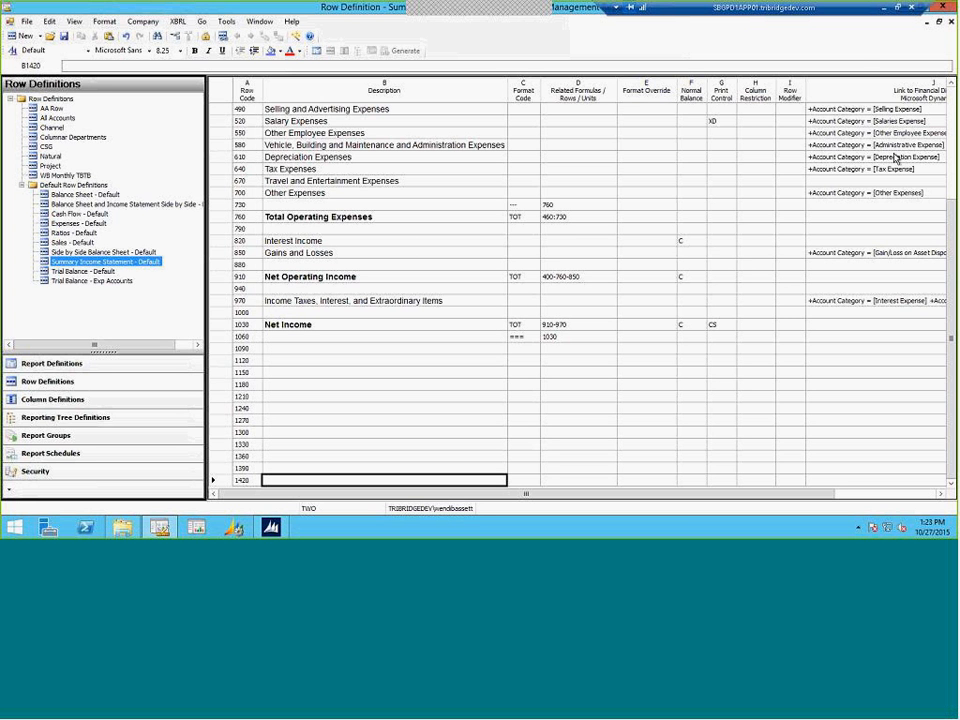
click(951, 22)
click(533, 303)
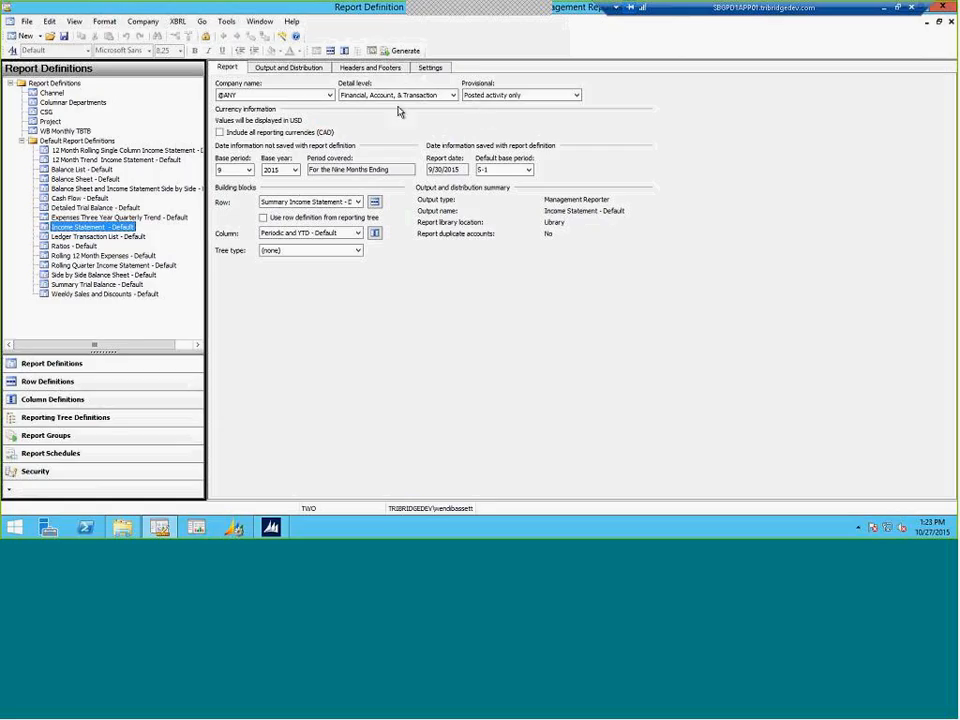
Step: Generate the Income Statement - Default report, close its viewer, and generate the report again
click(370, 56)
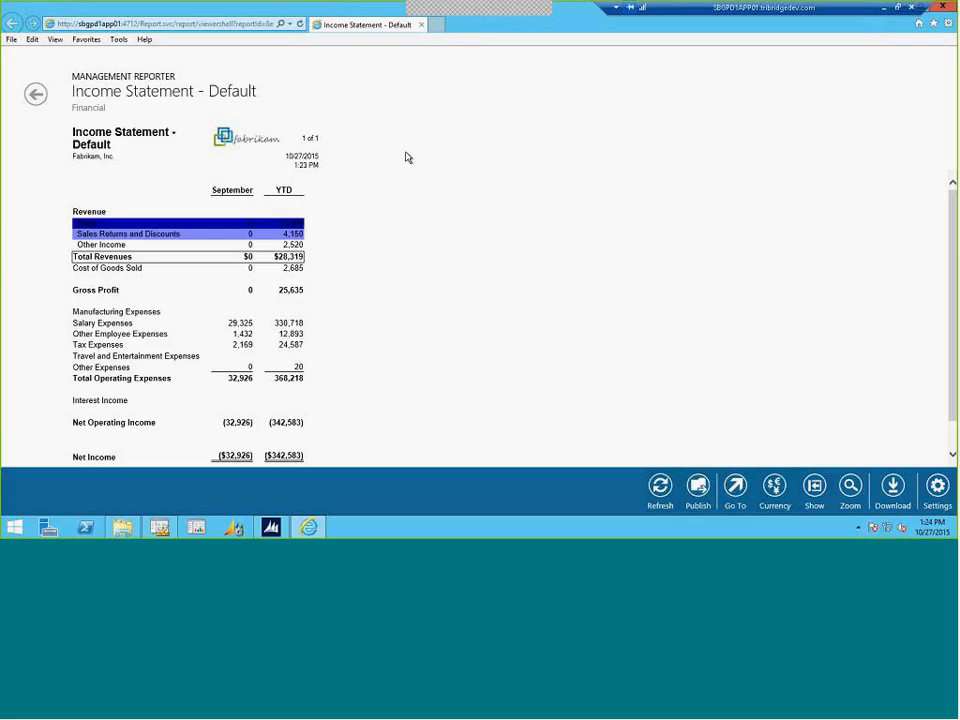
click(943, 7)
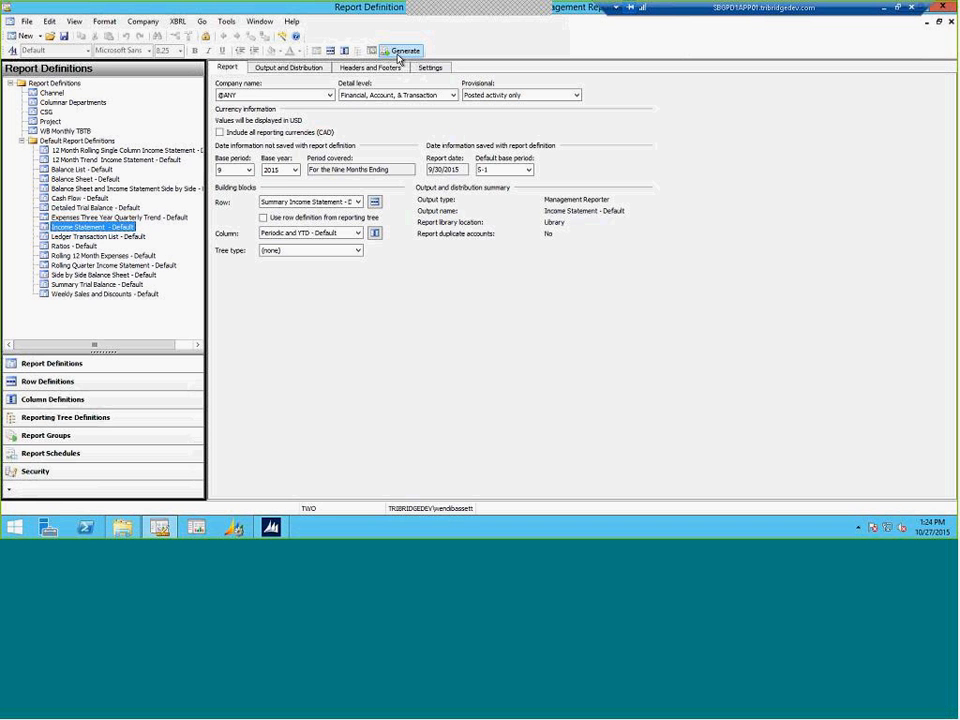
click(378, 50)
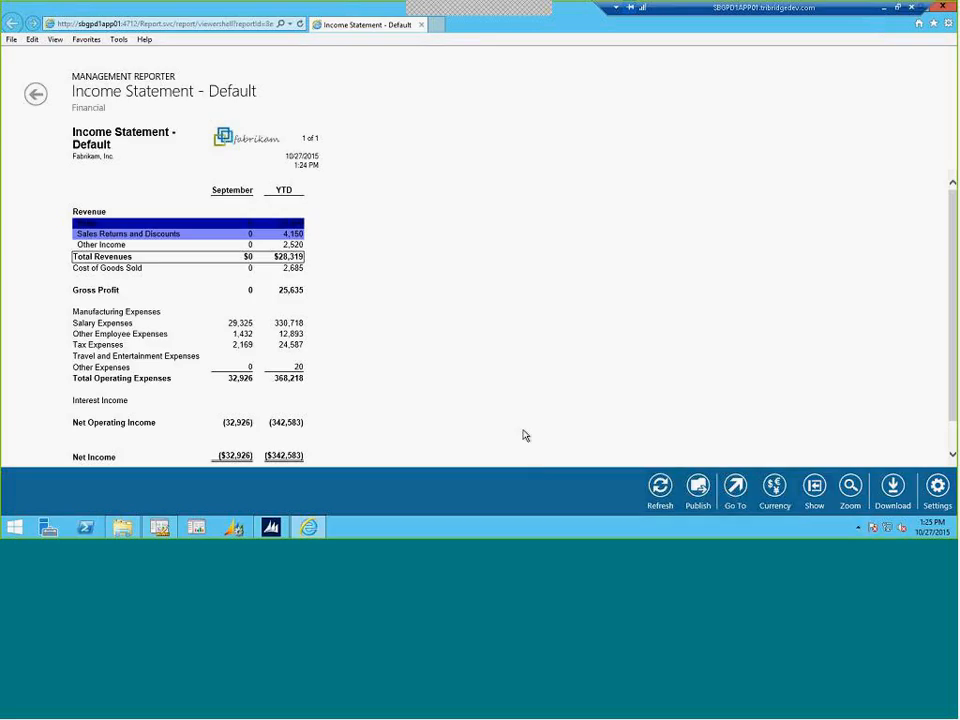
Step: View the generated income statement in Canadian Dollars (CAD) and return to the US Dollars (USD) version
click(777, 492)
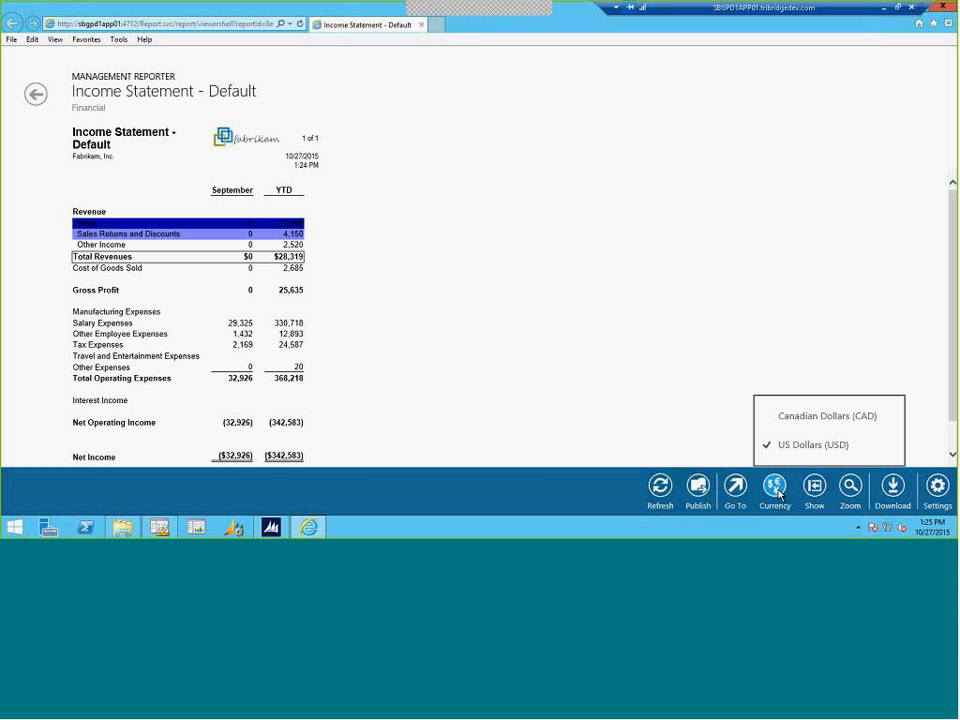
click(793, 418)
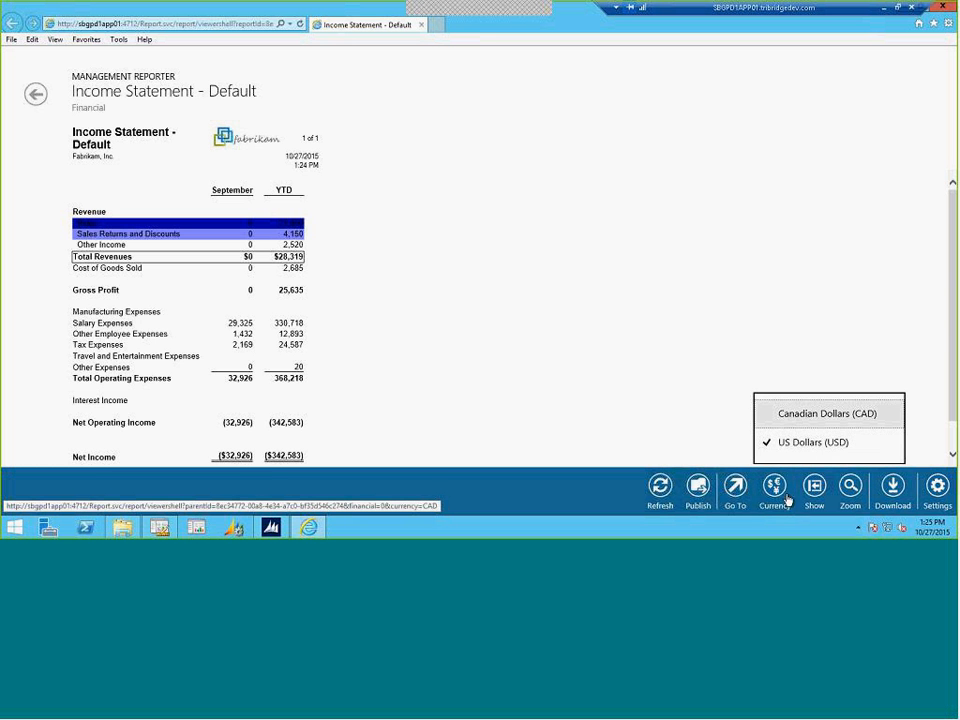
click(786, 420)
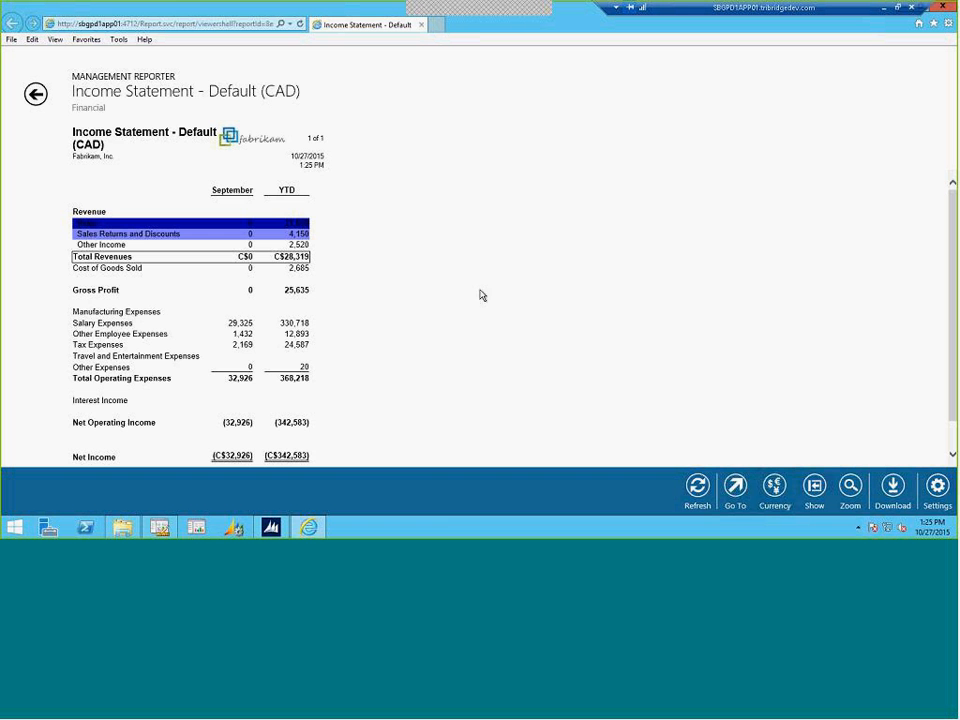
click(779, 490)
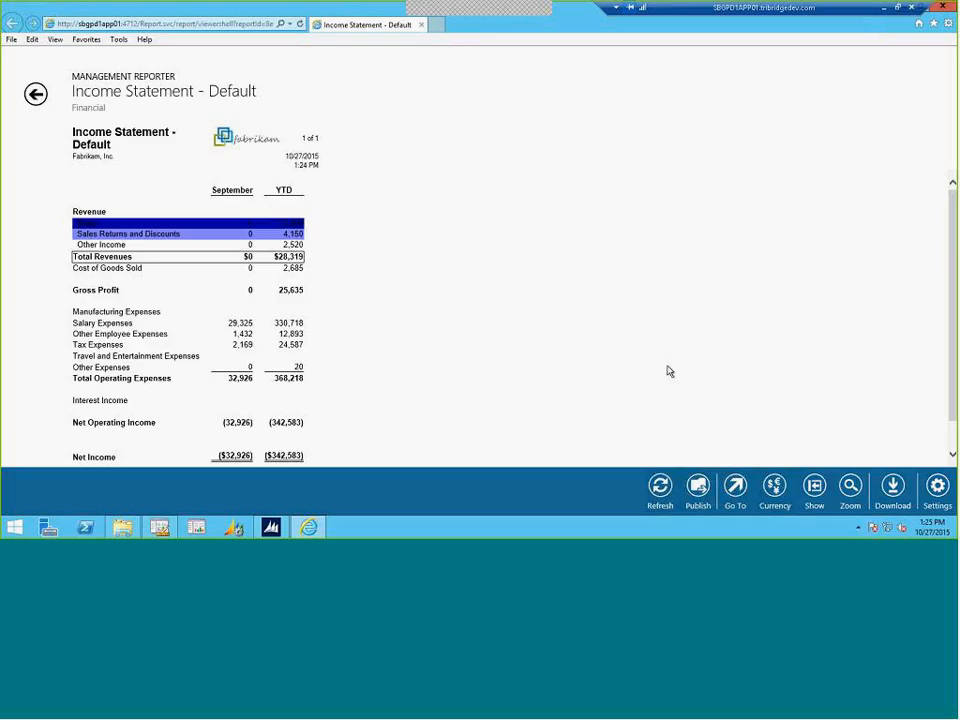
Step: Jump to the Net Income row and to the Manufacturing Expenses row of the report, and reopen the row navigation list
click(735, 490)
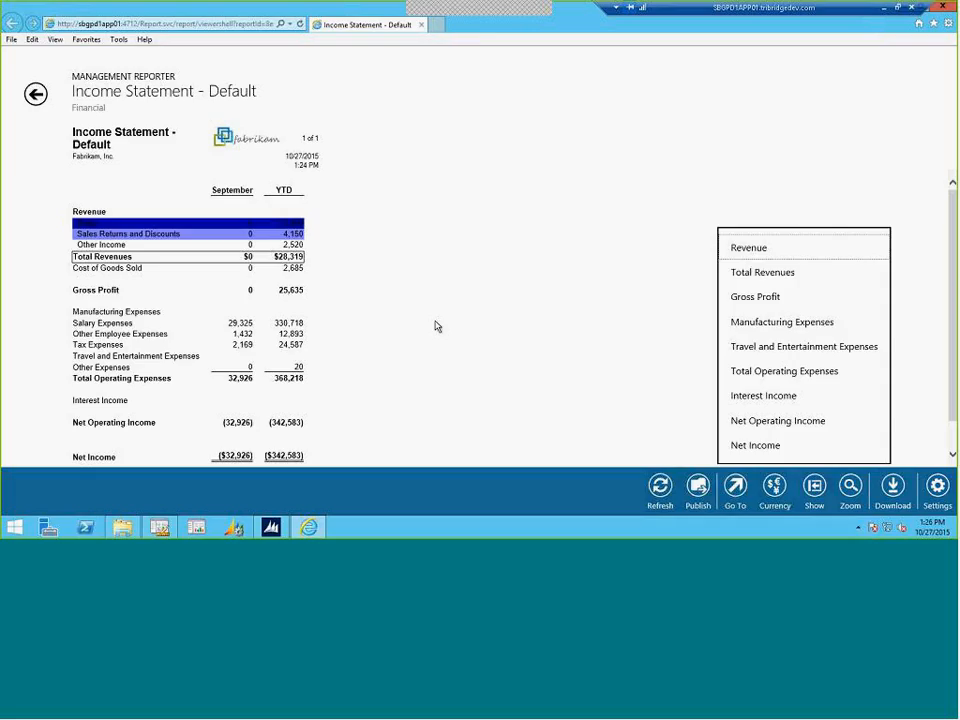
click(763, 453)
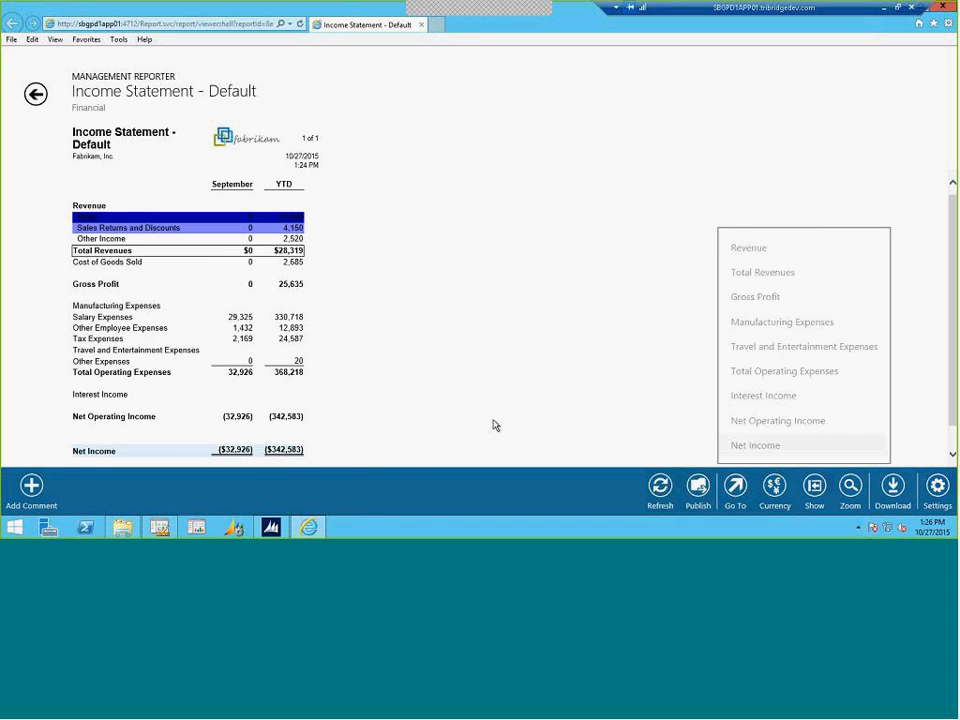
click(744, 494)
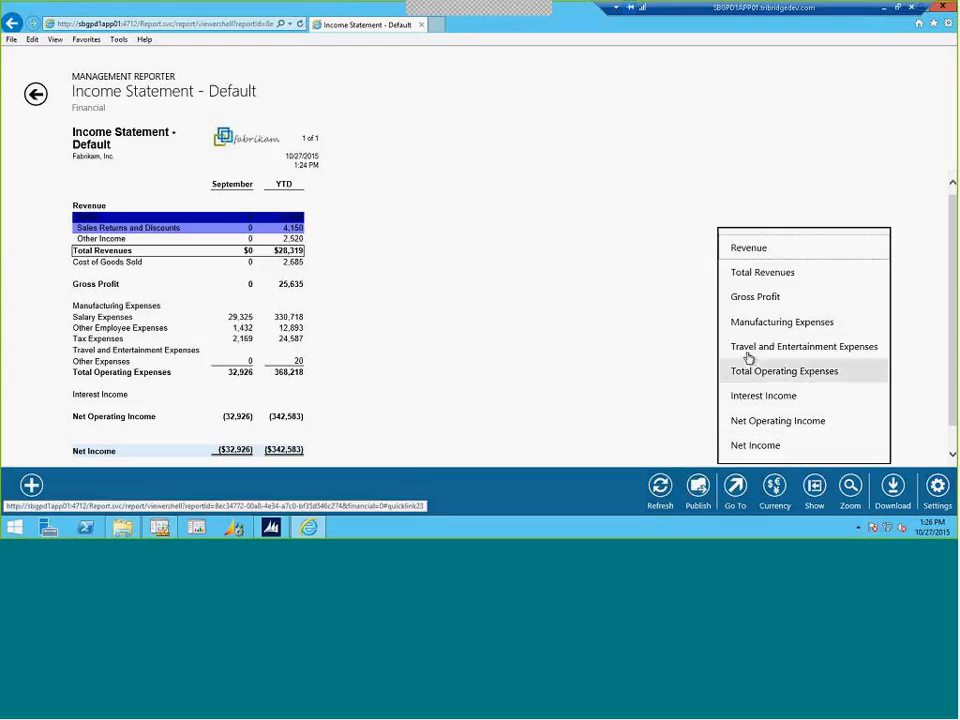
click(740, 322)
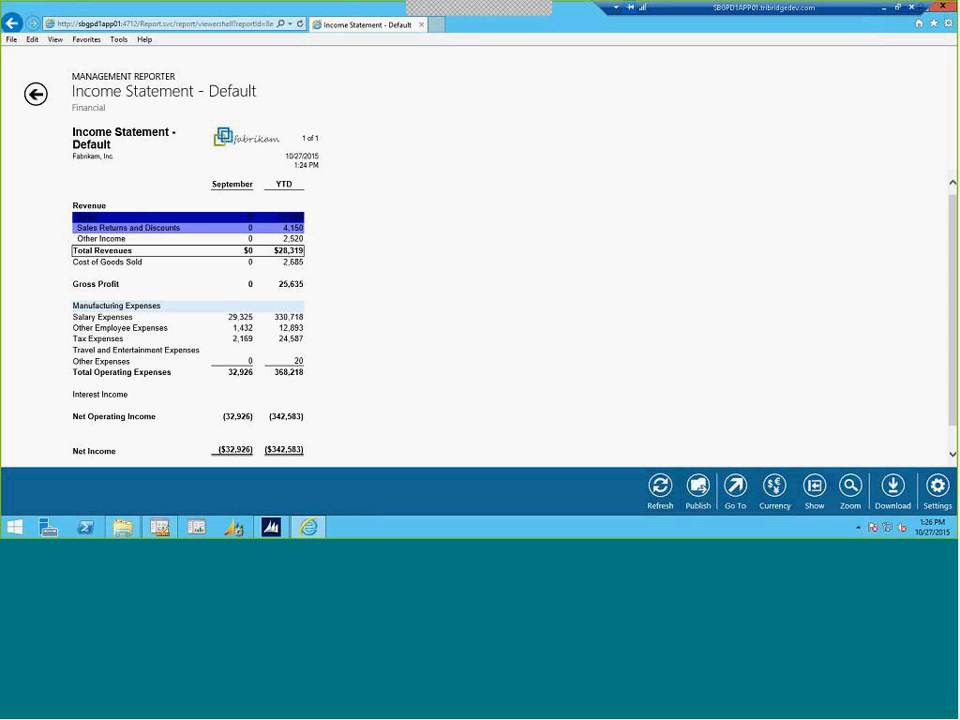
click(735, 488)
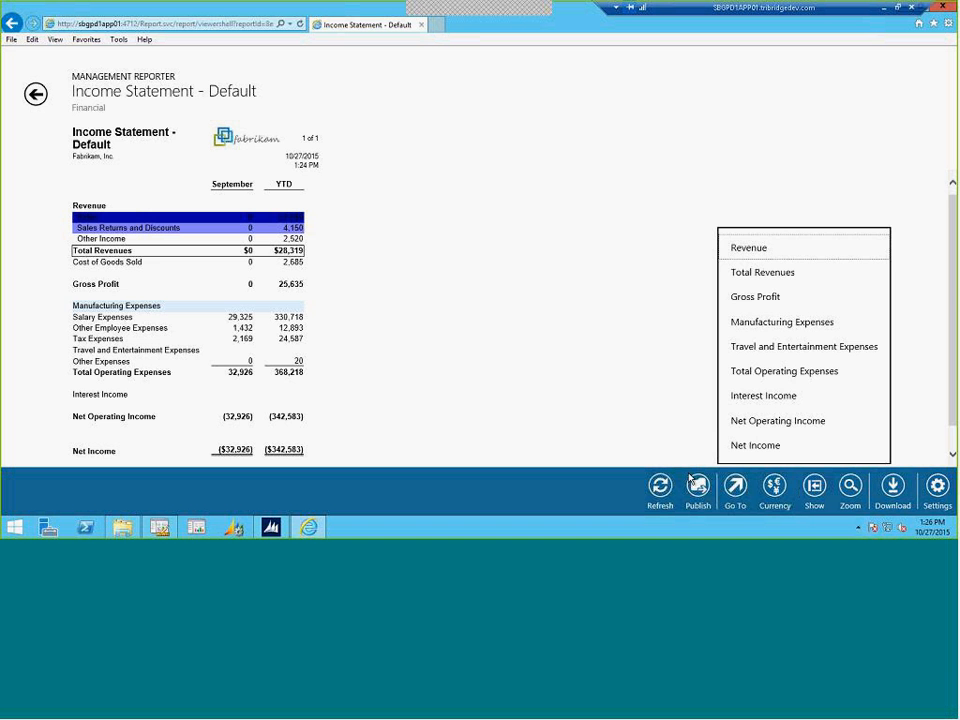
Step: Show summary lines only in the income statement, restore the full detail, and switch back to summary lines only
click(813, 493)
click(814, 490)
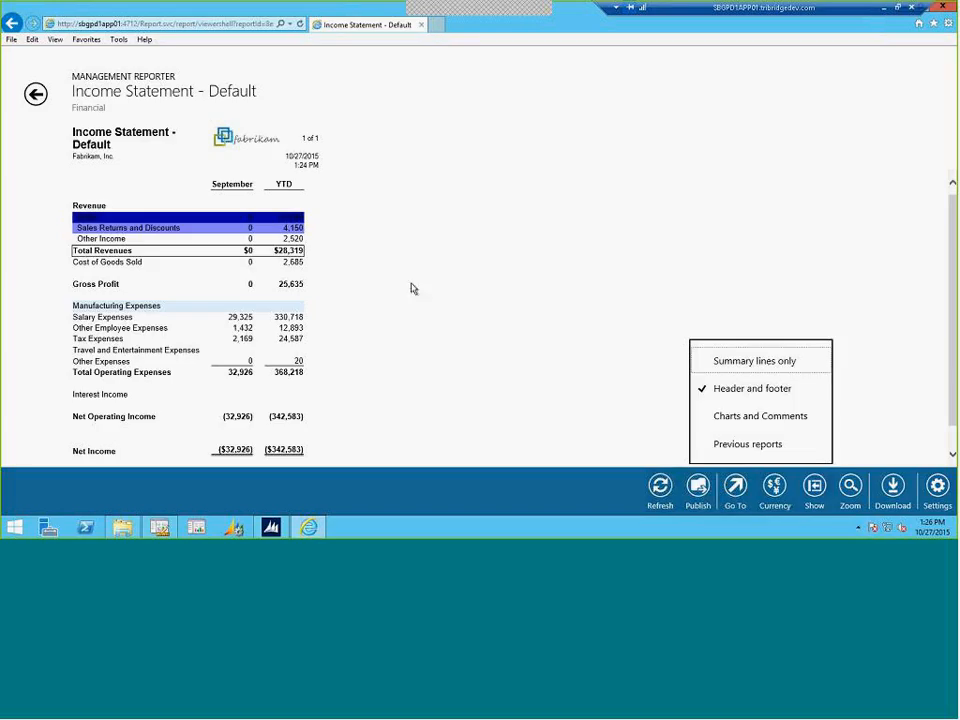
click(723, 364)
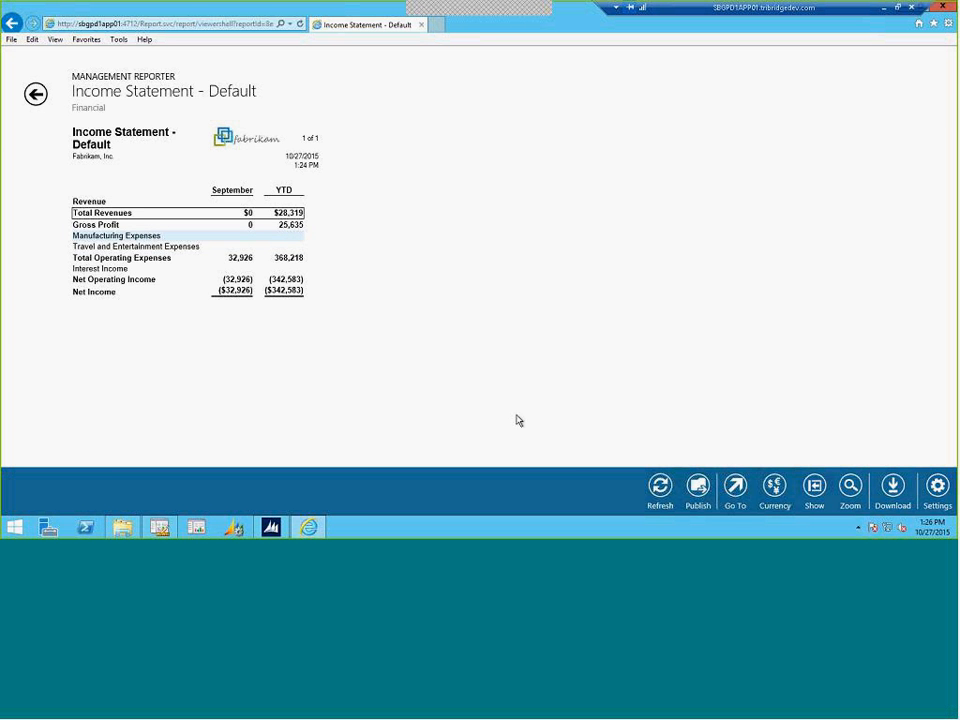
click(813, 488)
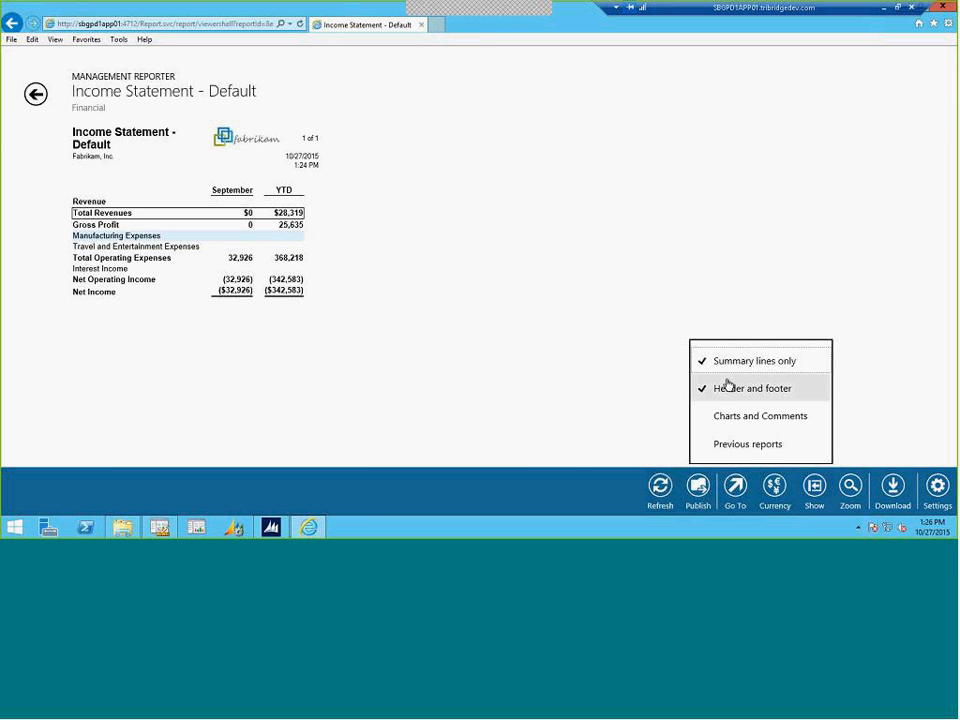
click(718, 365)
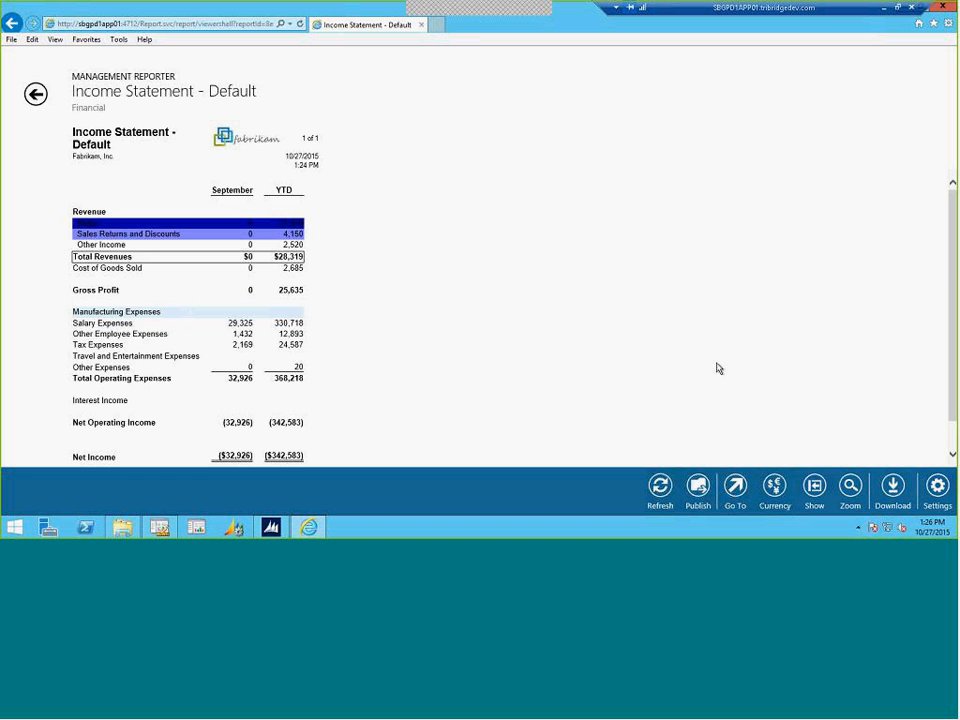
click(813, 488)
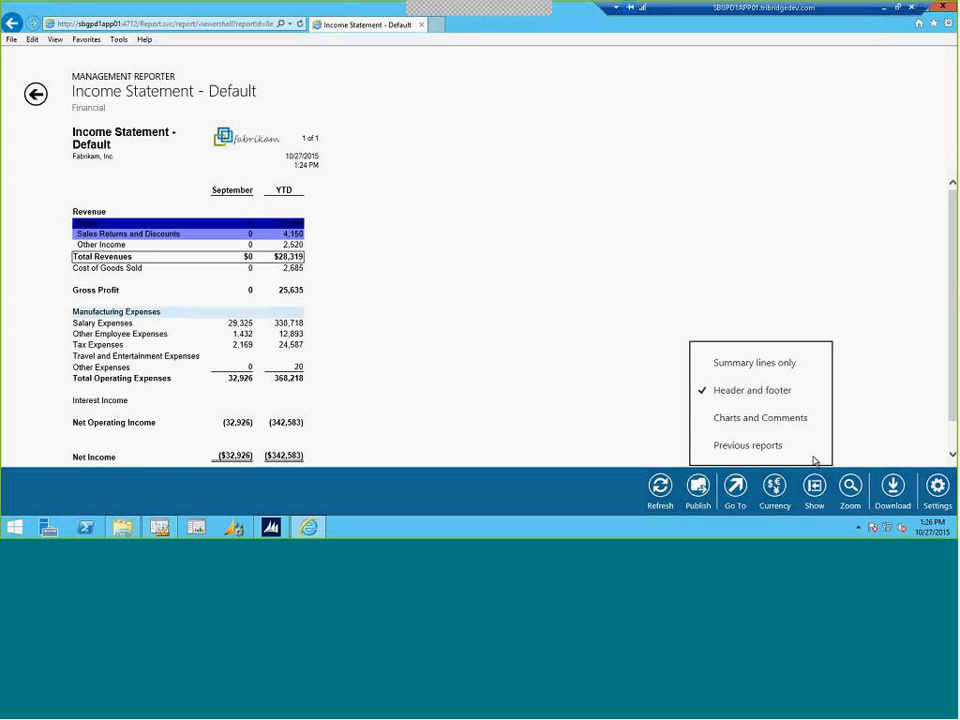
click(754, 366)
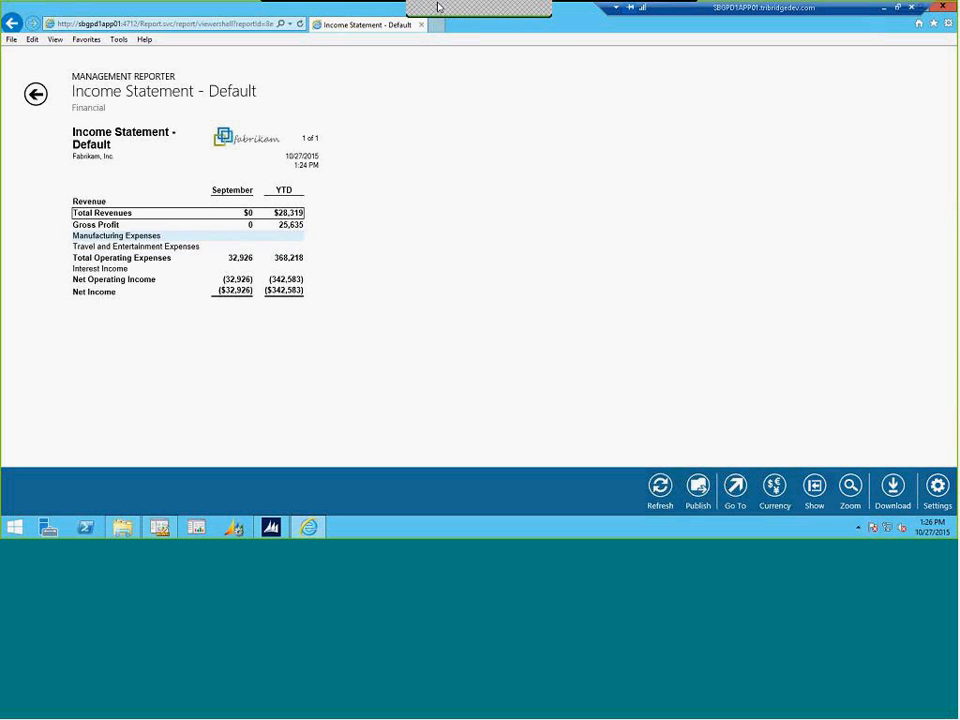
mouse_move(438, 7)
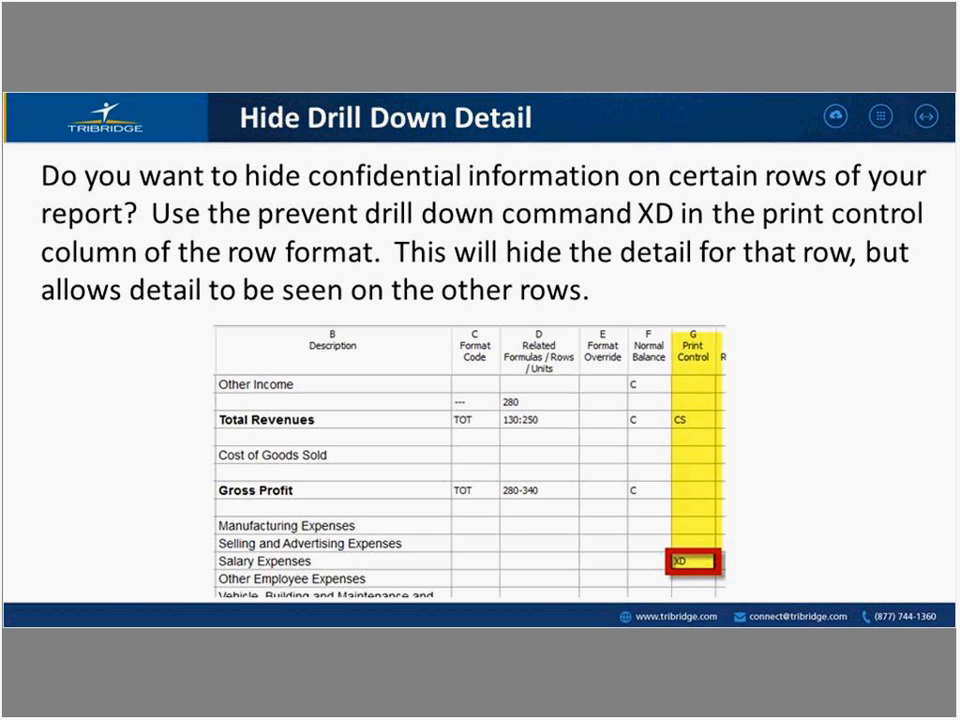
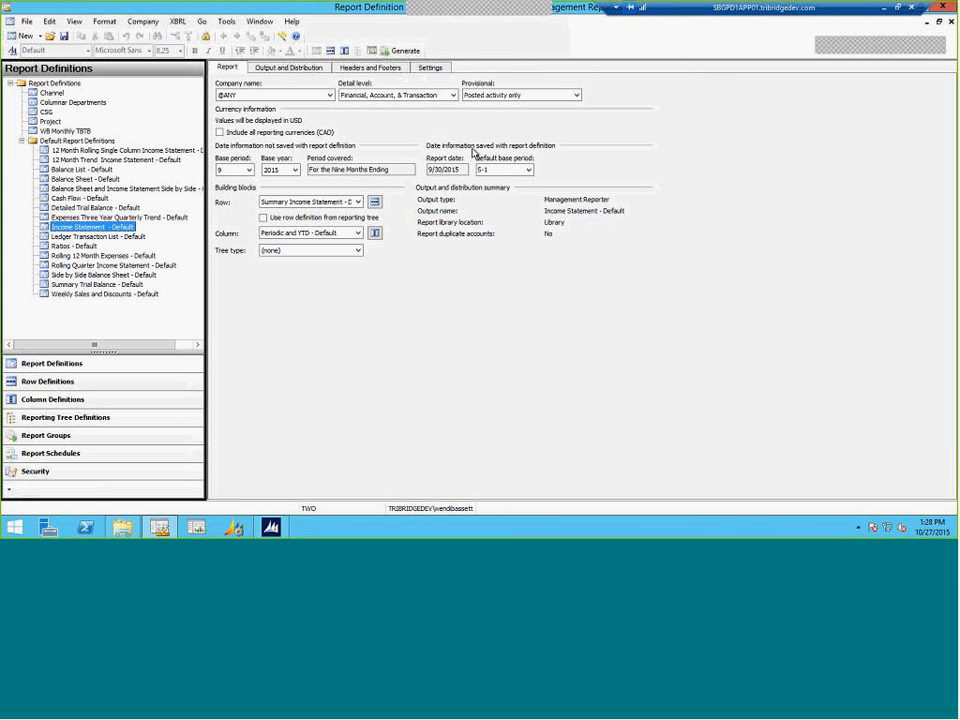
Step: Generate the Balance Sheet - Default report, review it down to Total Assets, and close the viewer and queue status window
click(76, 181)
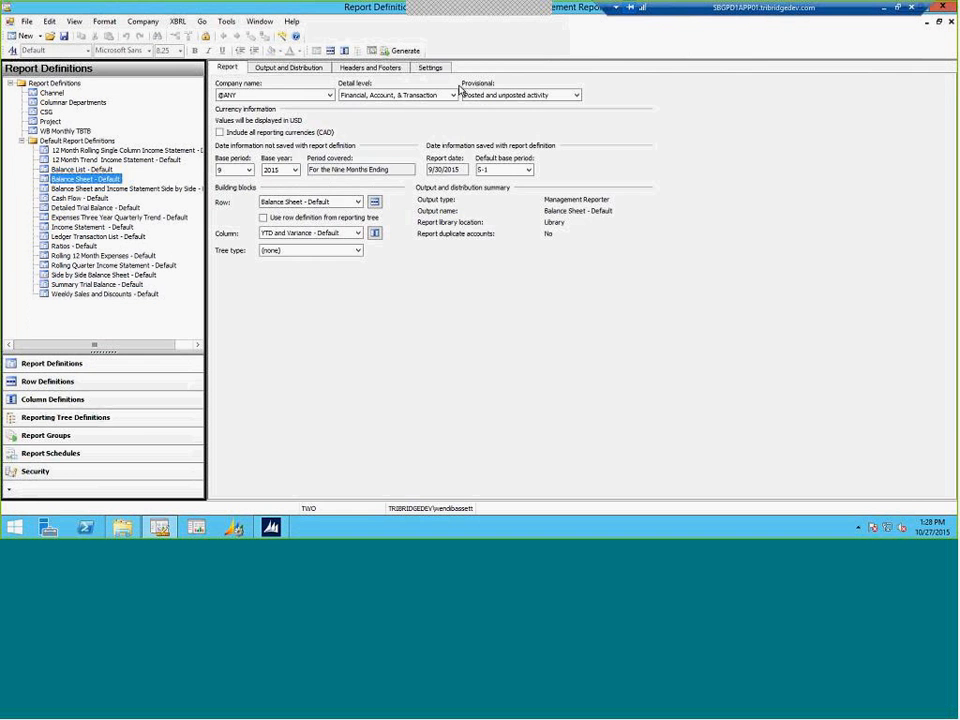
click(410, 50)
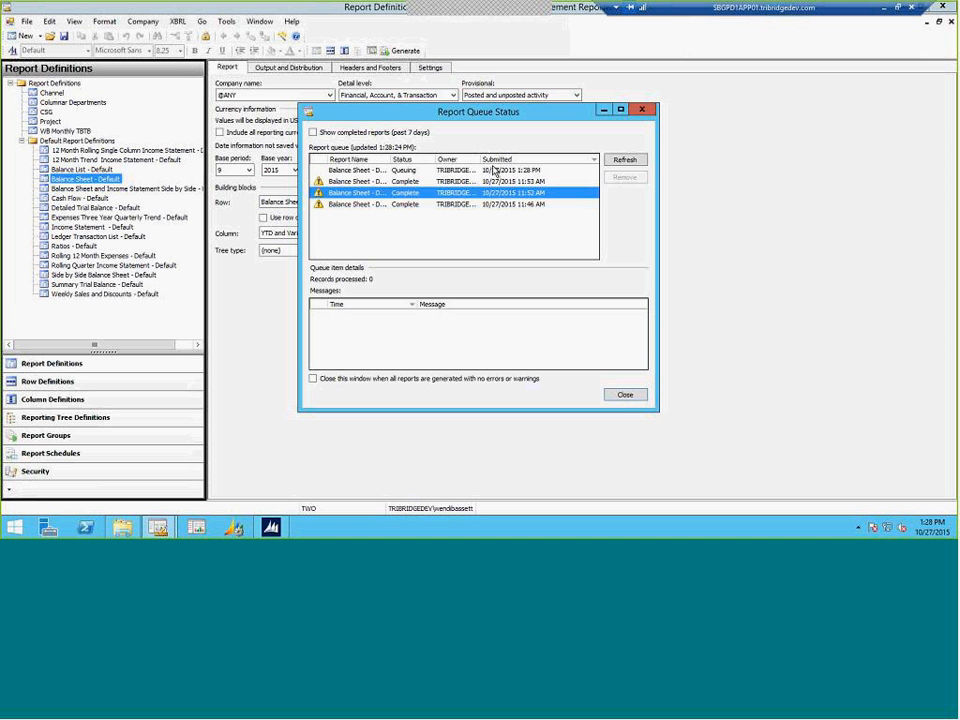
click(493, 170)
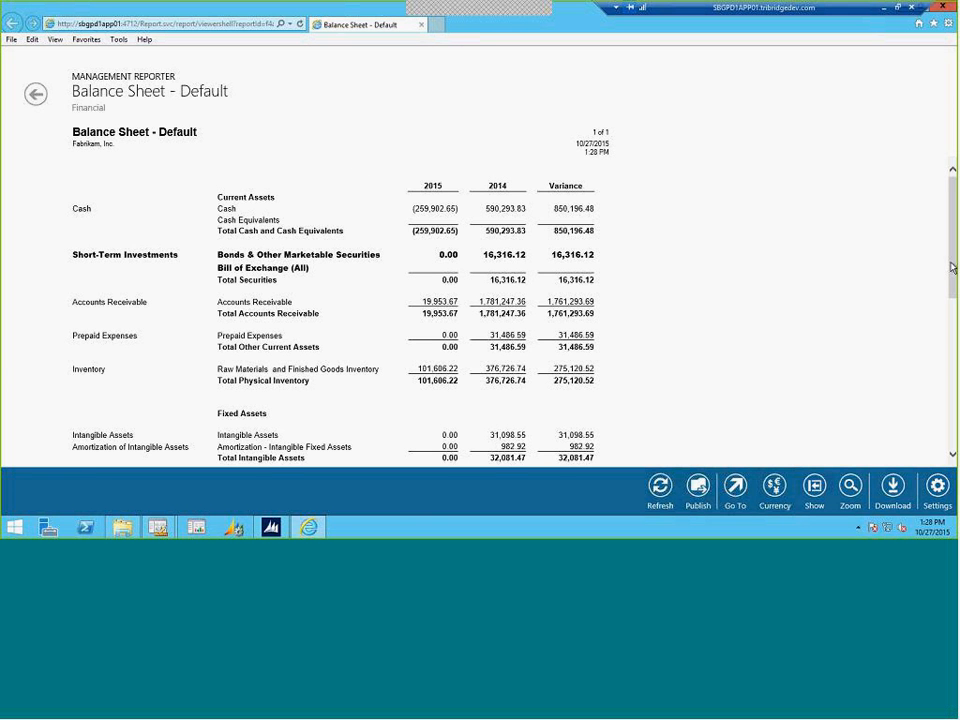
drag(953, 267, 880, 83)
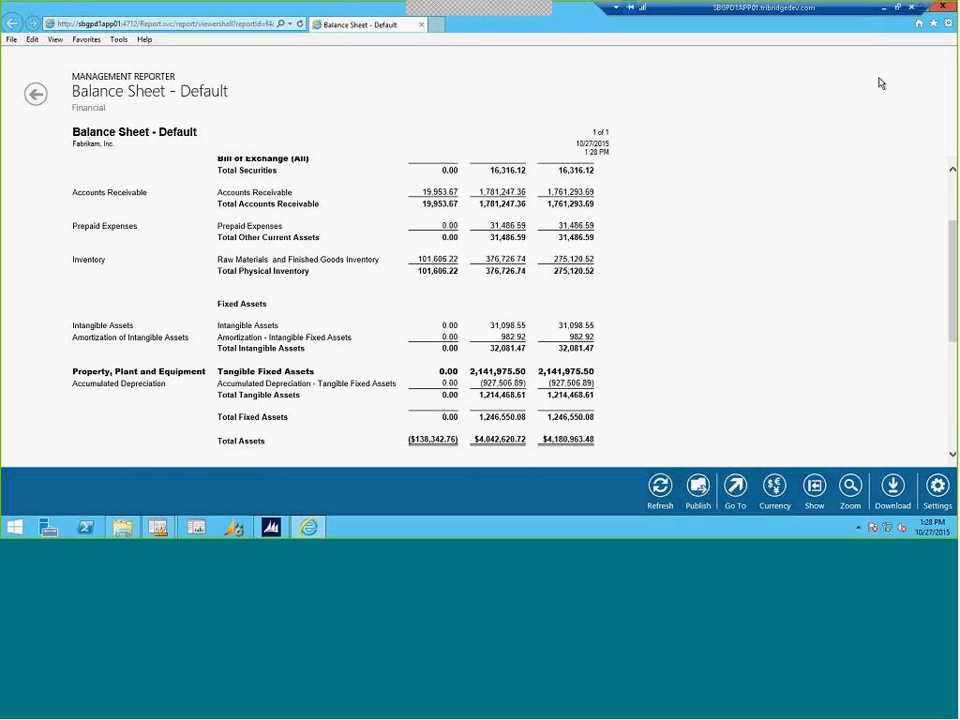
click(943, 7)
click(634, 110)
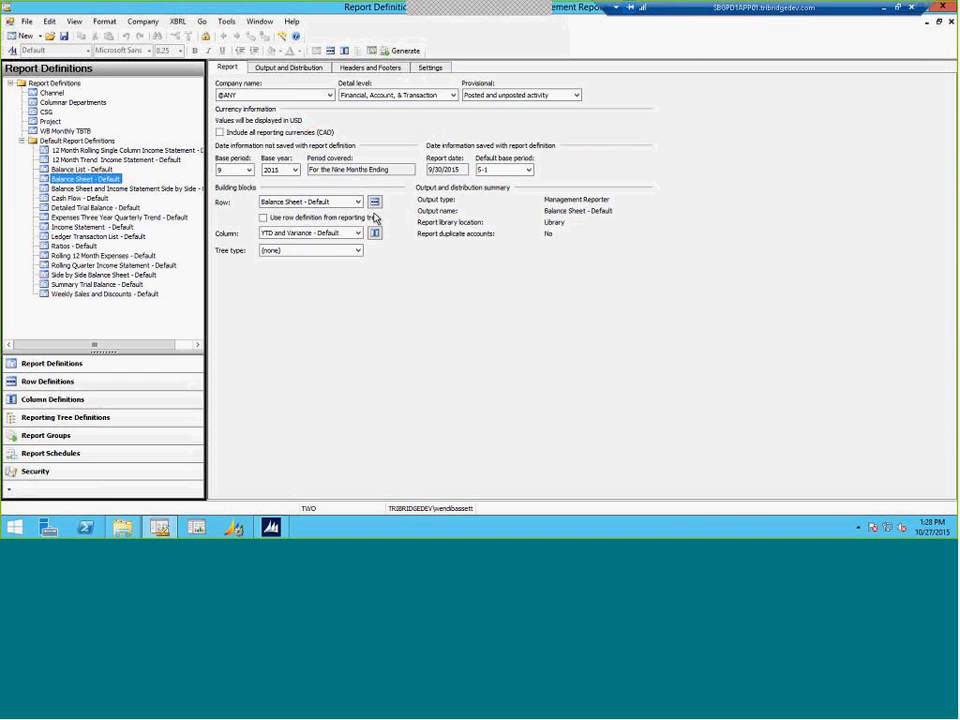
Step: Set row 1690 of the Balance Sheet - Default row definition to the COLUMN (Insert column break) format code, and save and close it
click(375, 202)
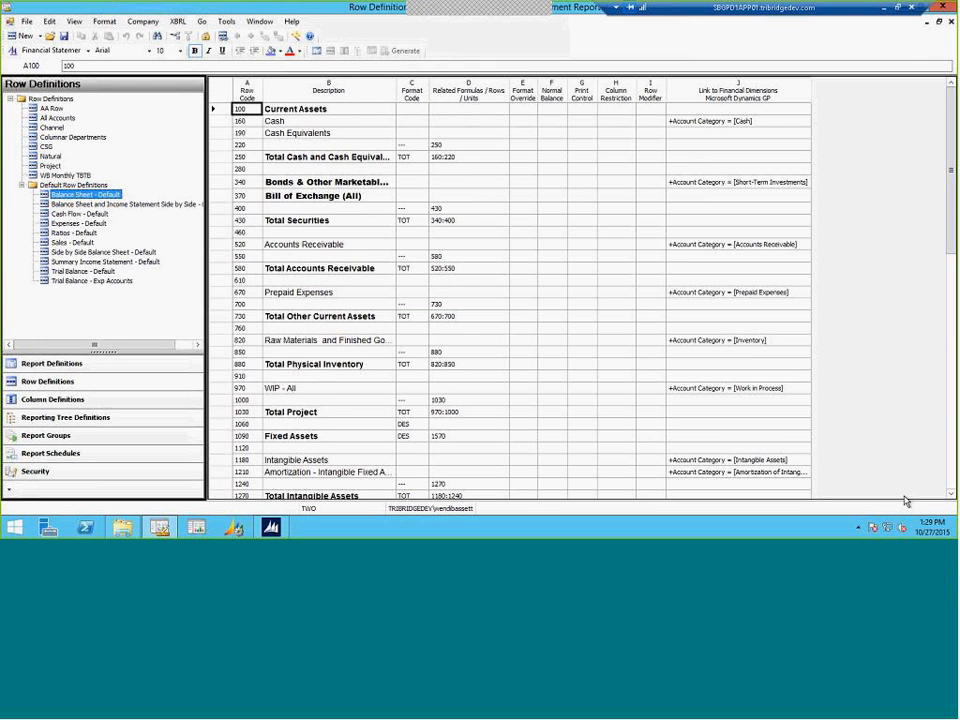
click(950, 473)
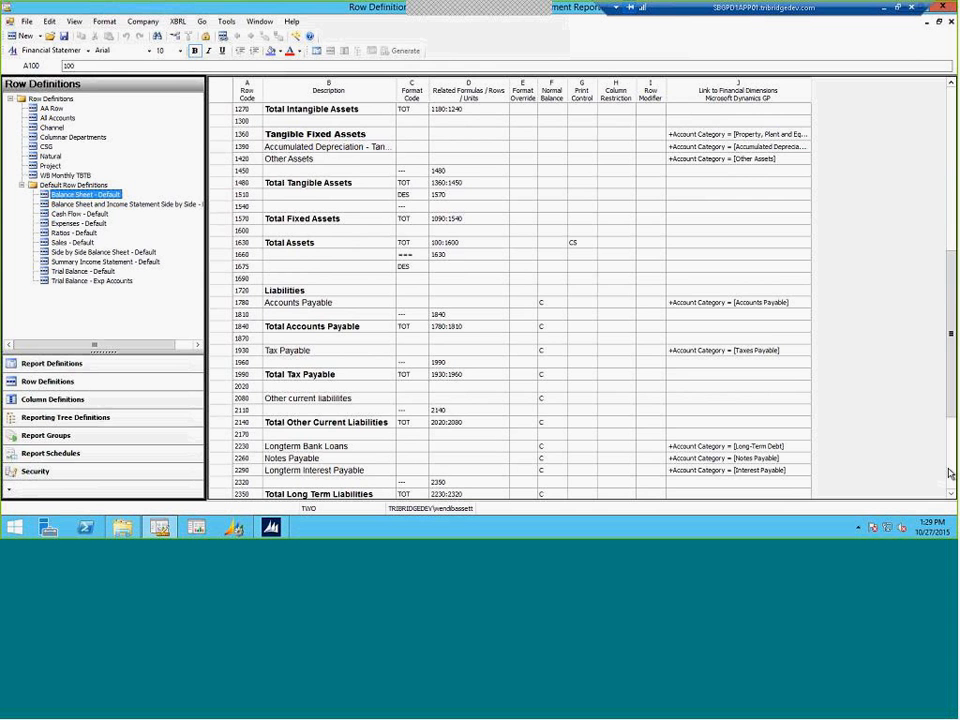
click(413, 280)
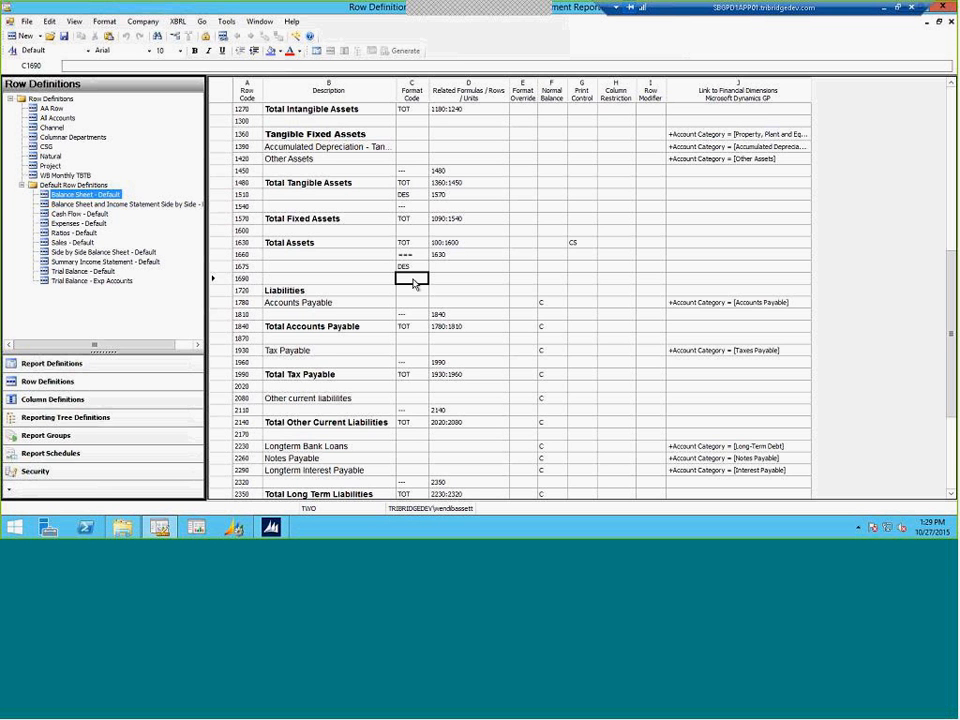
click(413, 282)
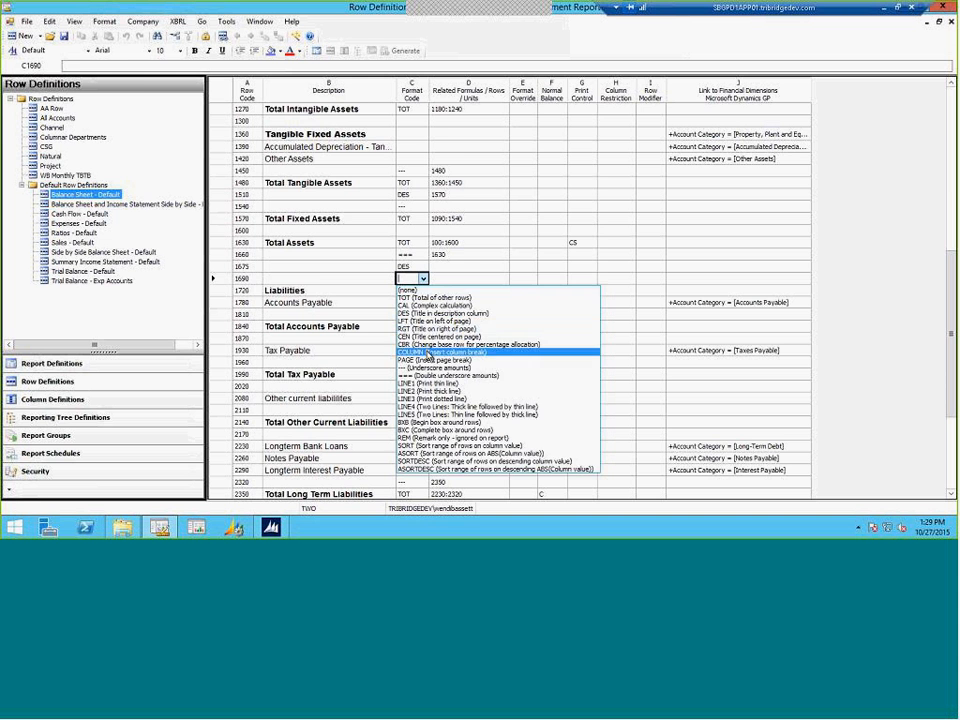
click(429, 355)
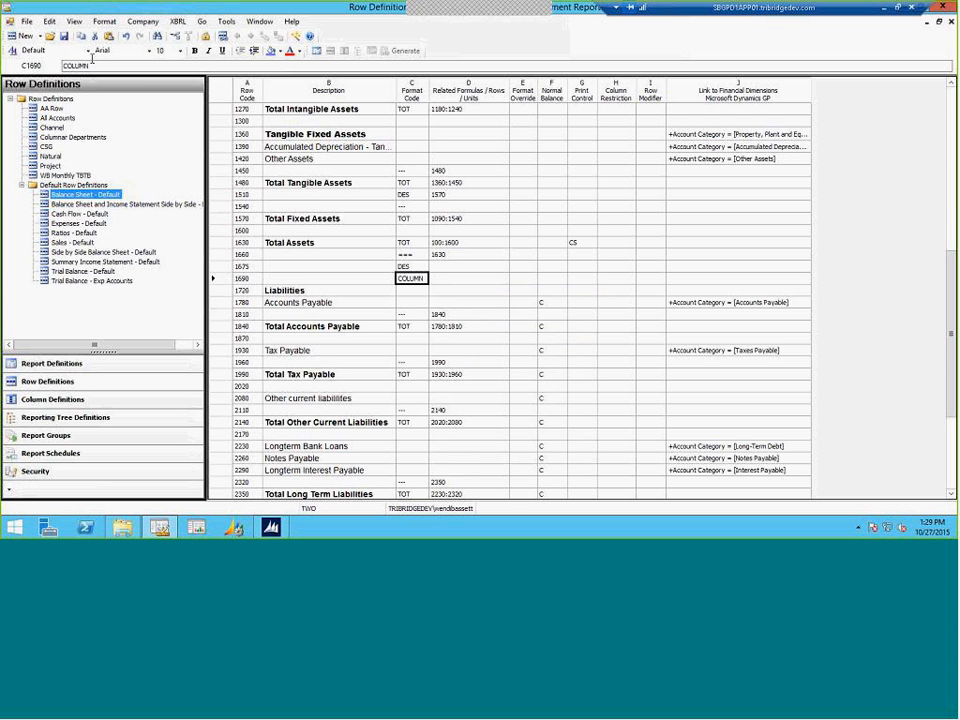
click(64, 36)
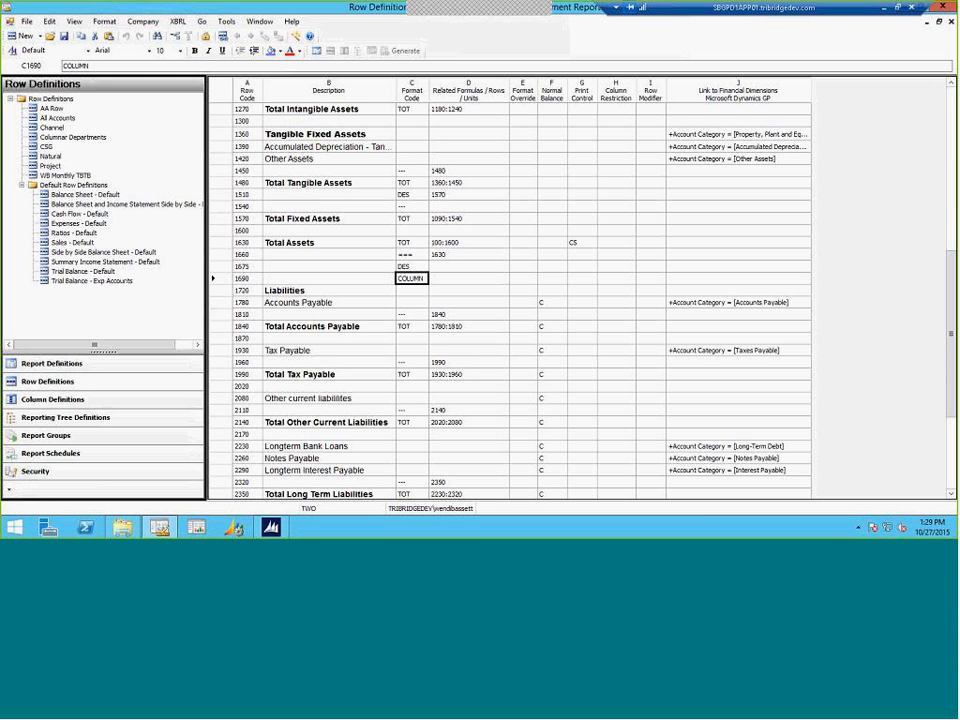
click(952, 24)
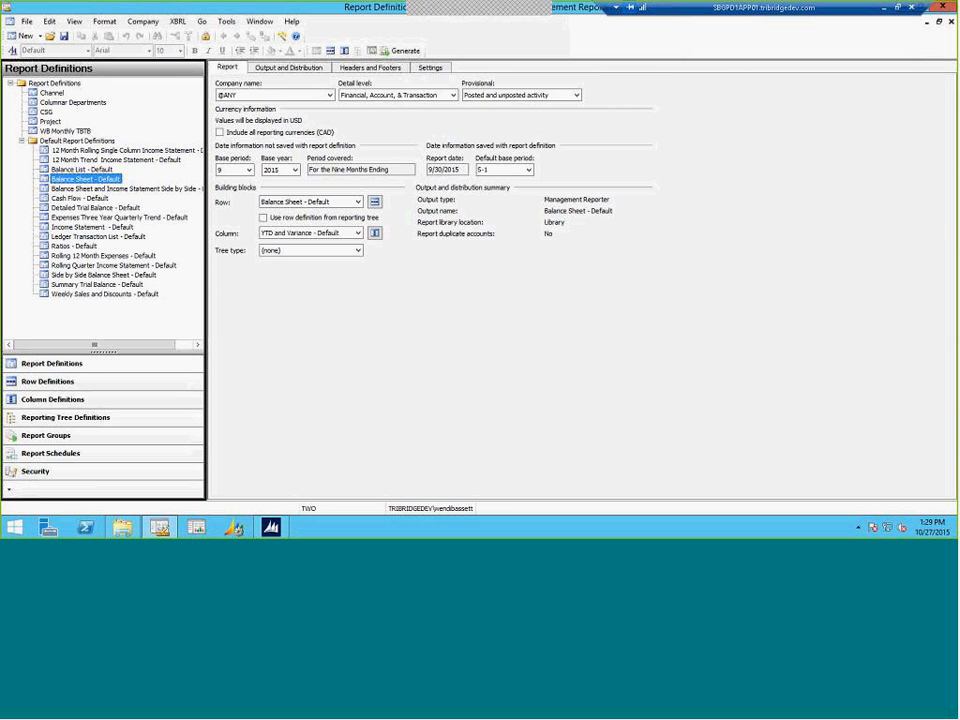
Step: Generate the Balance Sheet - Default report, review its layout with liabilities beside assets, and close the viewer and queue status window
click(408, 51)
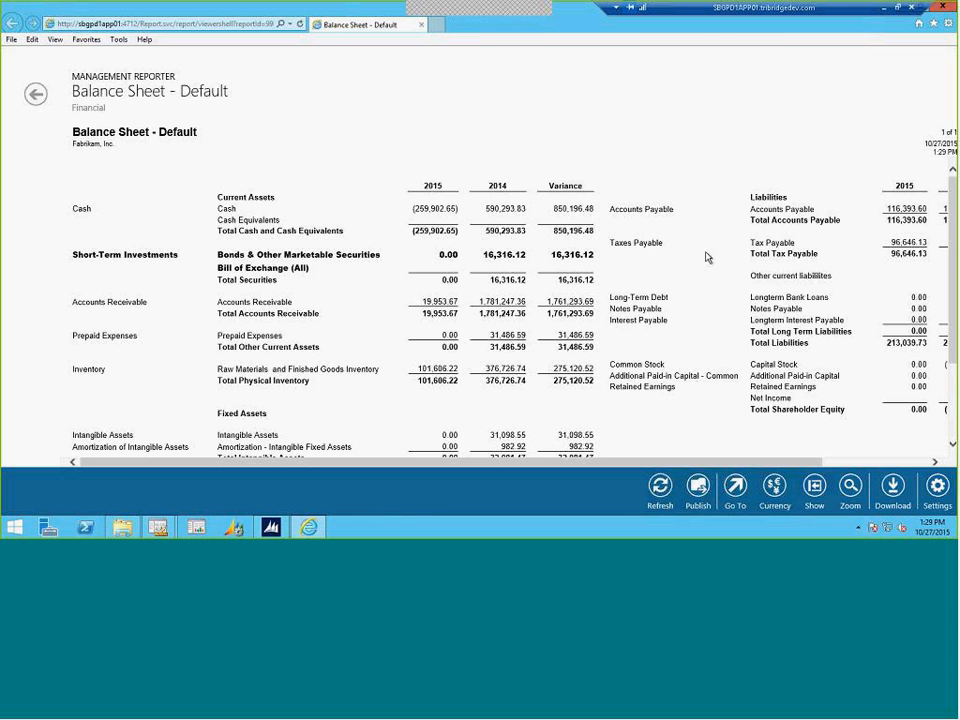
scroll(410, 307, down, 2)
scroll(410, 307, up, 2)
click(944, 8)
click(647, 112)
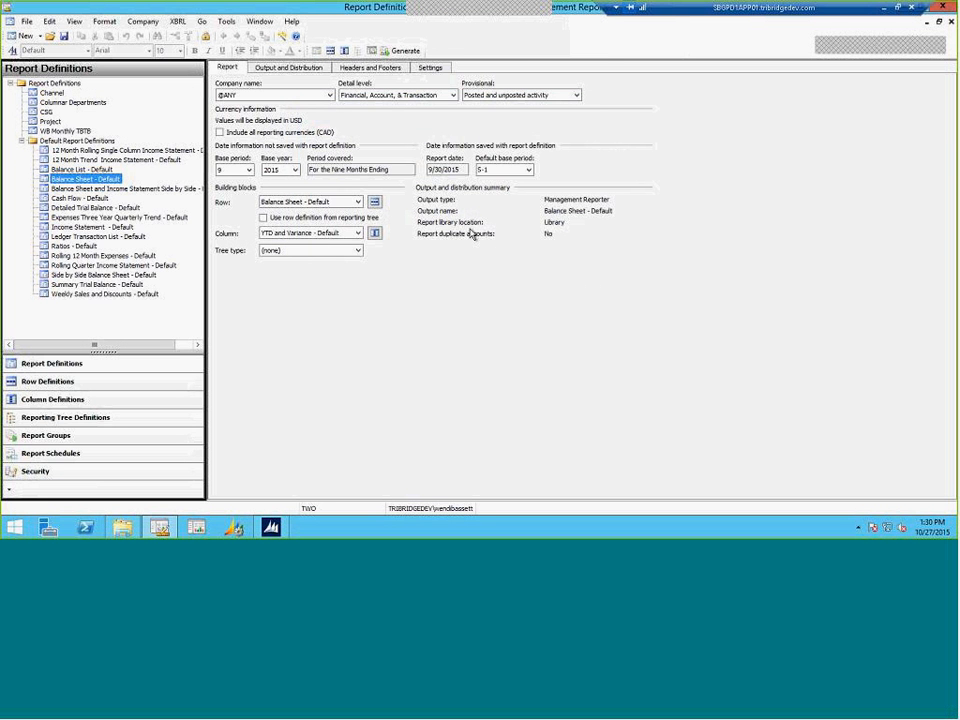
Step: Create a new row definition and insert rows from dimensions for all accounts, starting at row code 100 in increments of 30
click(37, 36)
click(45, 63)
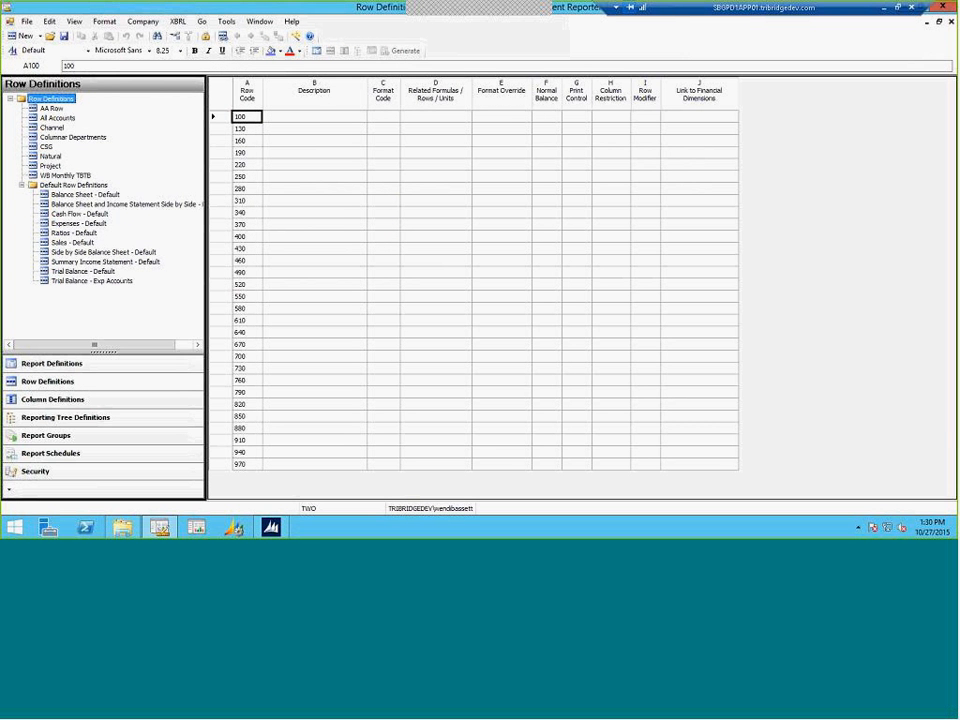
click(315, 120)
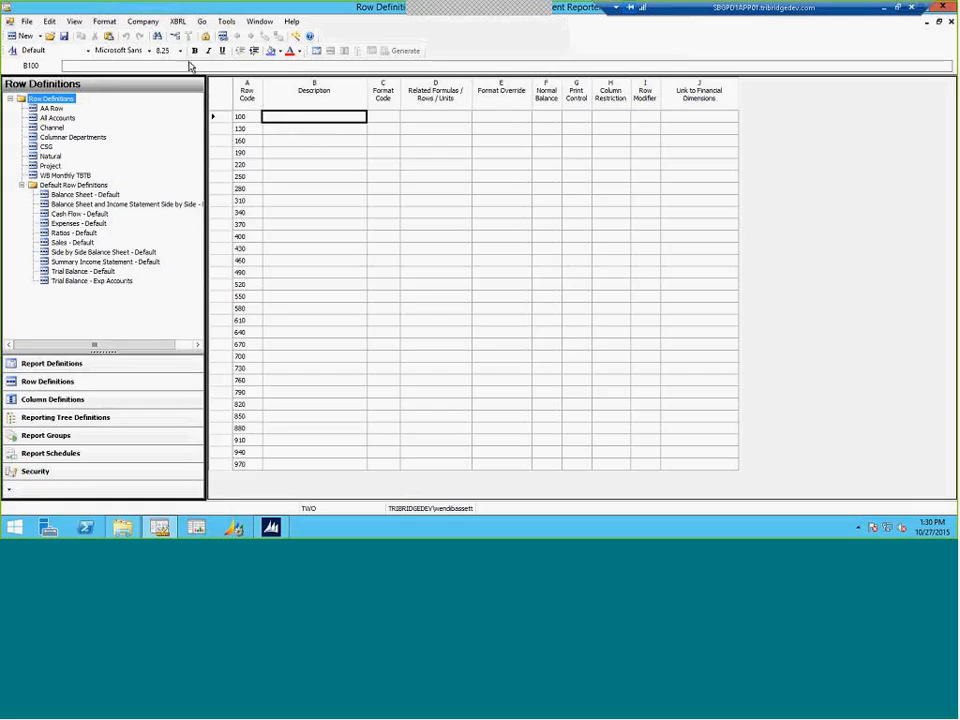
click(49, 21)
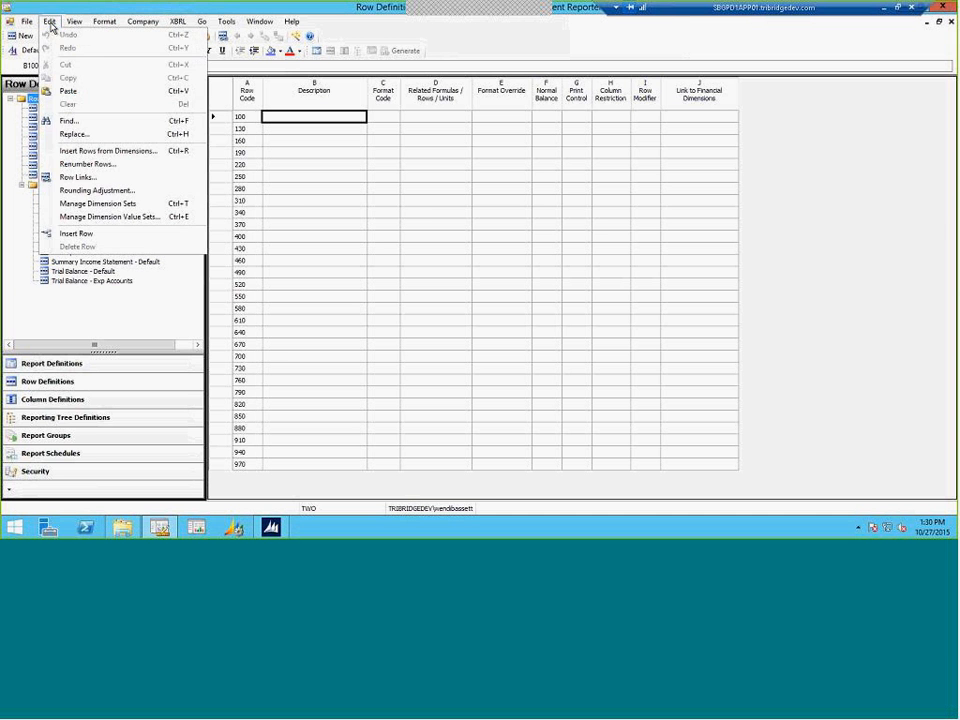
click(62, 151)
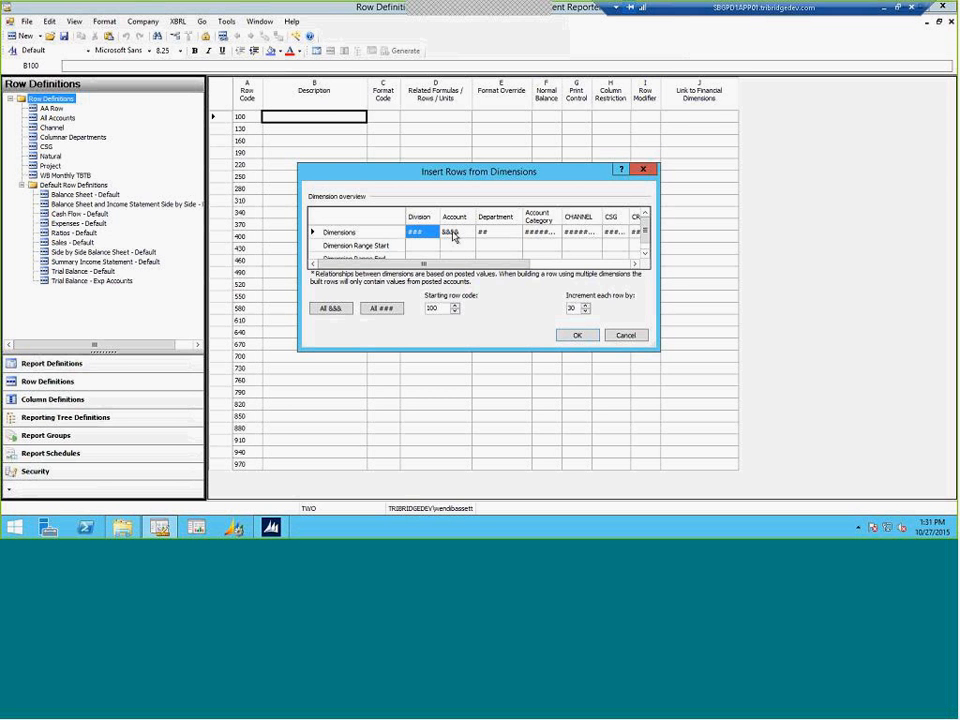
click(578, 335)
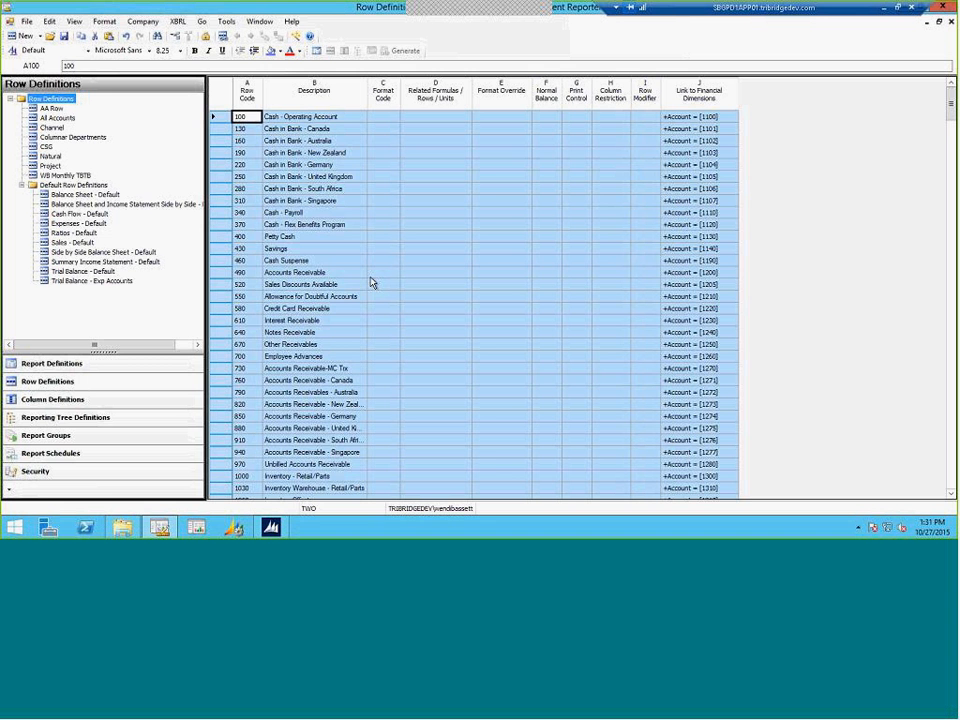
Step: Review the normal balance settings of the inserted account rows, and close the new row definition without saving
click(534, 177)
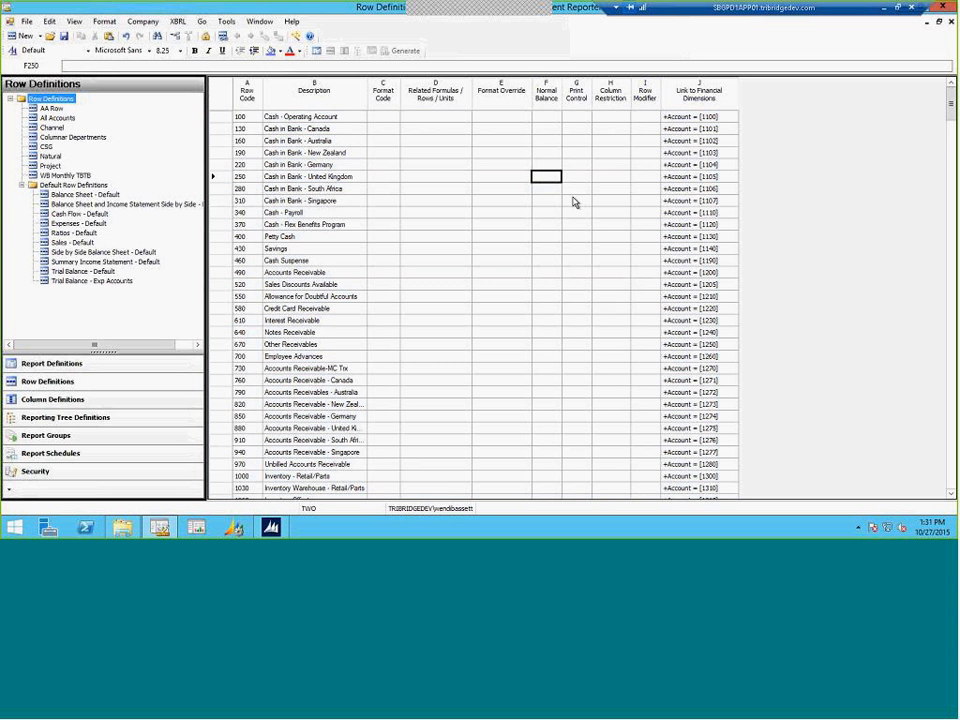
scroll(574, 200, down, 4)
scroll(574, 202, down, 10)
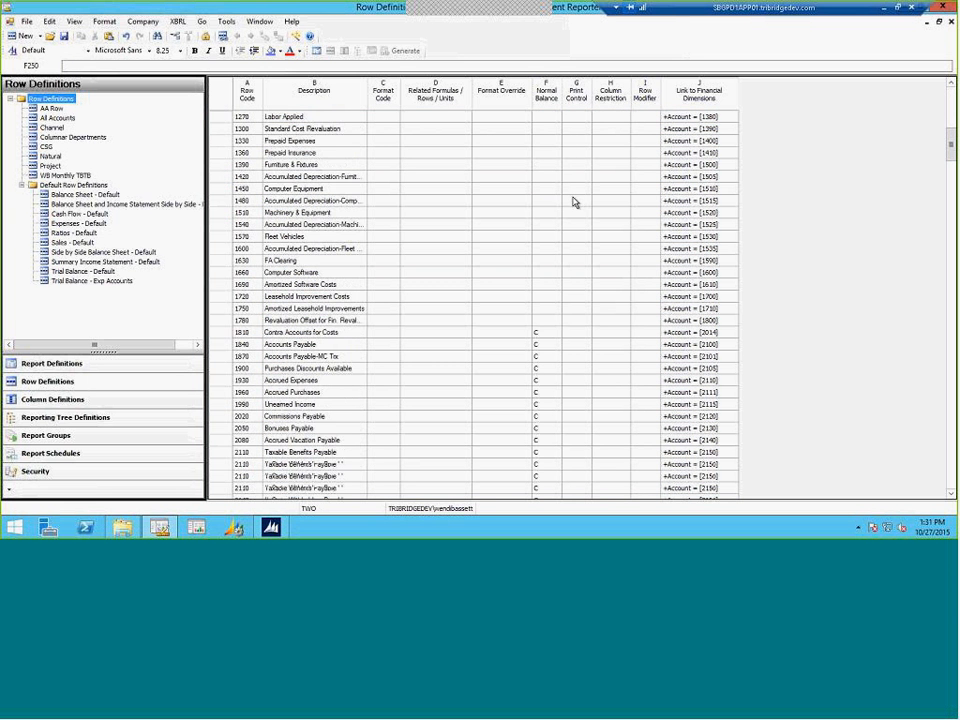
scroll(574, 200, down, 15)
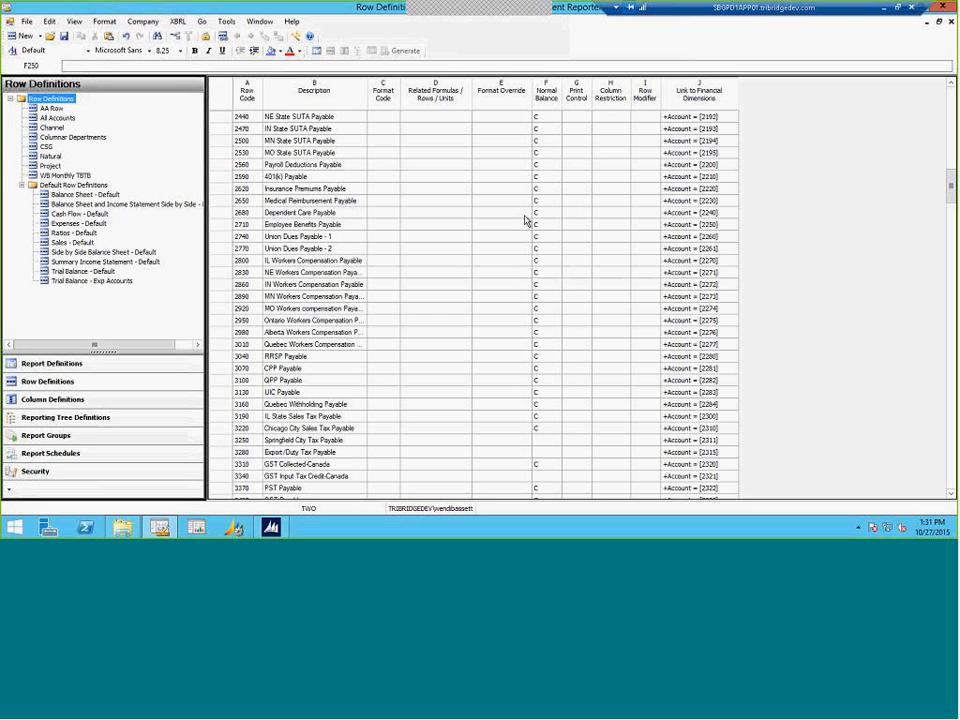
scroll(541, 182, down, 5)
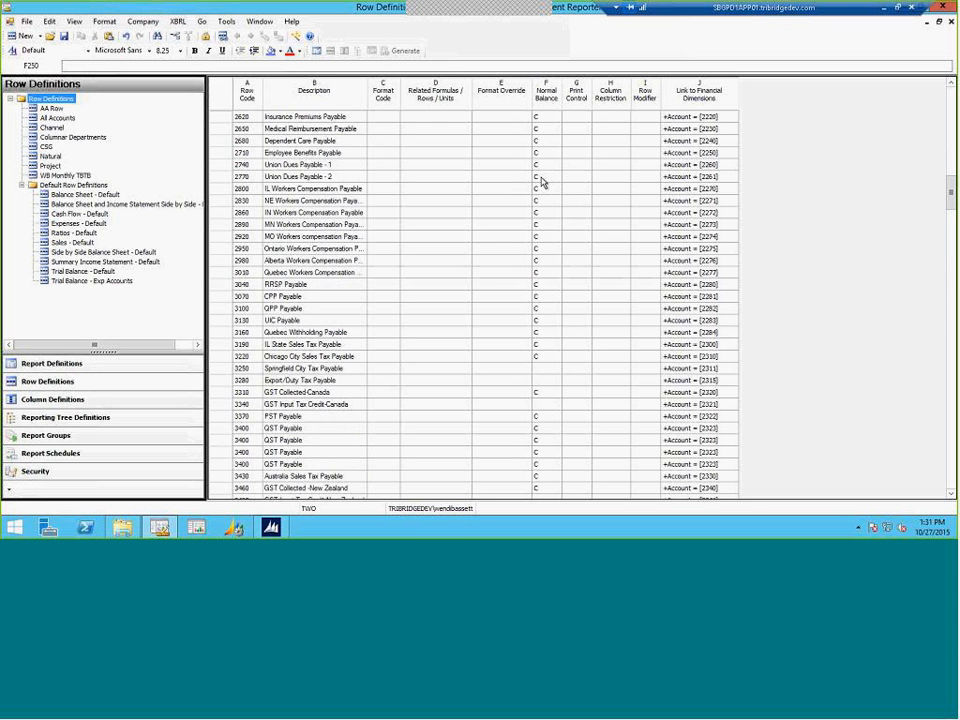
scroll(541, 182, down, 20)
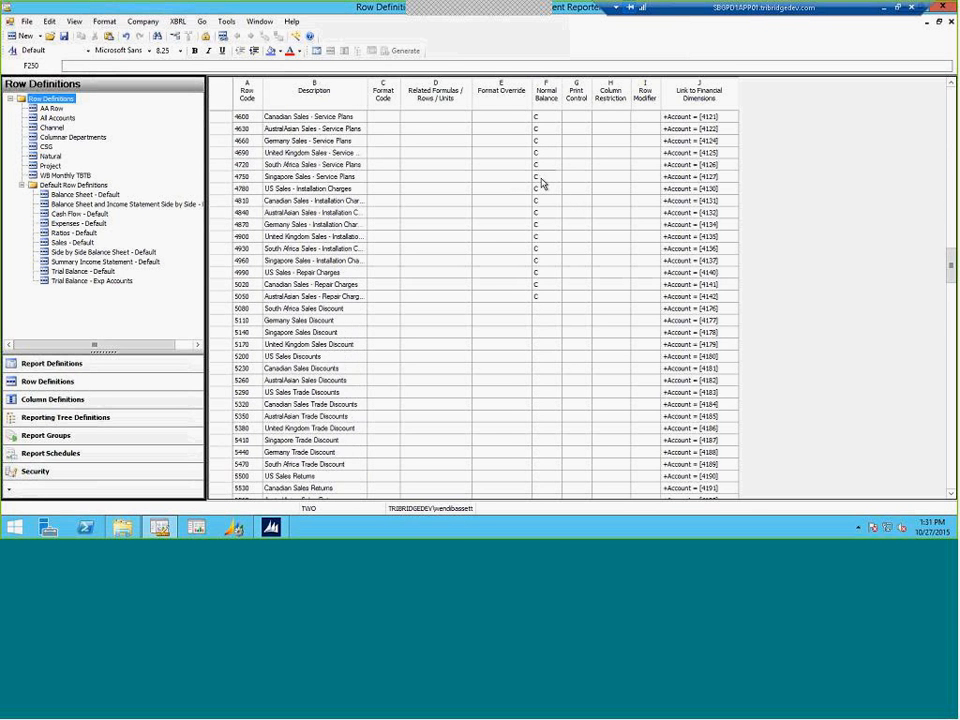
scroll(541, 182, up, 4)
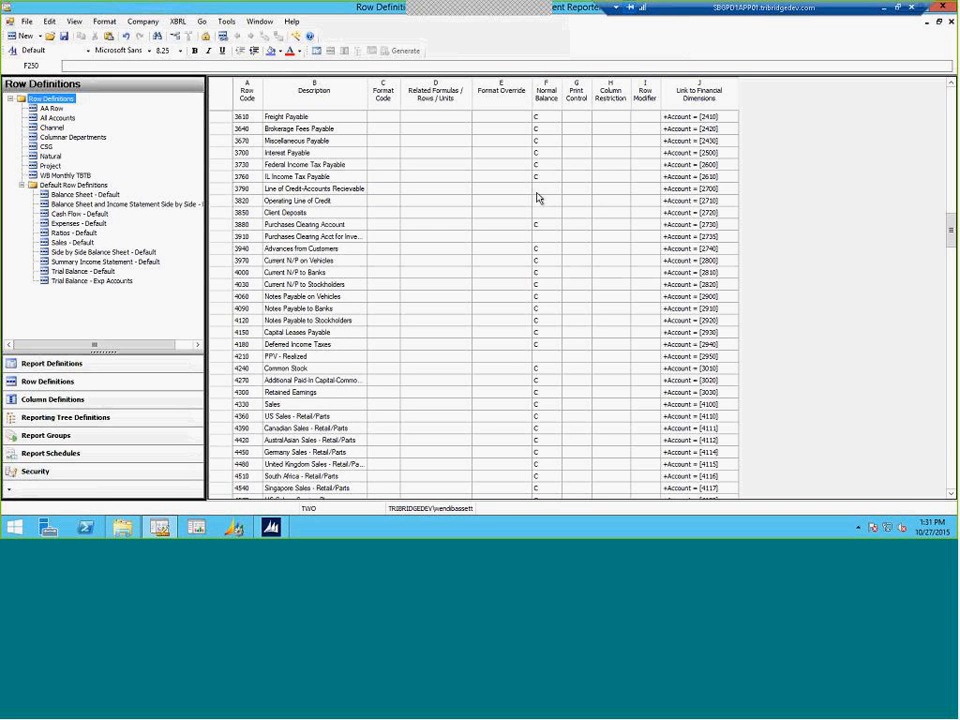
click(952, 22)
click(507, 304)
Step: Create another new row definition and insert rows from dimensions for the account range 4000 to 9999
click(25, 35)
click(40, 63)
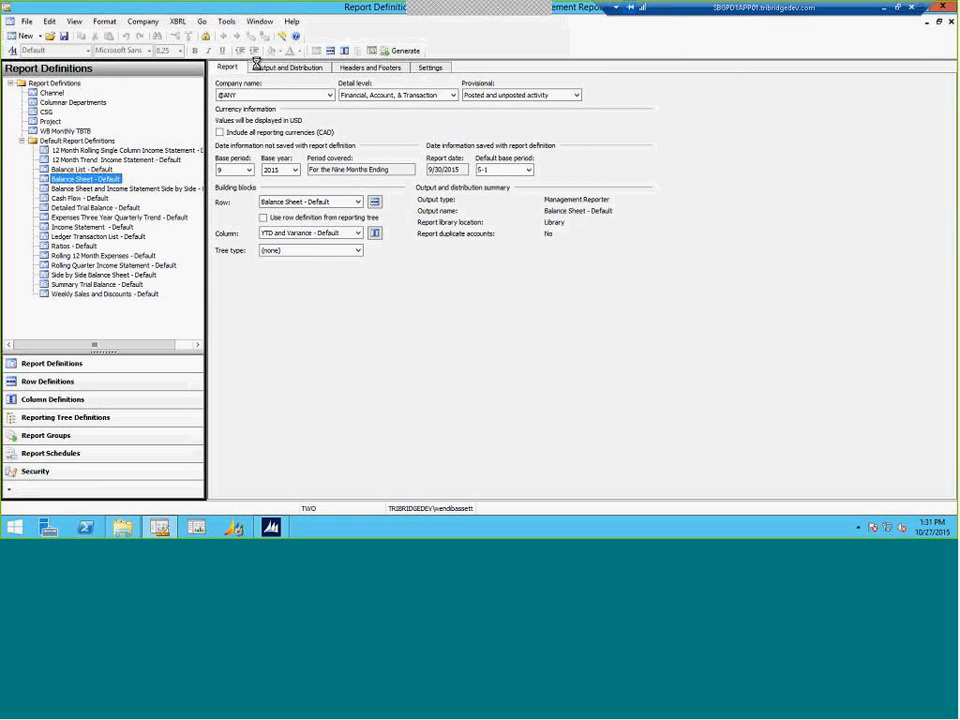
click(283, 118)
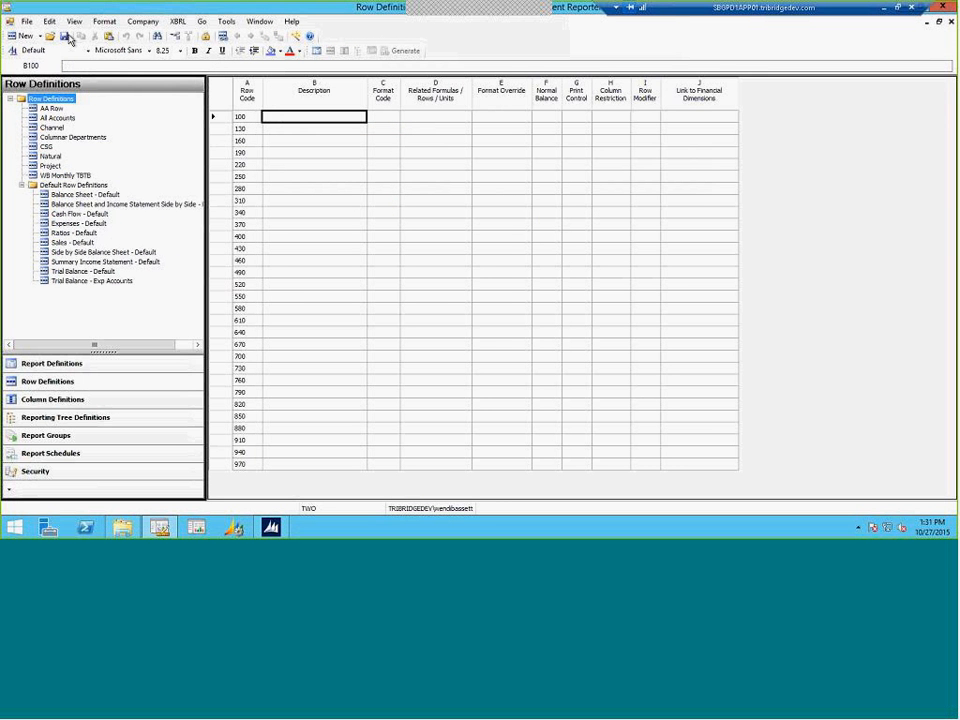
click(48, 21)
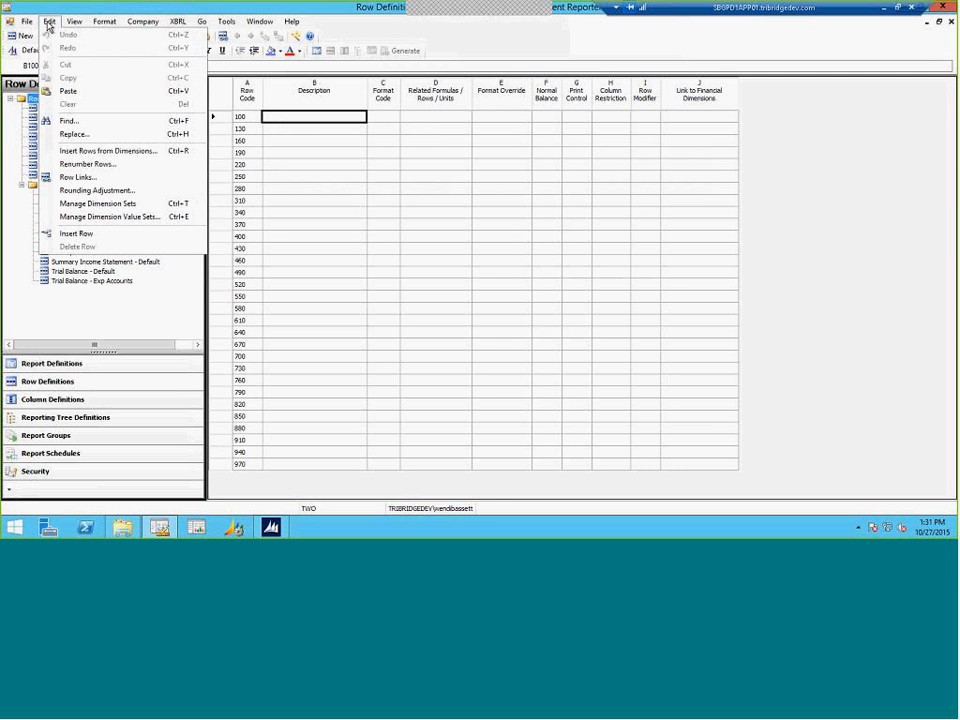
click(85, 151)
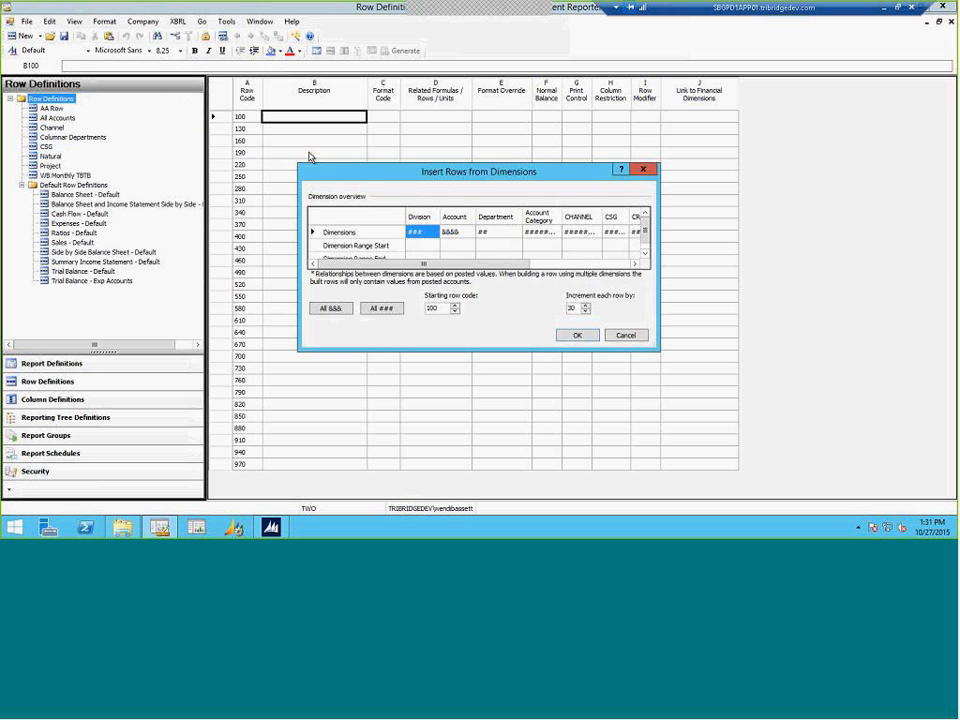
click(456, 245)
click(645, 252)
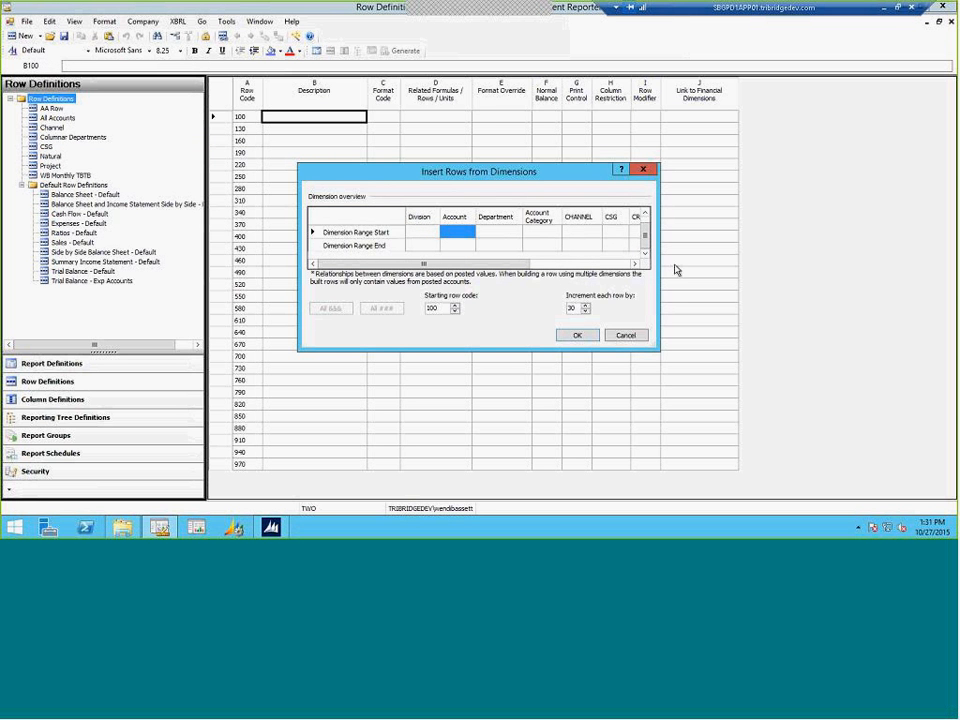
click(645, 213)
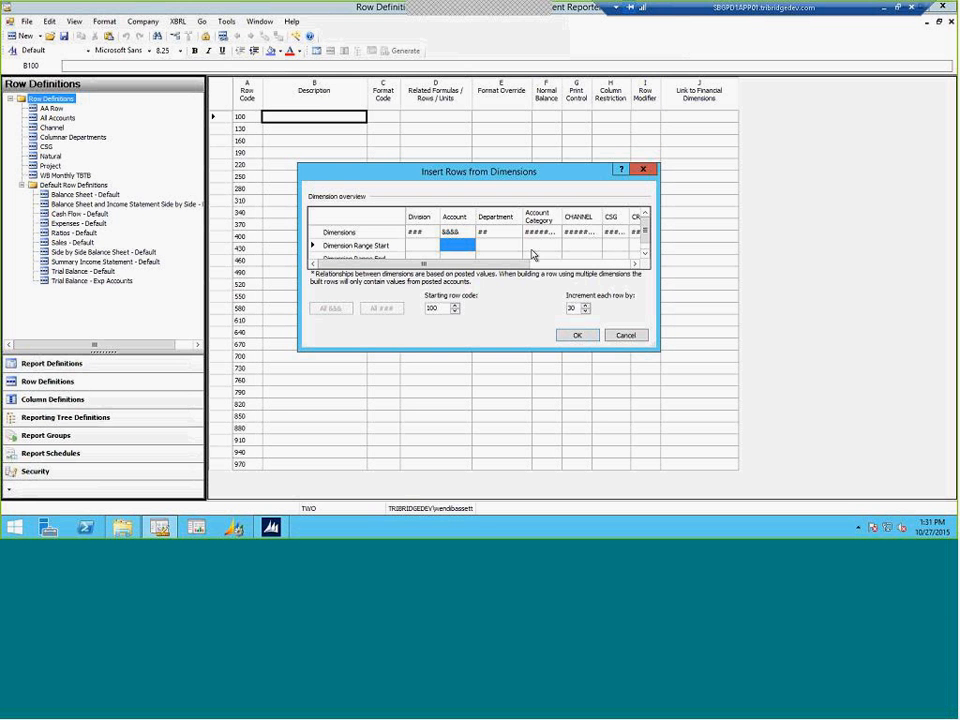
text(4000)
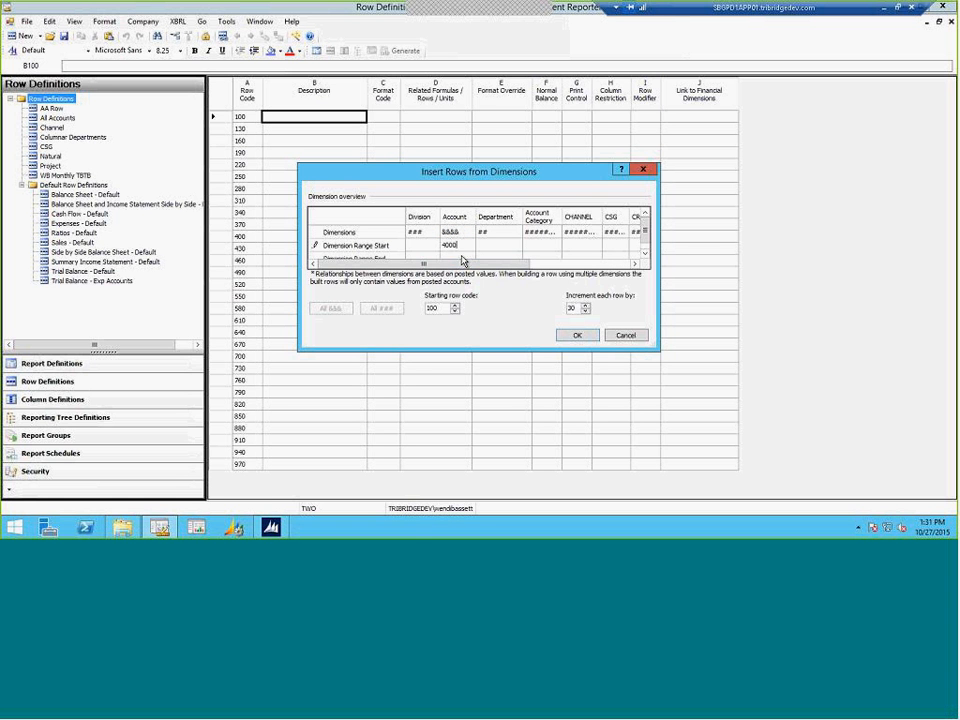
click(461, 259)
text(9999)
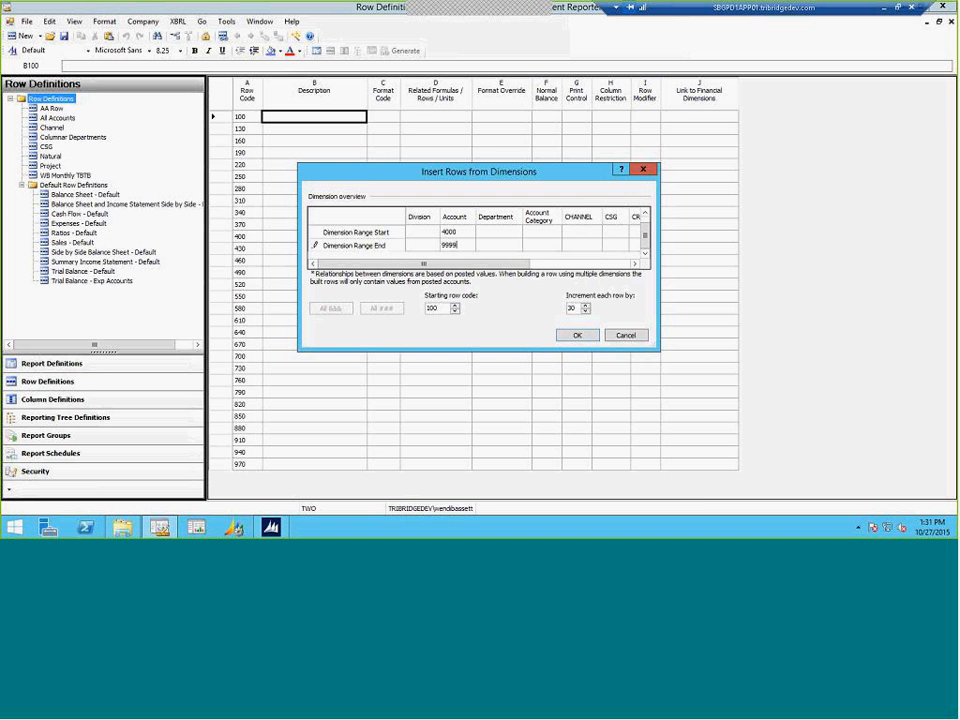
click(576, 335)
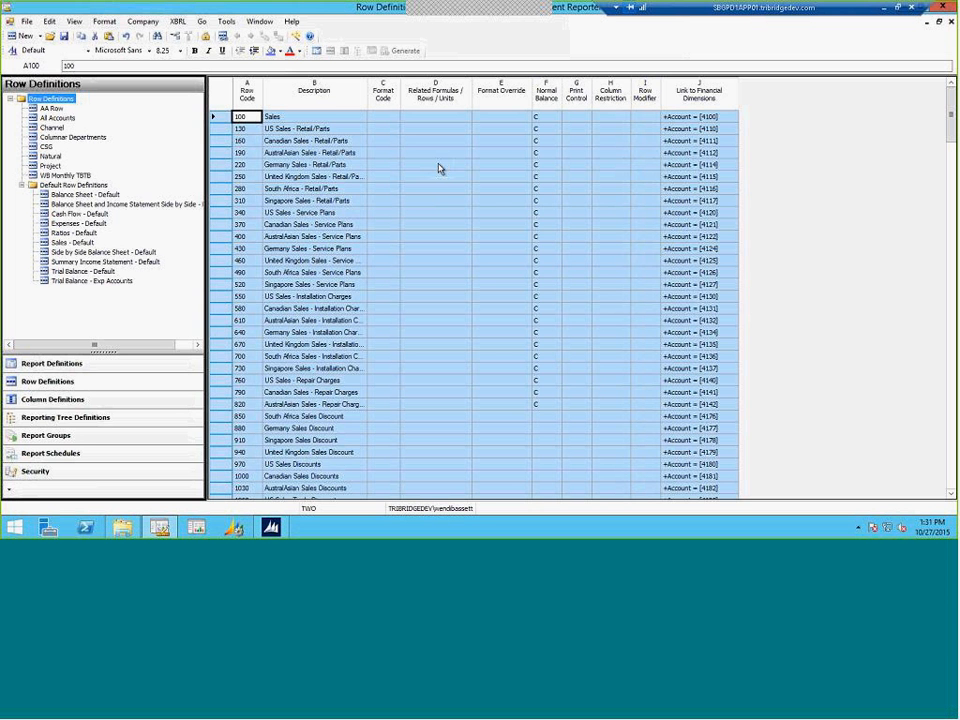
Step: Review the rows inserted for the limited account range, and close the row definition without saving changes
click(438, 167)
scroll(438, 167, down, 4)
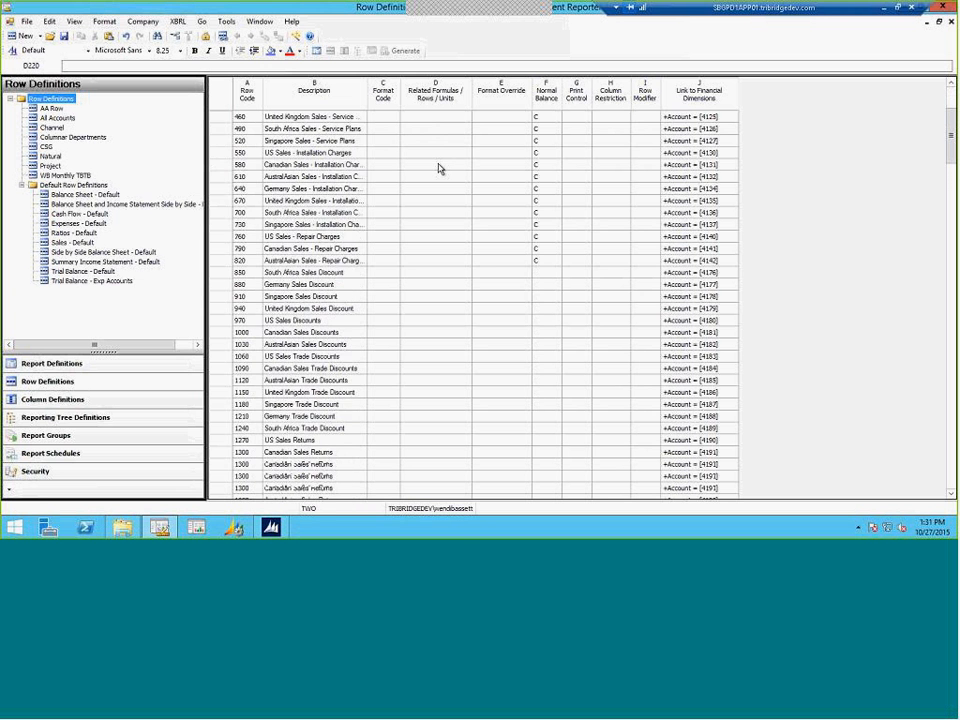
scroll(438, 167, up, 4)
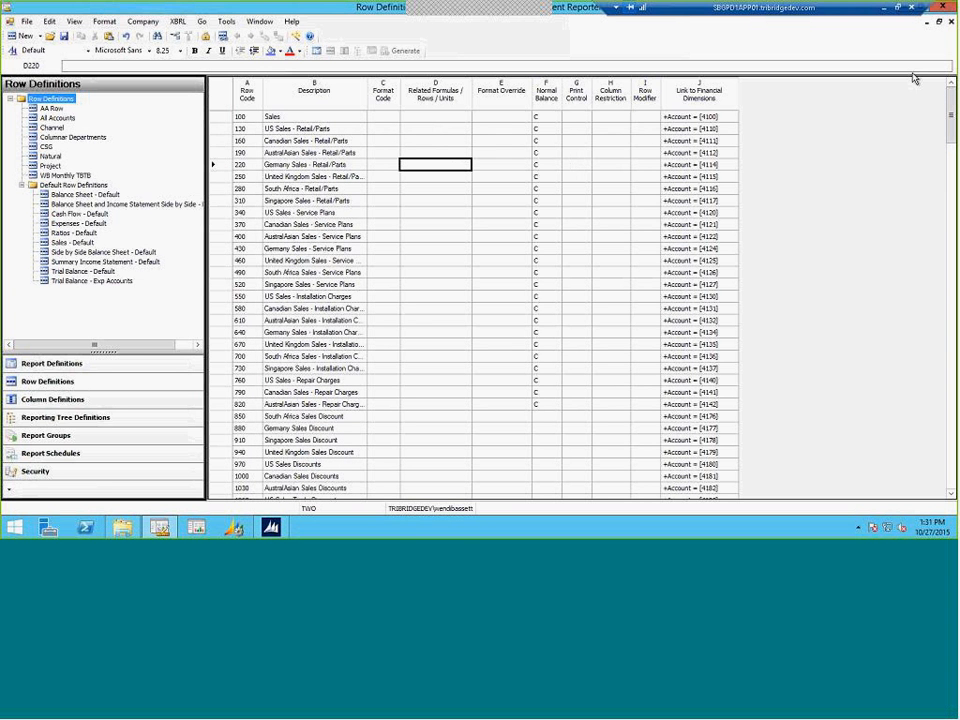
click(949, 23)
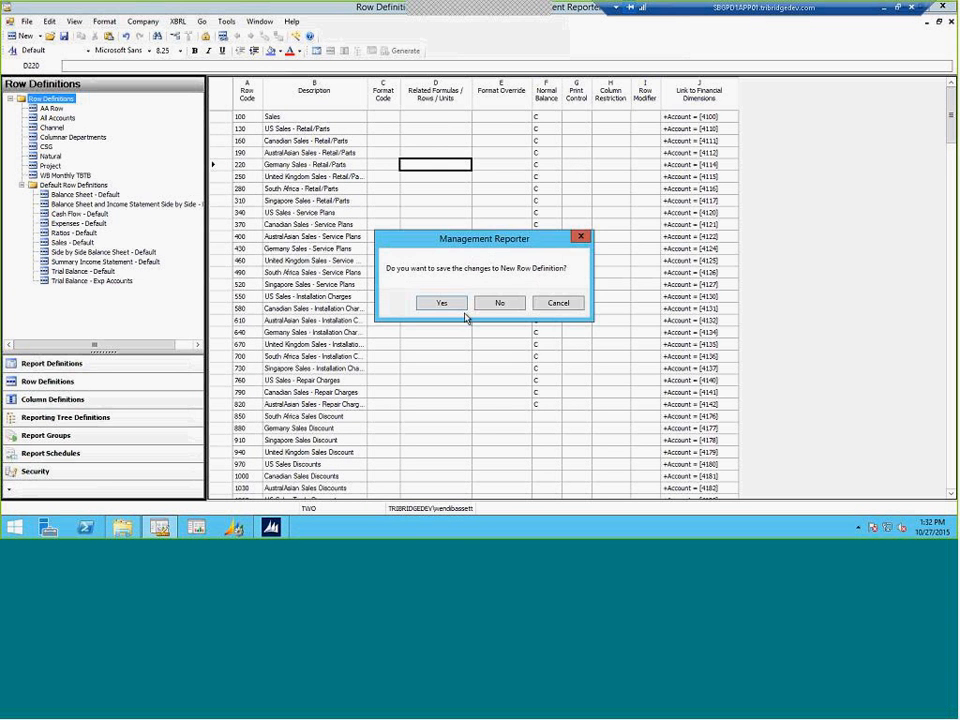
click(497, 303)
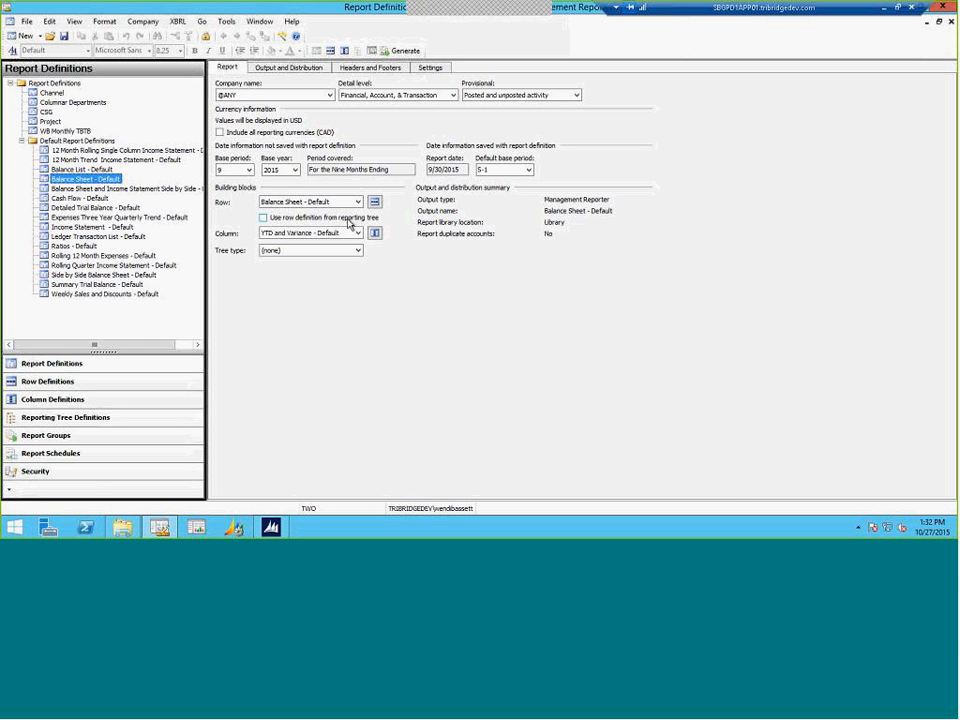
Step: Open the Balance Sheet - Default row definition from the report and hide the navigation pane
click(374, 201)
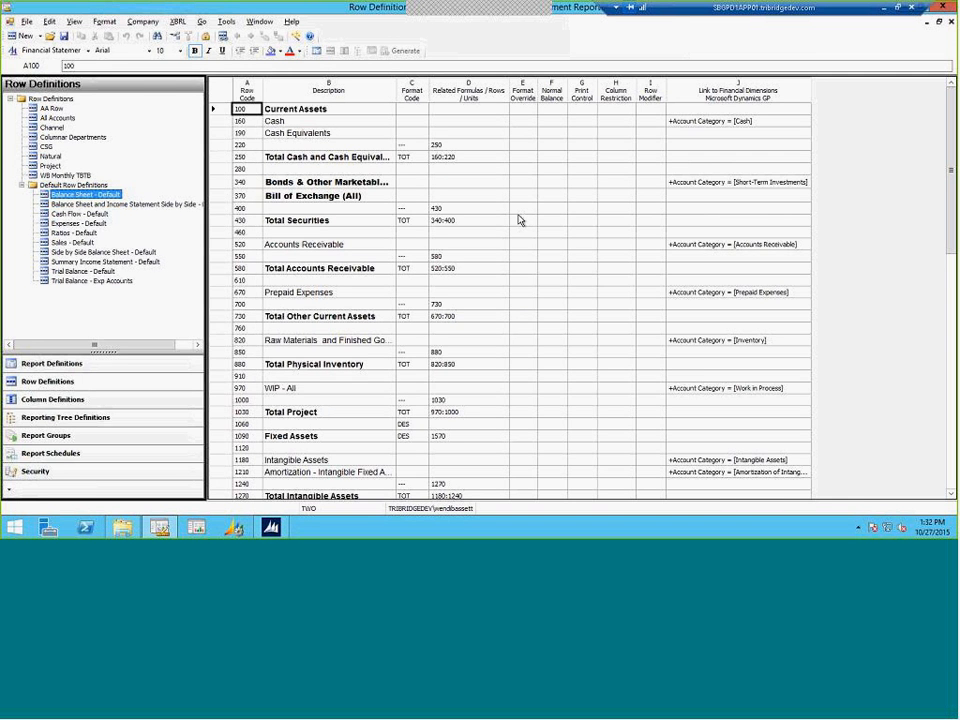
key(F11)
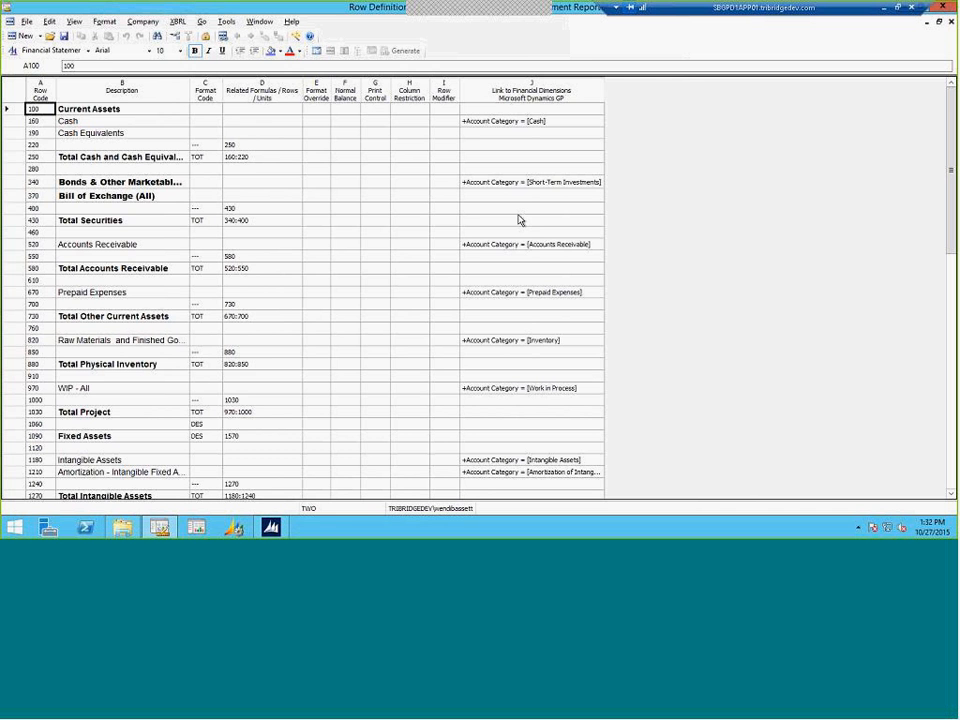
key(alt+f)
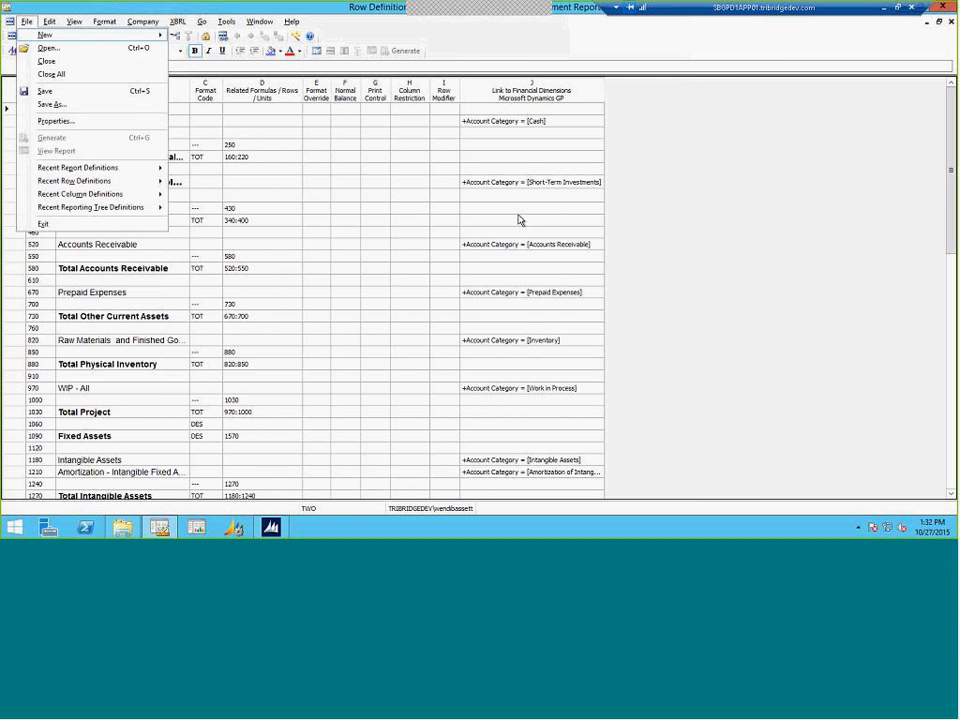
key(alt+Tab)
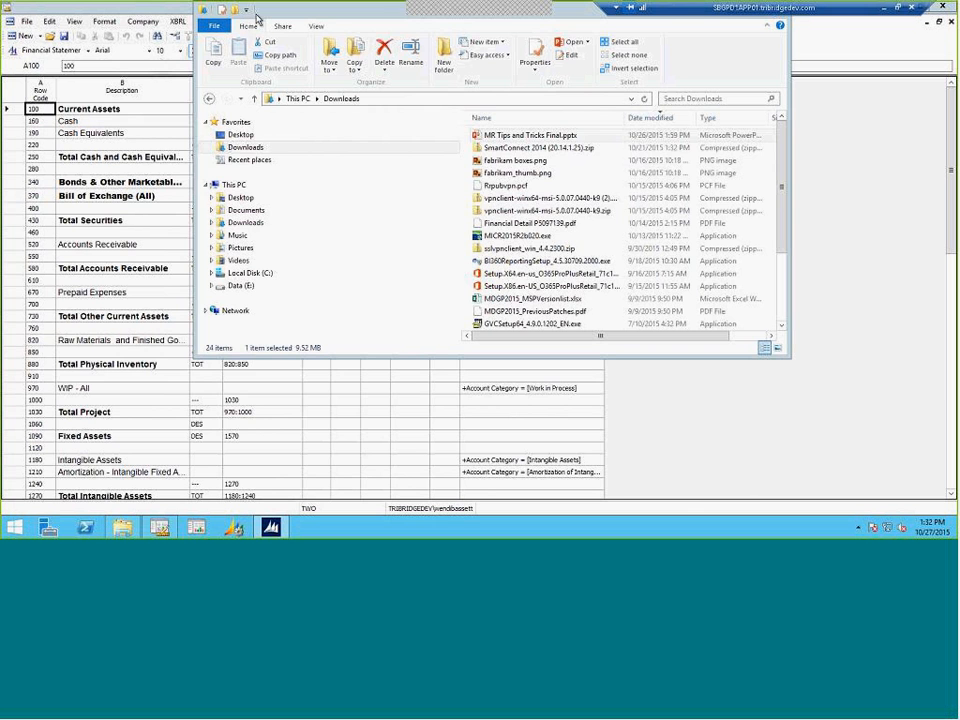
drag(212, 8, 187, 129)
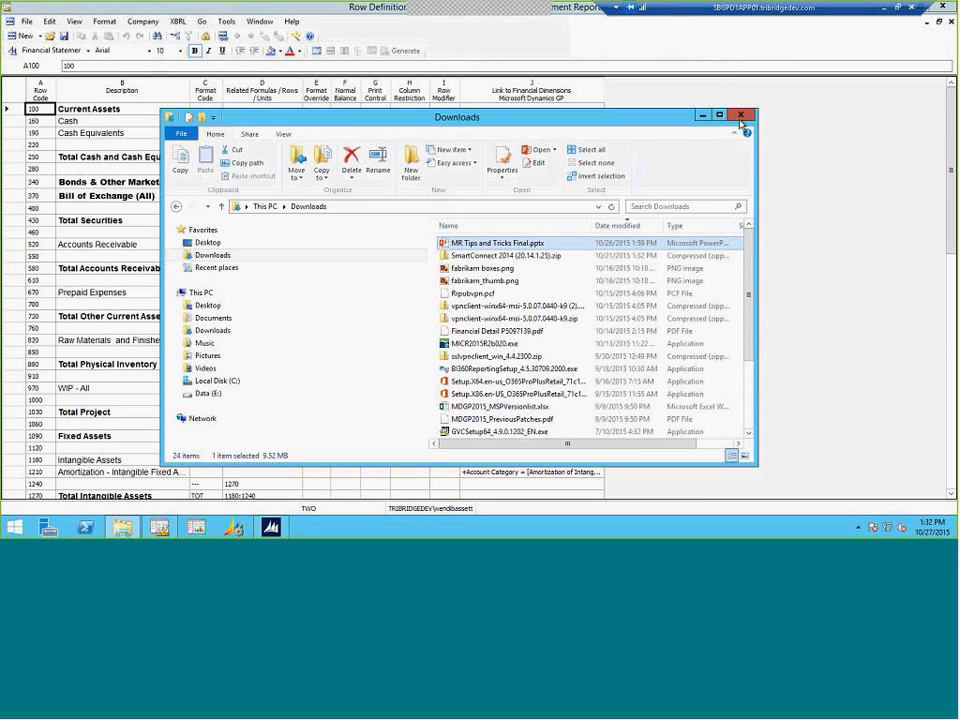
click(742, 116)
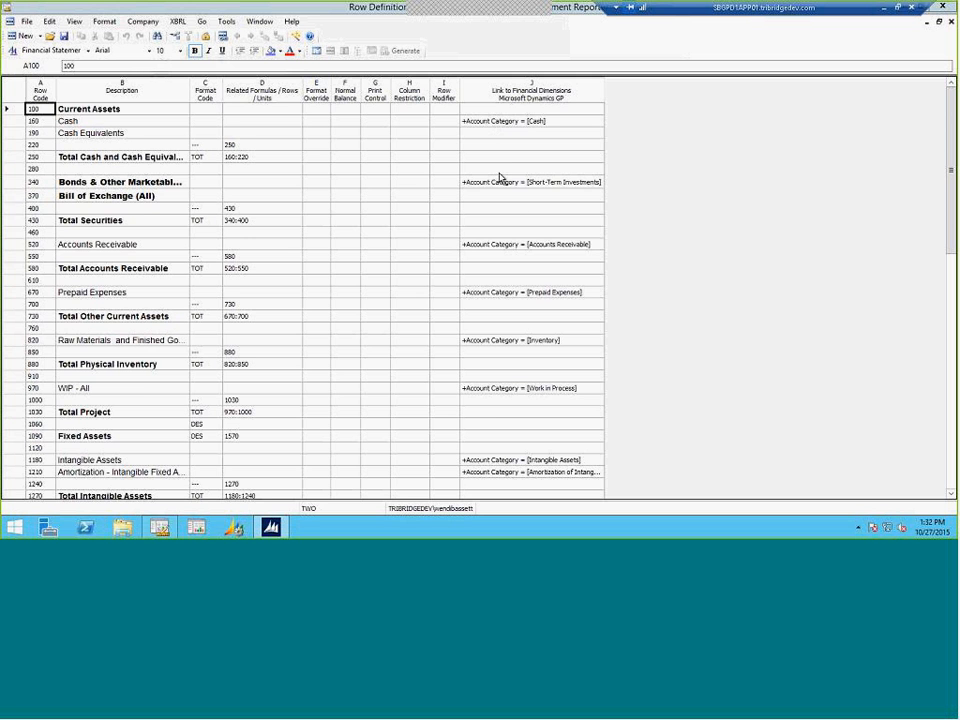
Step: Check the find and replace options for the financial dimension link of the Cash row, and close them without replacing anything
click(578, 122)
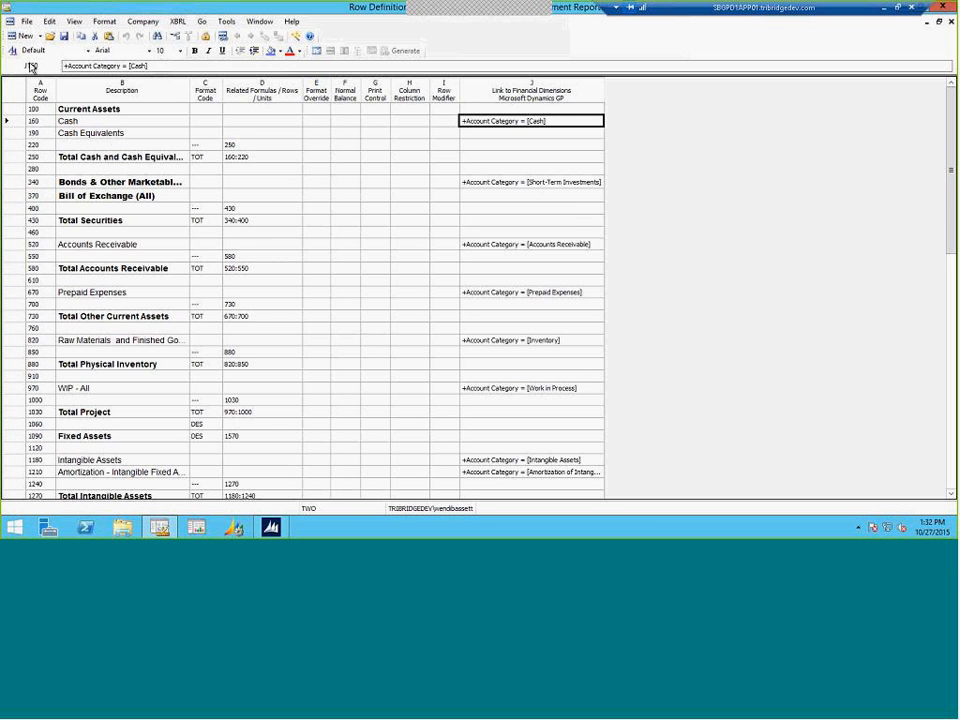
click(48, 22)
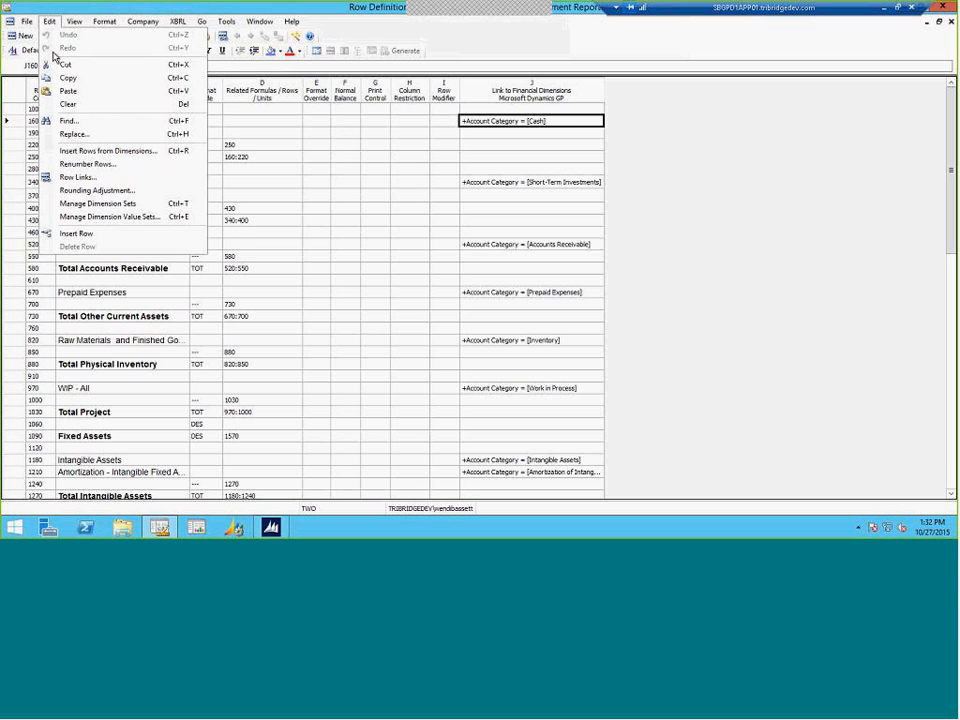
click(74, 134)
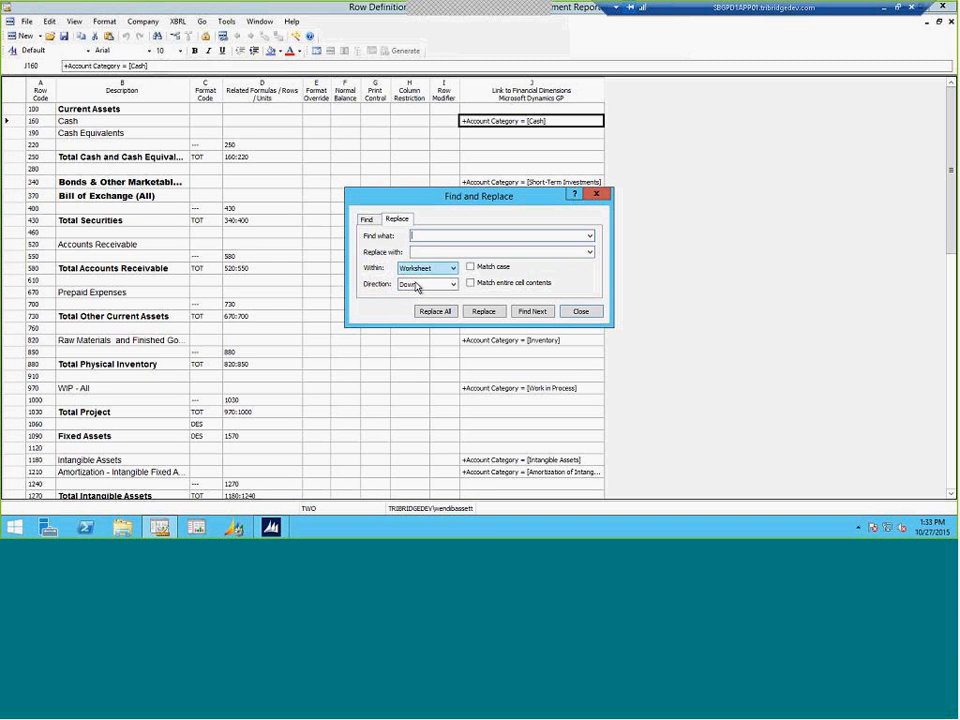
click(581, 312)
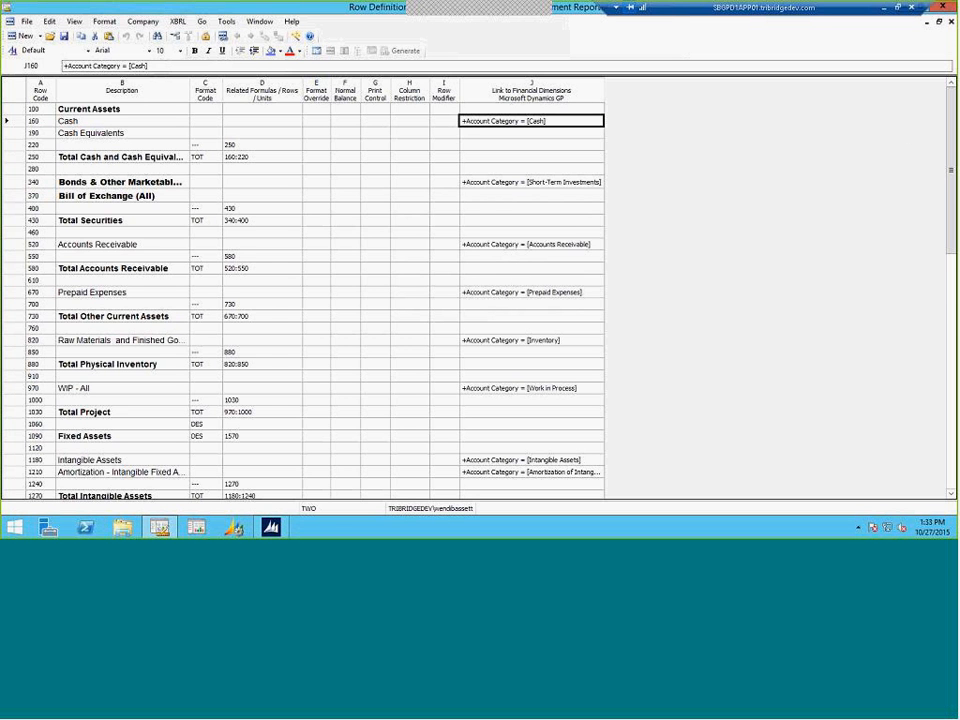
Step: Leave the balance sheet without saving, and open the Summary Income Statement row definition from the Income Statement - Default report
click(951, 22)
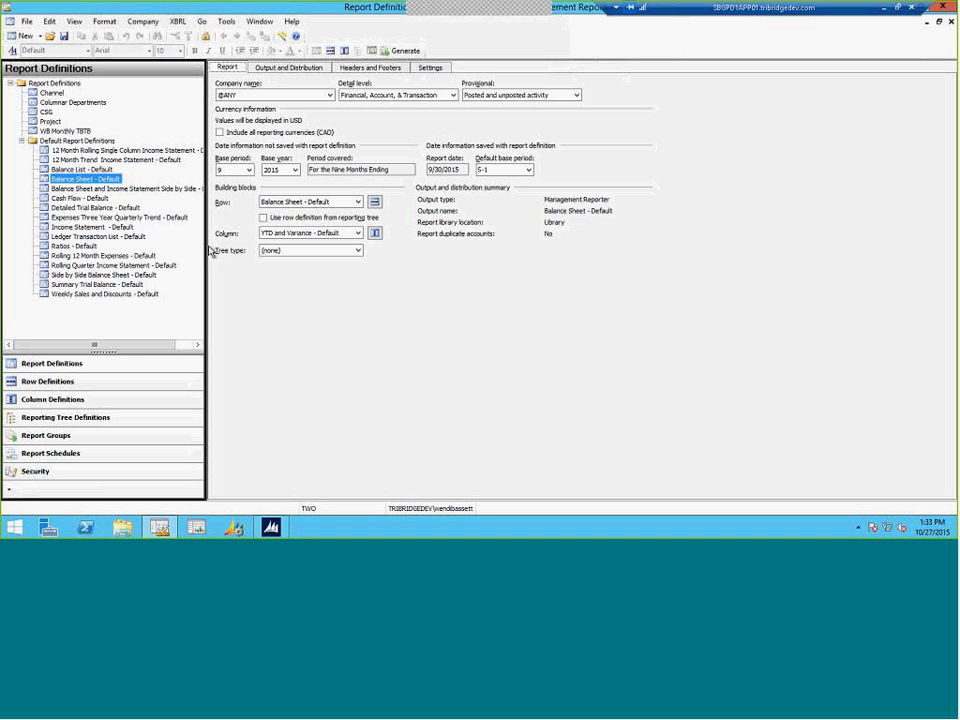
click(145, 228)
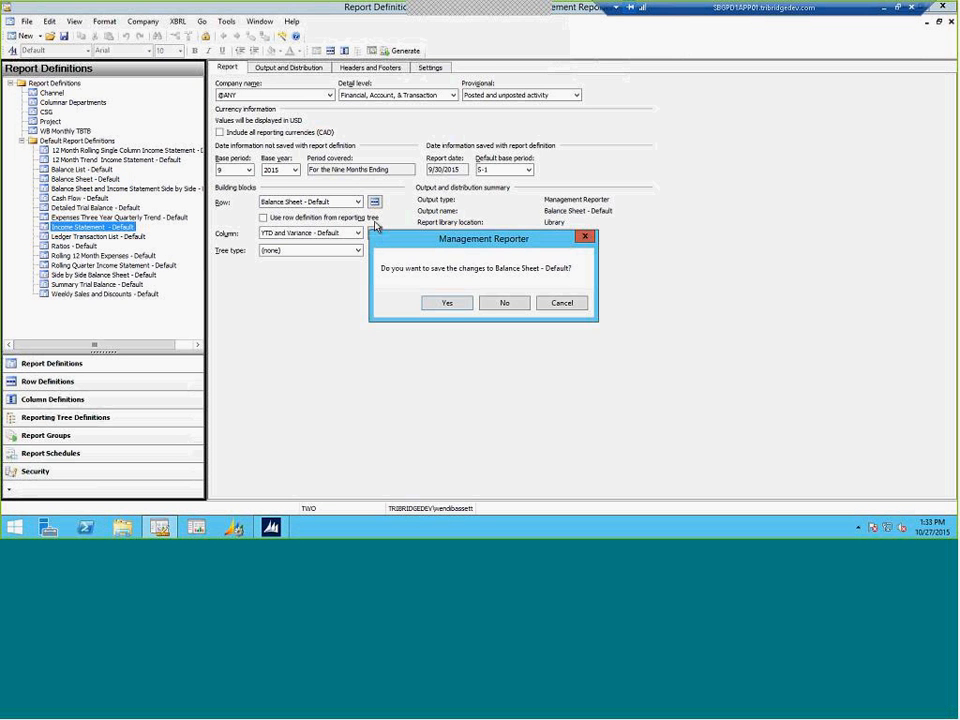
click(501, 300)
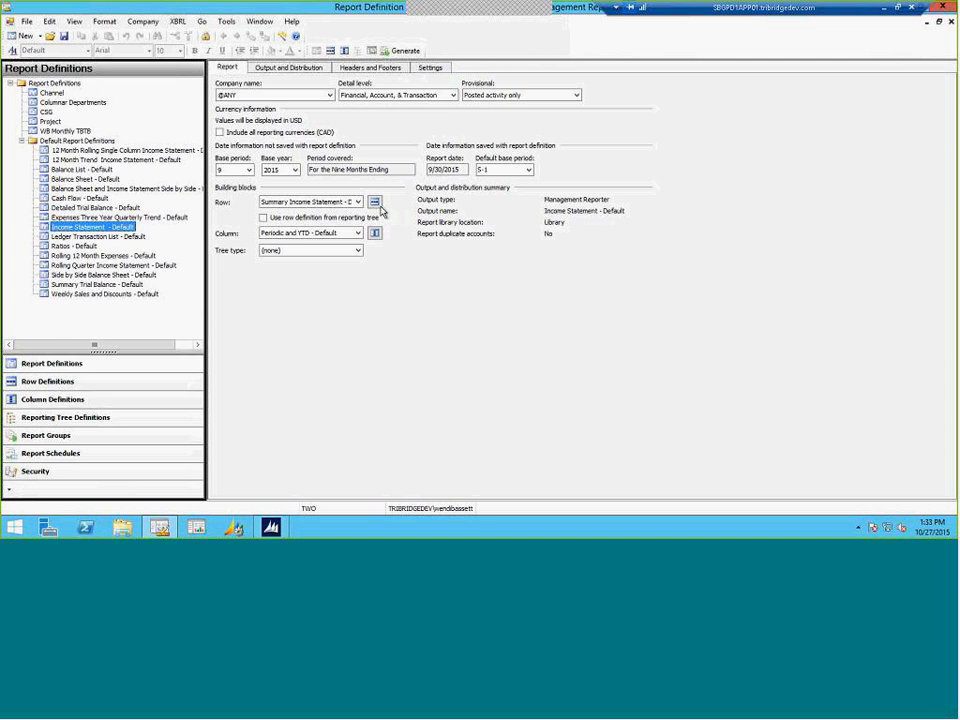
click(374, 201)
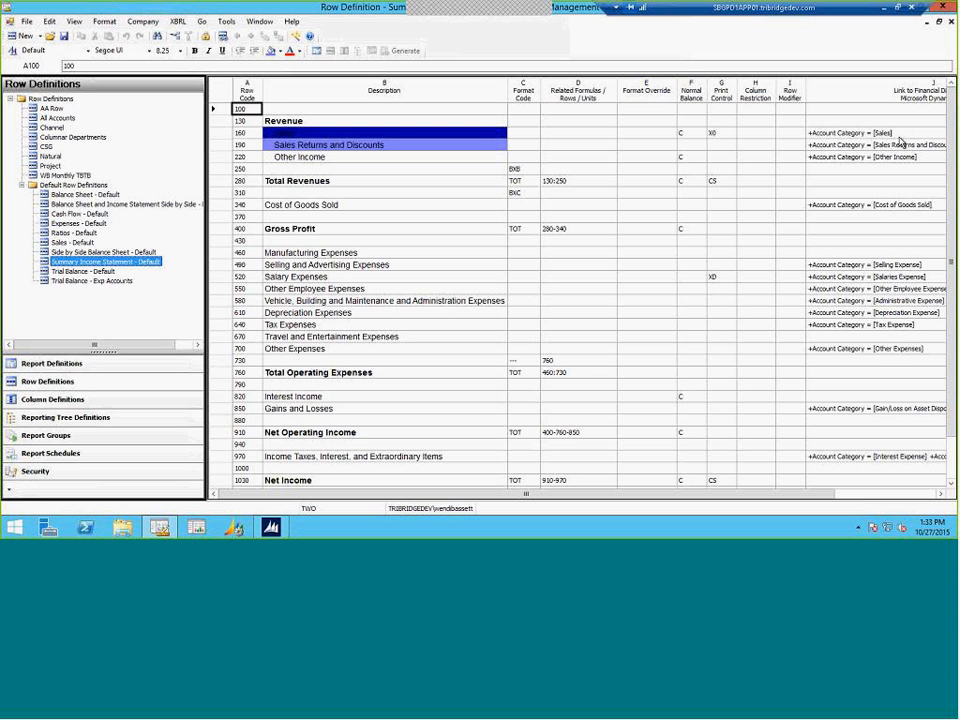
Step: Insert a row above row 250 in the revenue section and enter "acct" as its description
click(218, 170)
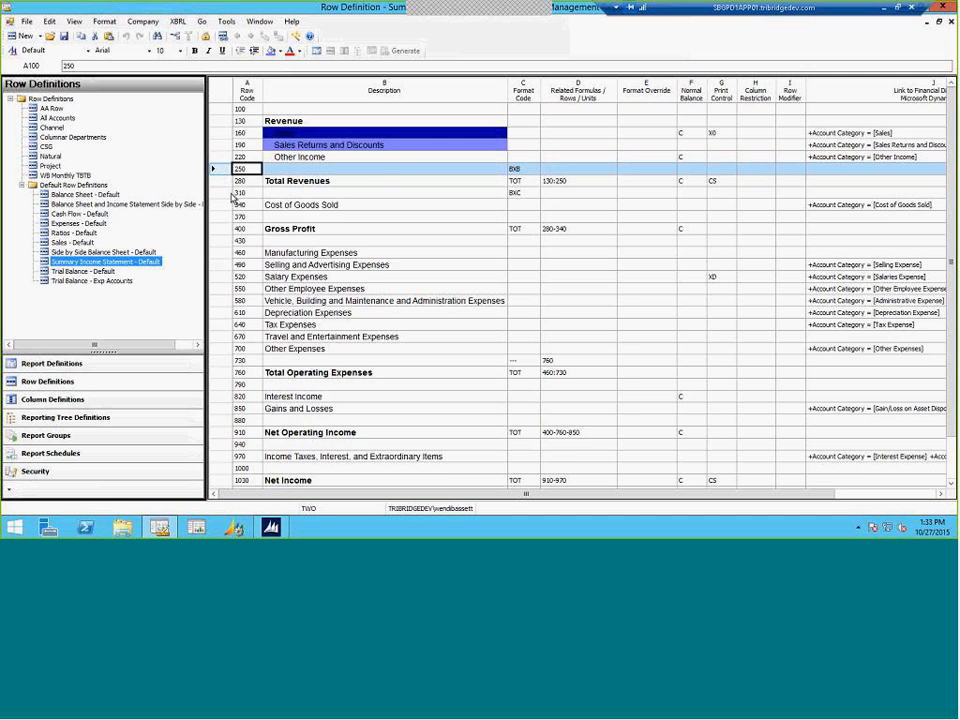
right_click(220, 174)
click(258, 283)
text(acct)
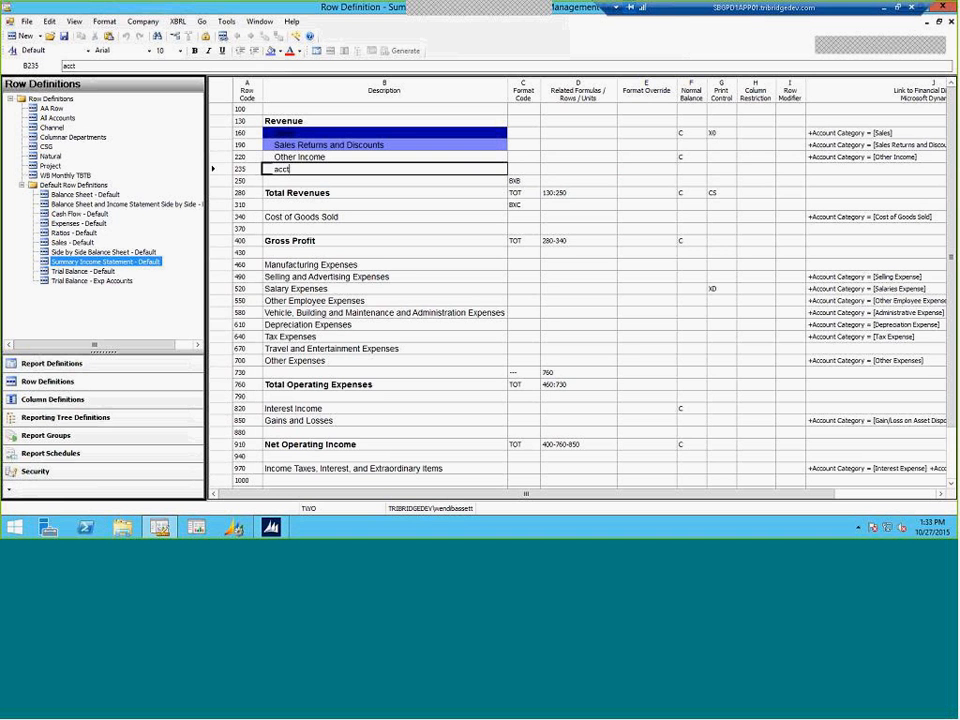
key(Tab)
click(307, 170)
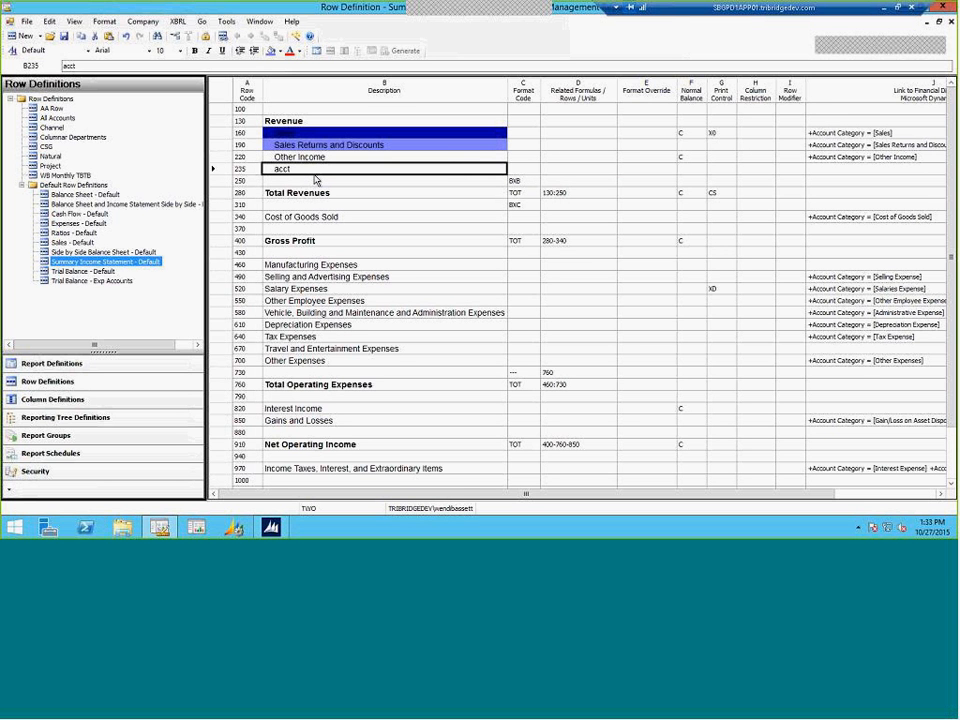
Step: Examine the dimension and account lookup options for the acct row's financial dimension link, and cancel without selecting an account
click(818, 172)
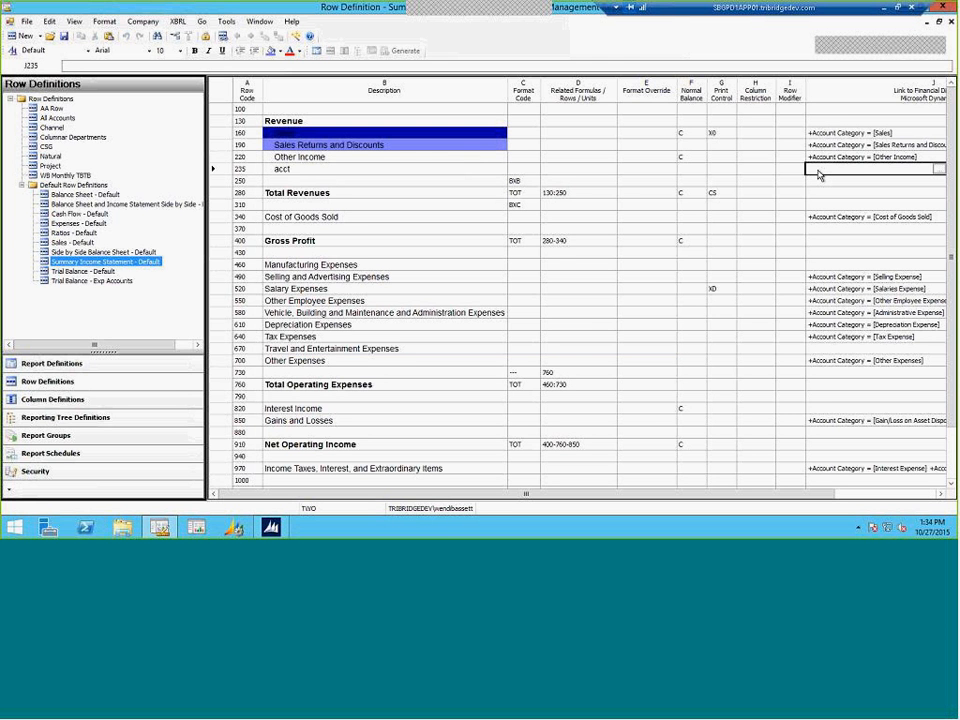
double_click(818, 173)
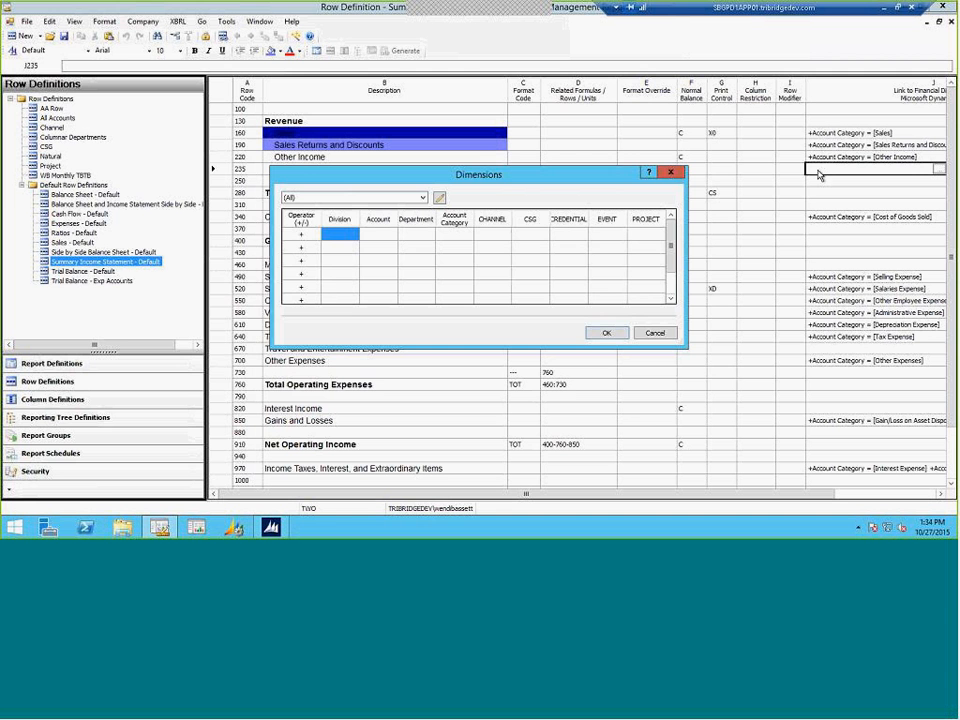
click(655, 333)
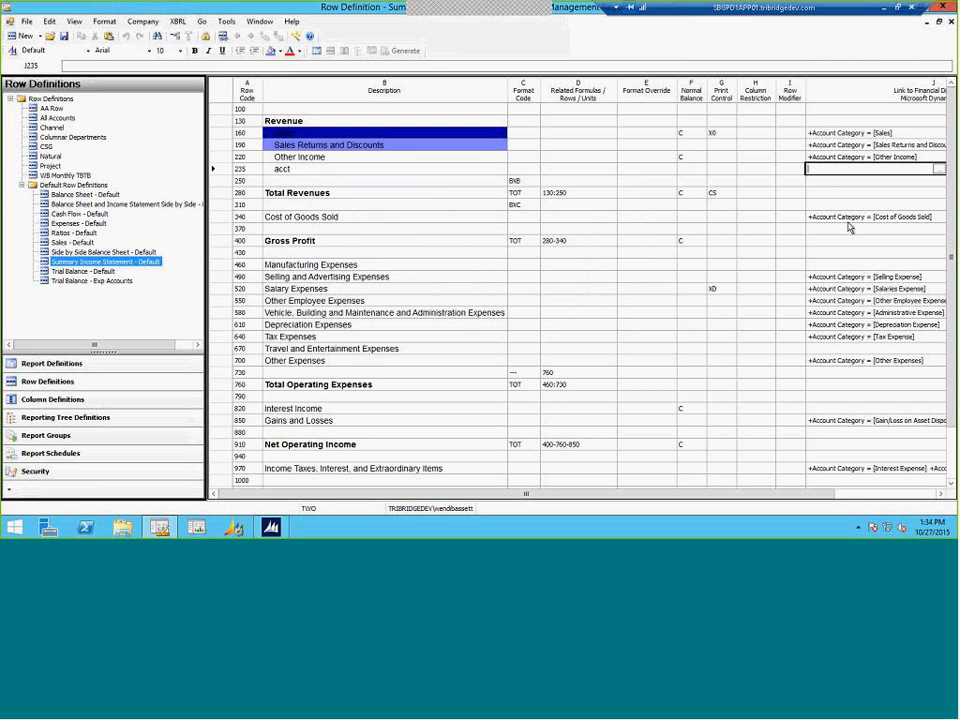
double_click(820, 170)
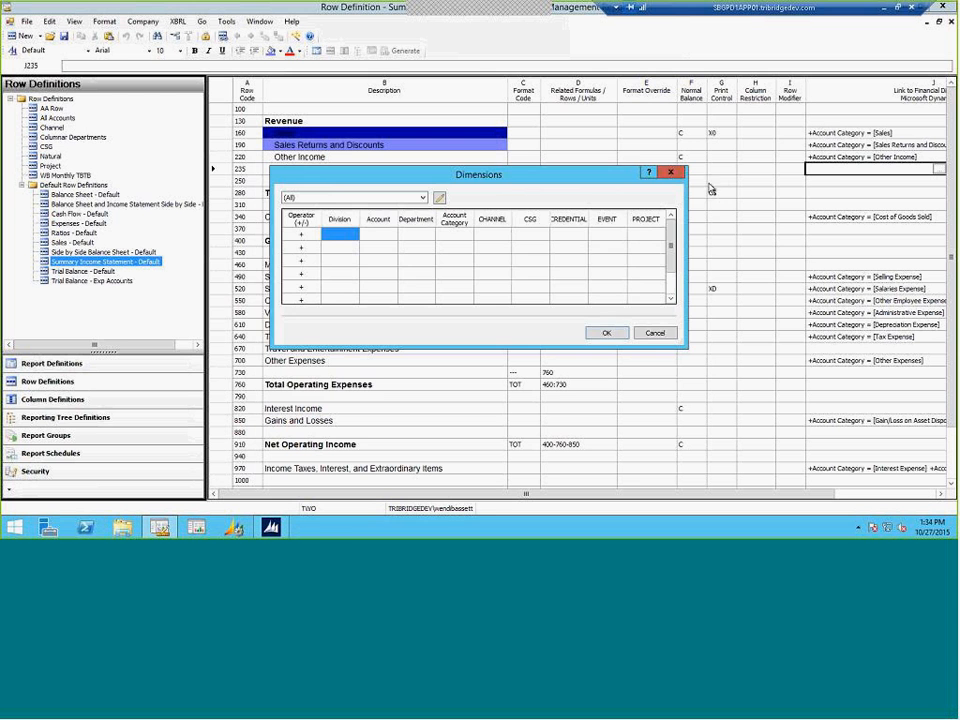
key(Escape)
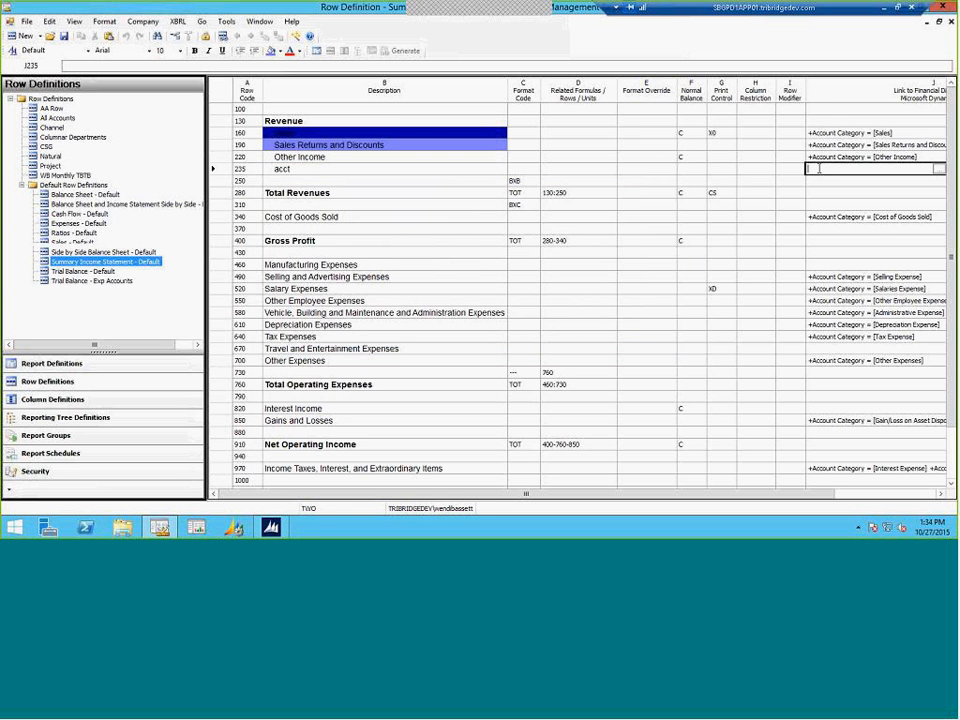
double_click(818, 169)
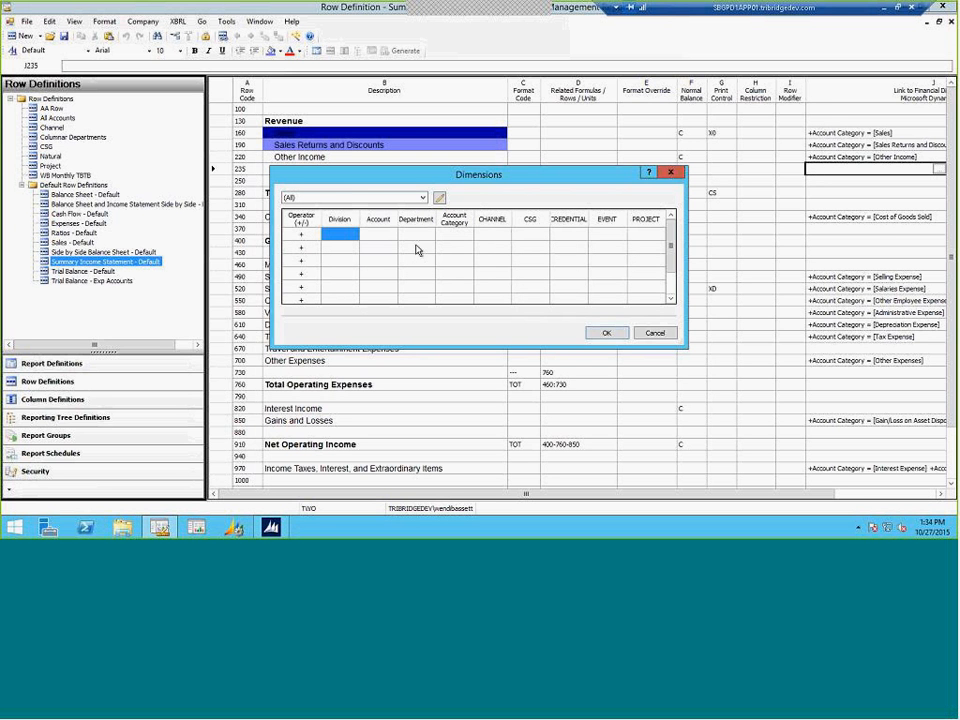
click(375, 236)
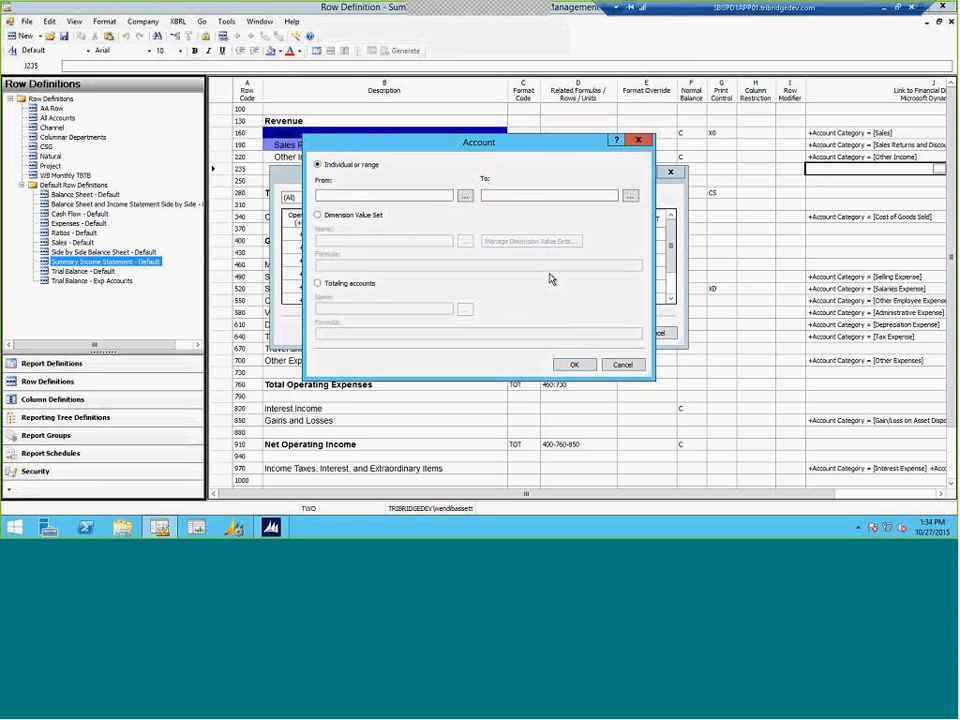
click(432, 197)
click(465, 196)
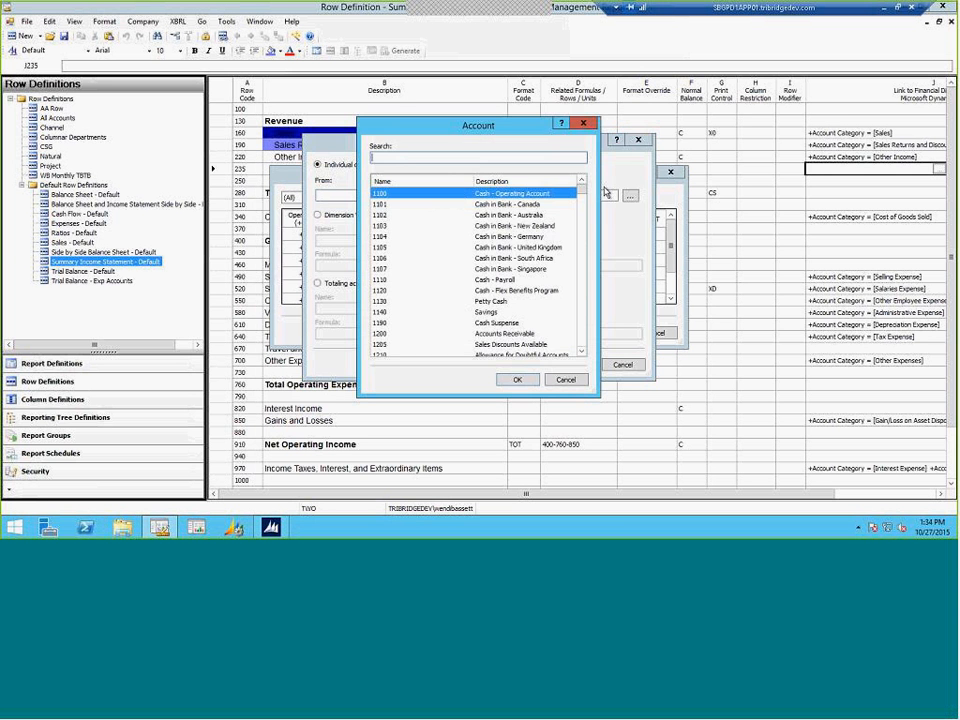
click(583, 123)
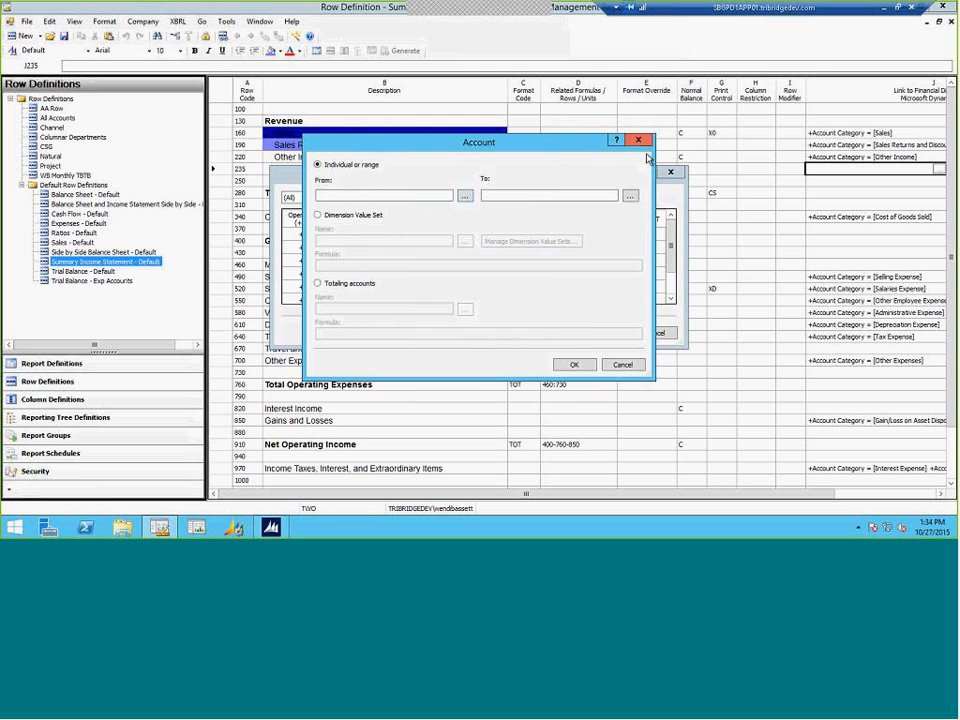
click(638, 139)
click(672, 174)
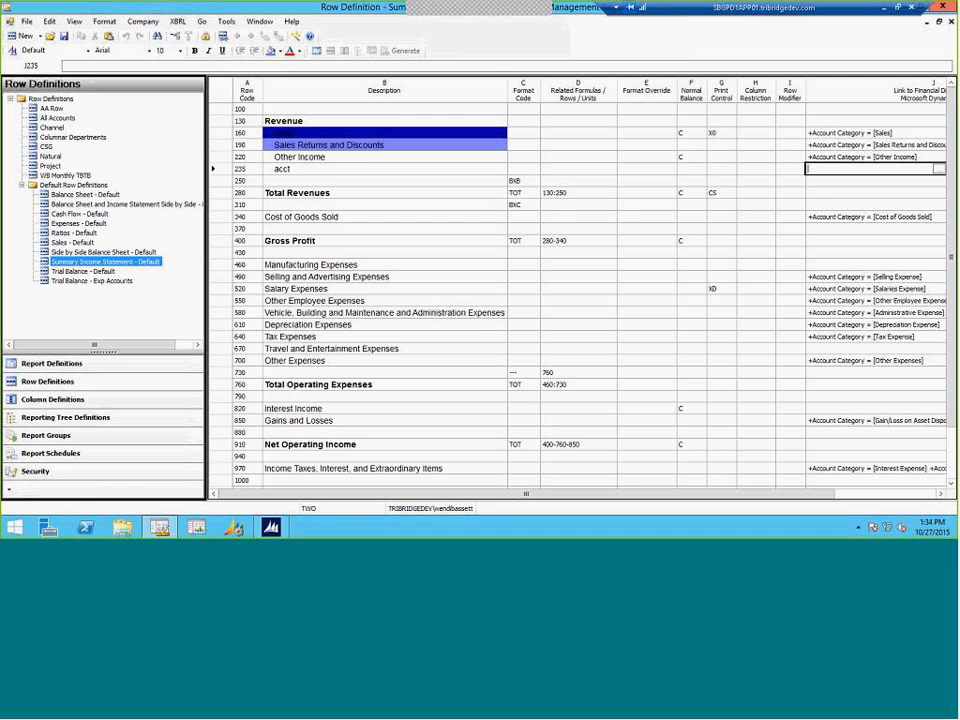
Step: Close the income statement row definition without saving, and open the Balance Sheet - Default report definition
click(951, 22)
click(529, 303)
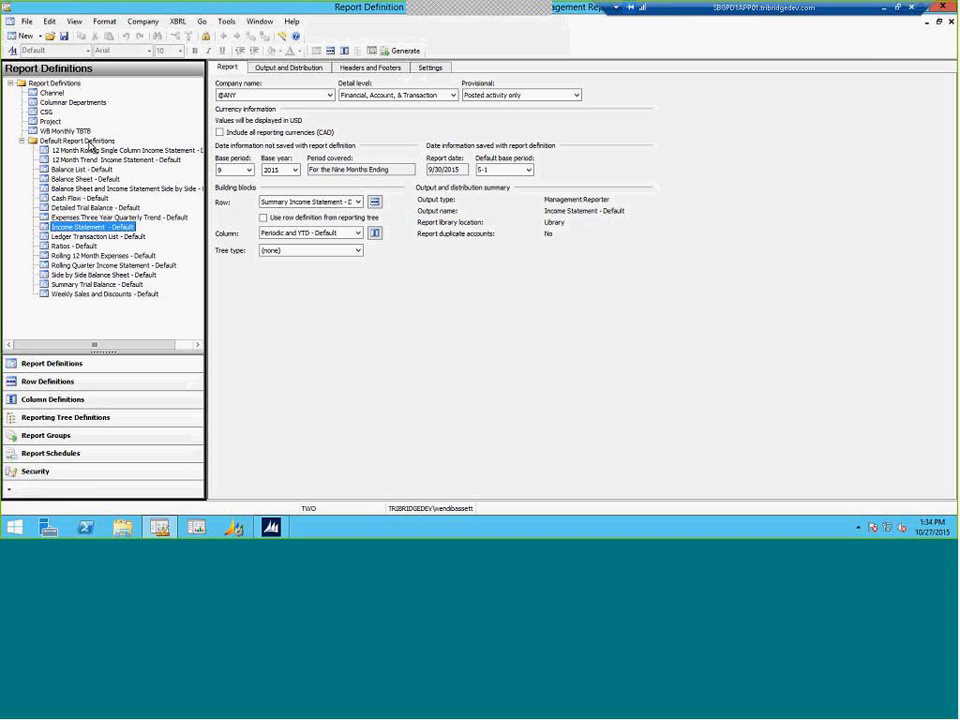
double_click(109, 179)
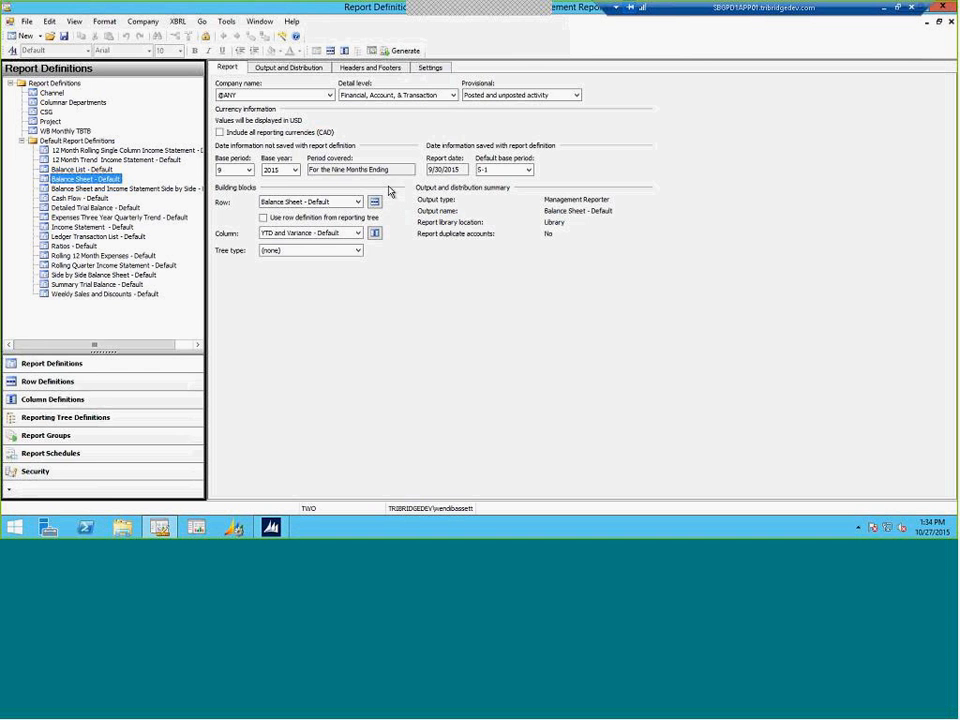
Step: Review the YTD and Variance - Default column definition used by the report, and close it
click(375, 234)
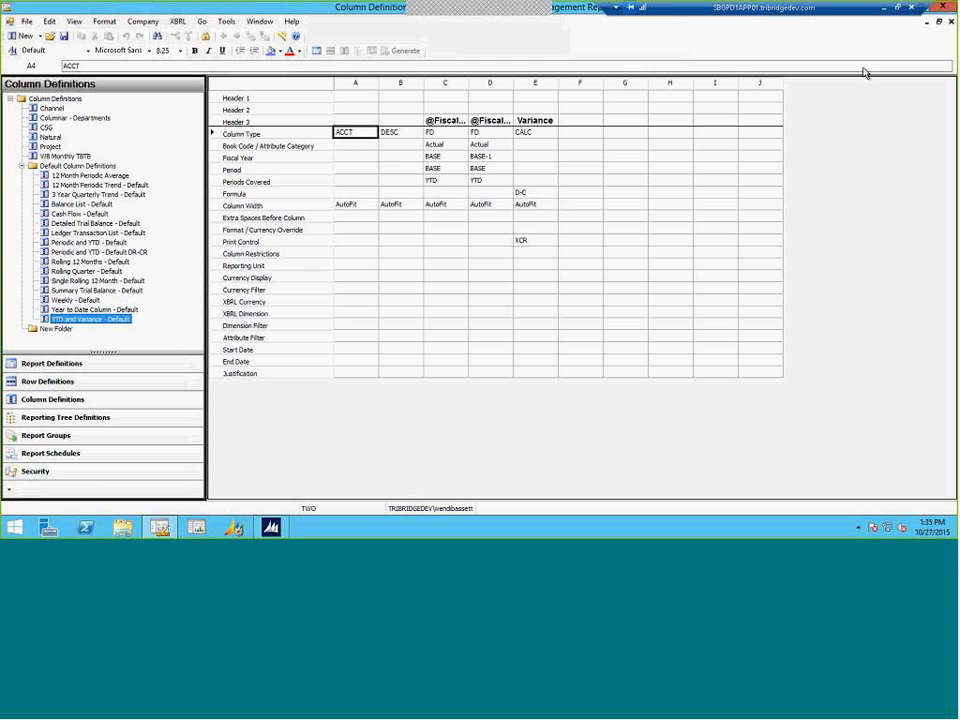
click(951, 22)
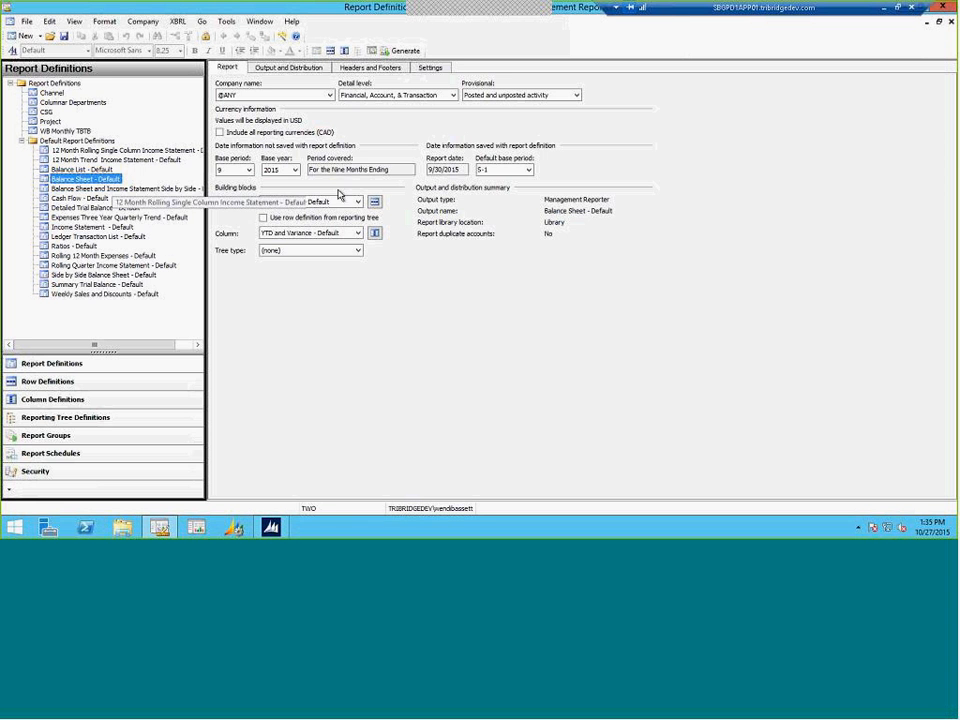
Step: Generate the Balance Sheet - Default report and drill down into Cash to examine its account details
click(420, 52)
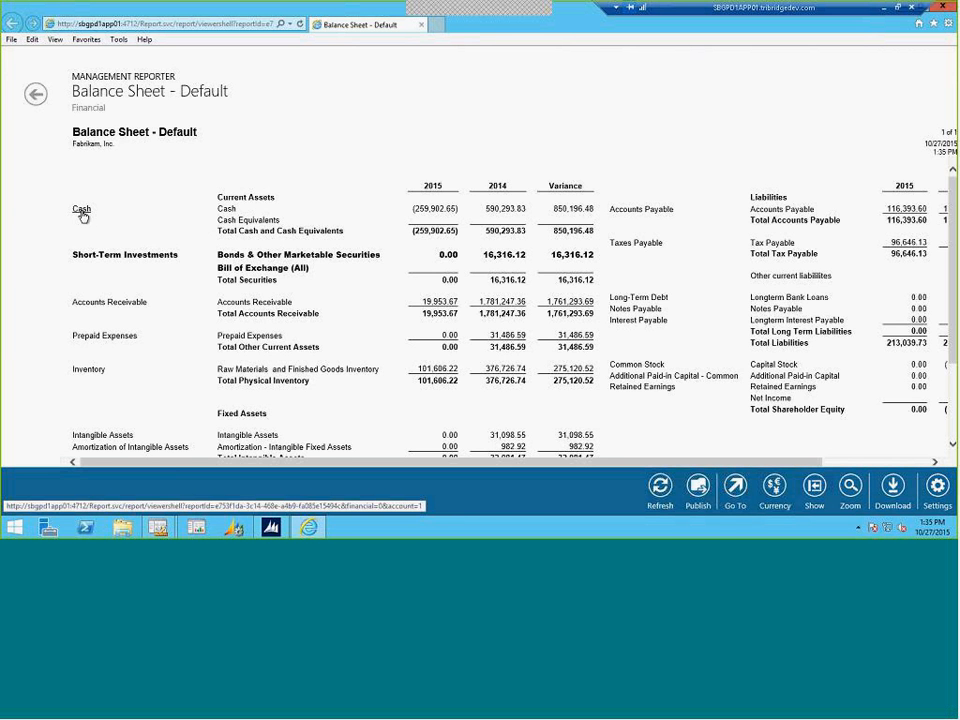
click(82, 210)
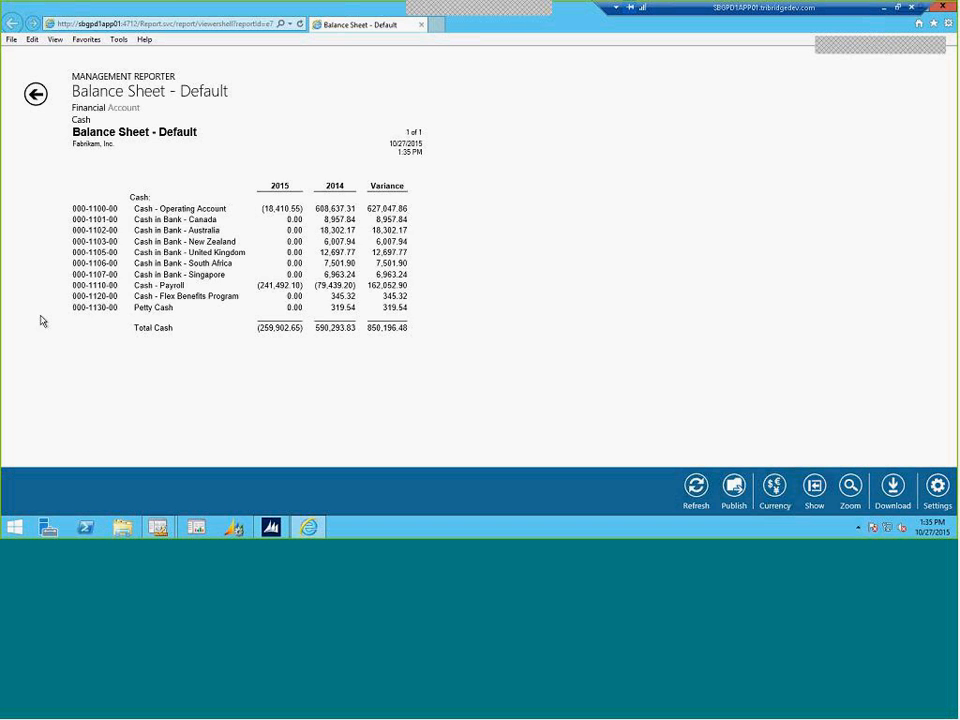
drag(40, 316, 84, 184)
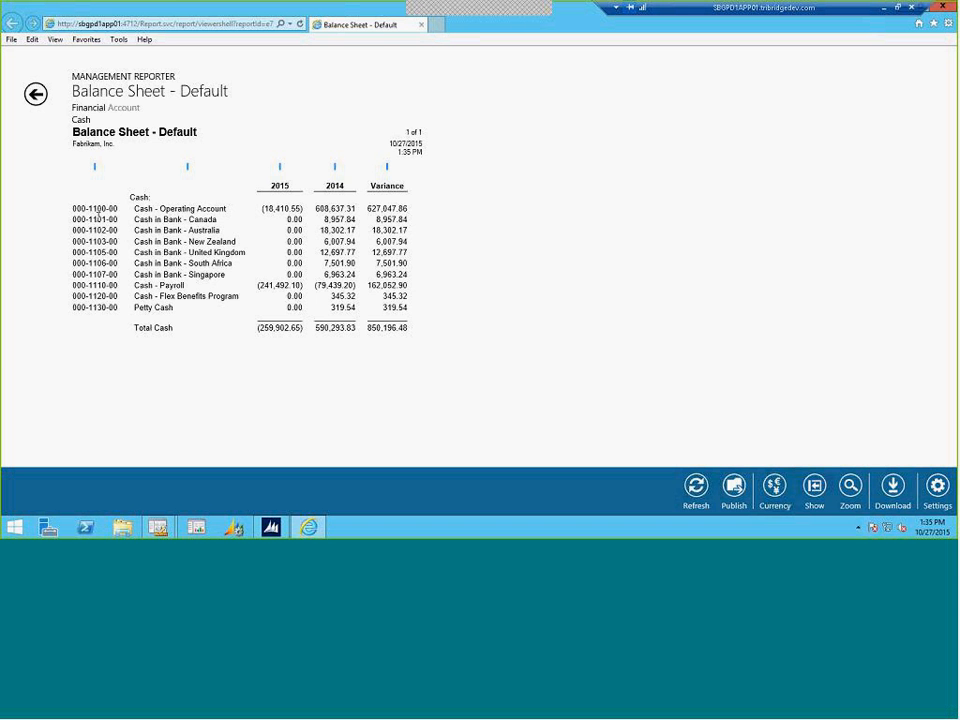
Step: Close the generated report and the report queue status, and open the Income Statement - Default report definition
click(944, 7)
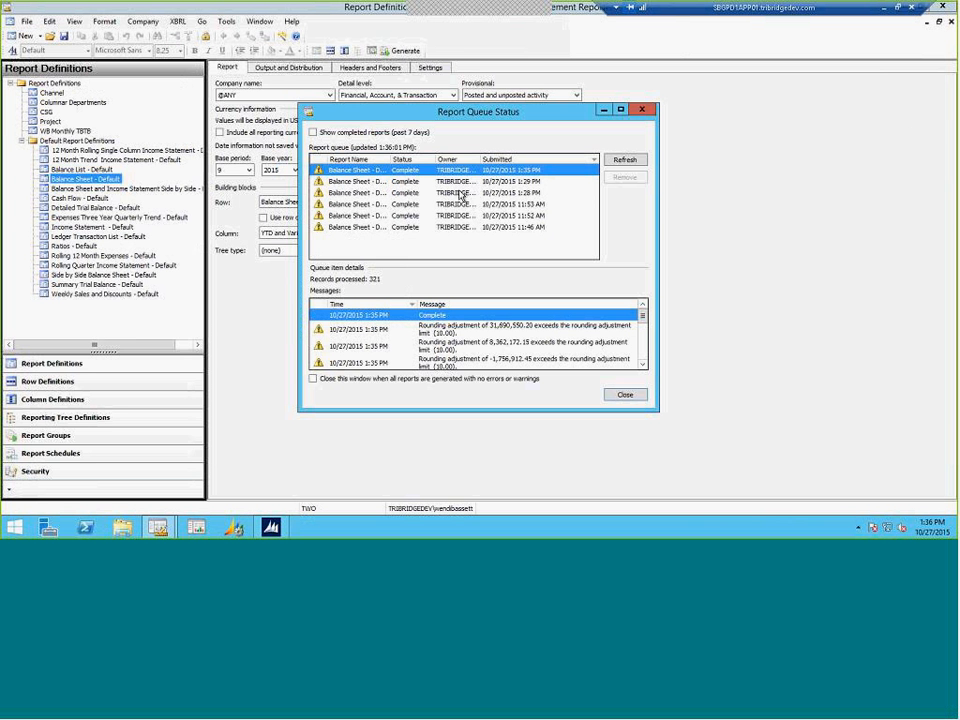
click(645, 110)
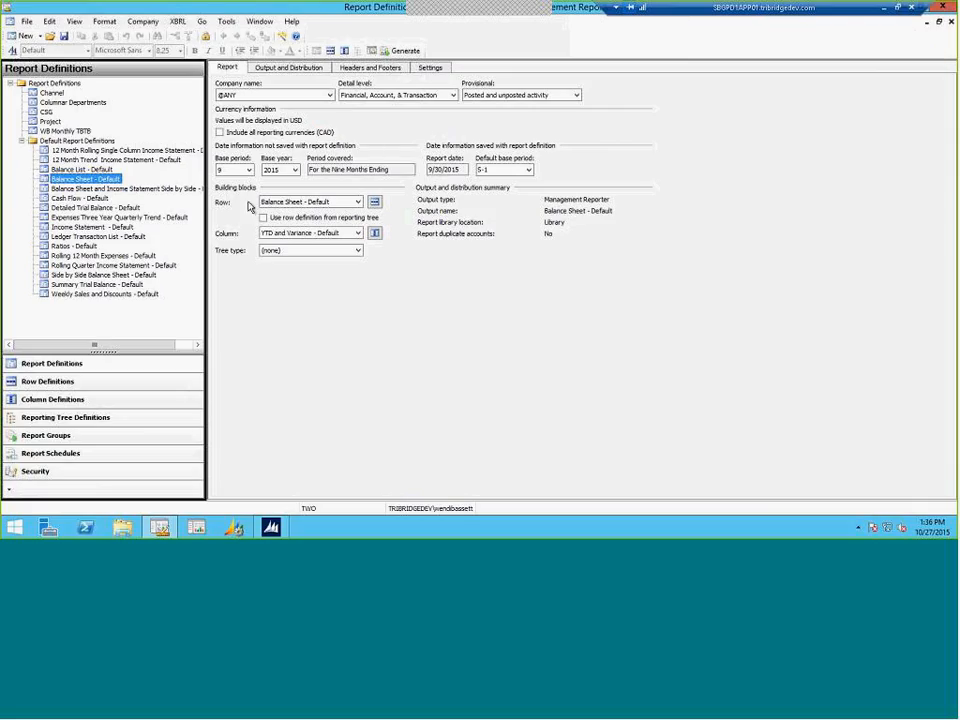
click(107, 228)
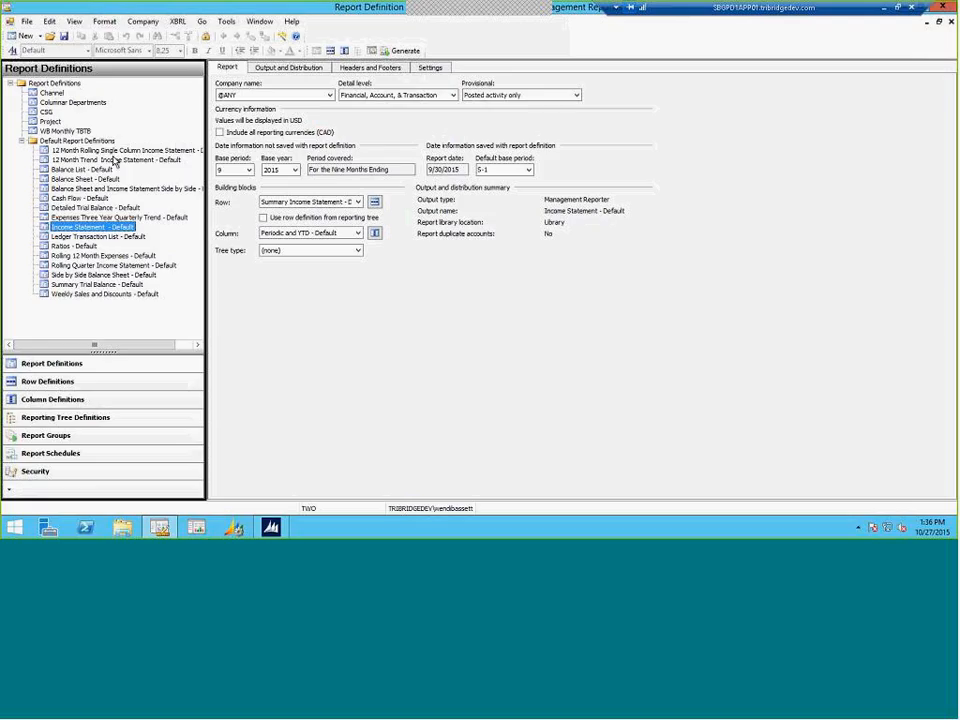
Step: Open the 12 Month Rolling Single Column Income Statement - Default report, review its Single Rolling 12 Month - Default column definition, and close the column definition
click(117, 151)
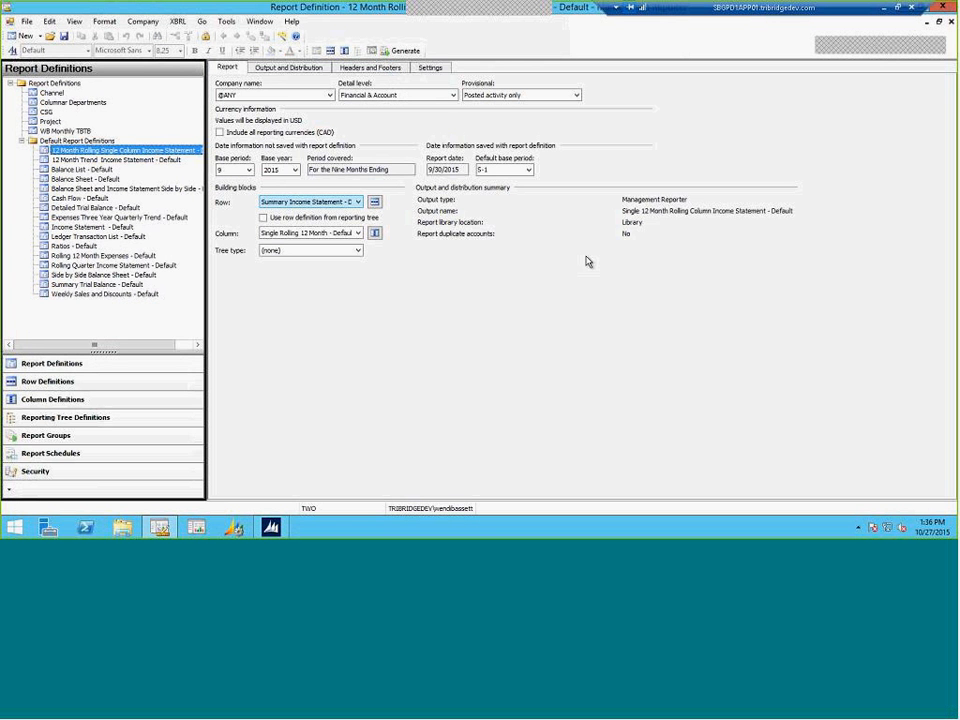
click(375, 233)
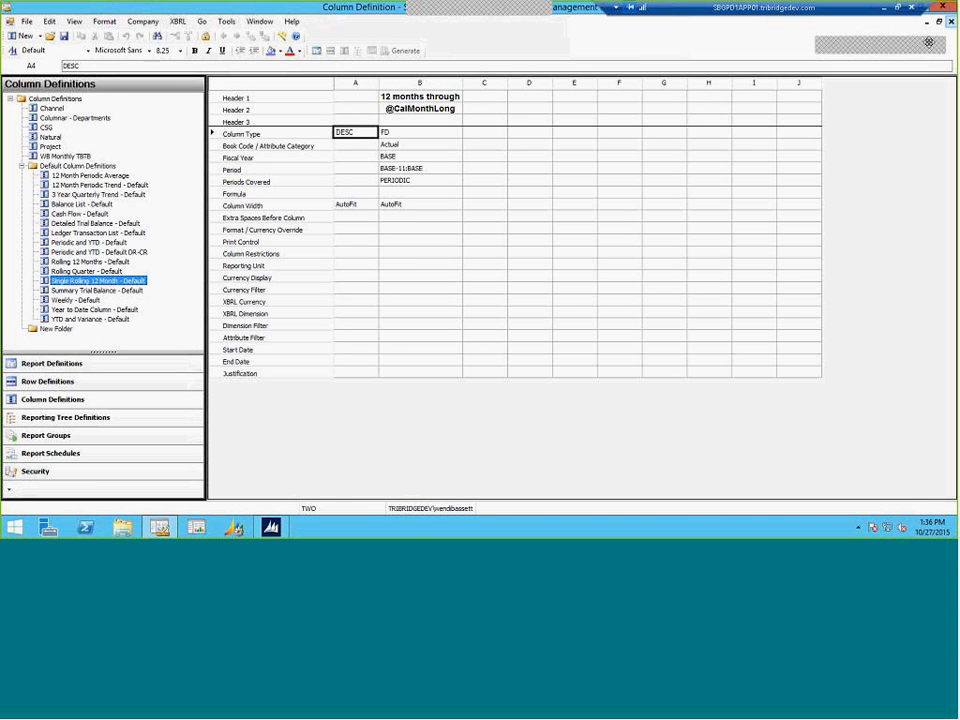
click(951, 22)
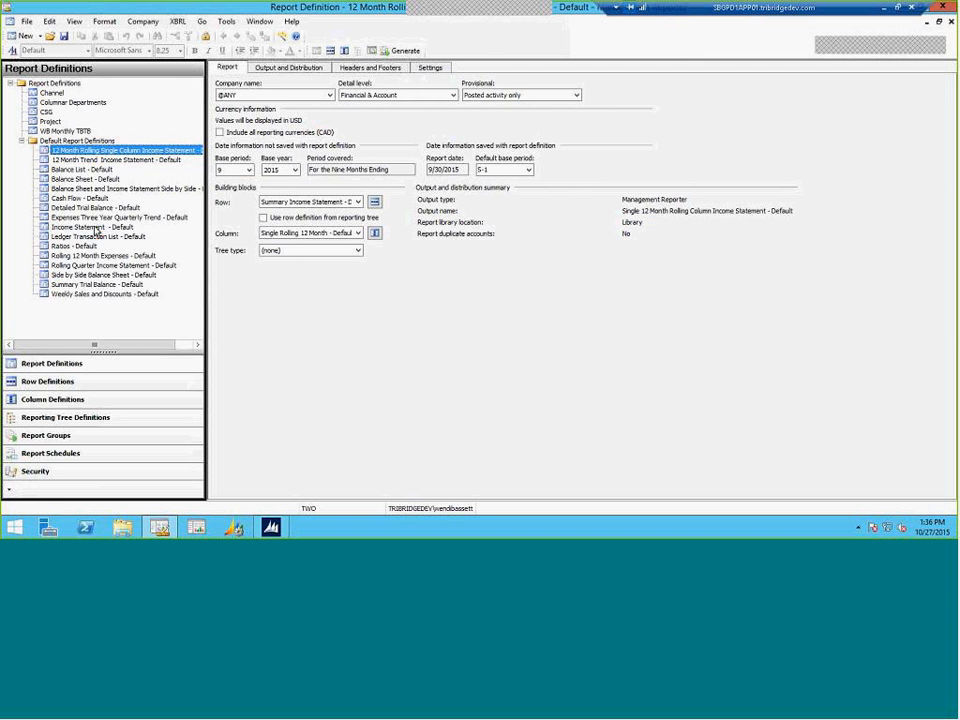
Step: Switch the Income Statement - Default report to the Rolling 12 Months - Default column definition, review its columns, and close it
click(375, 233)
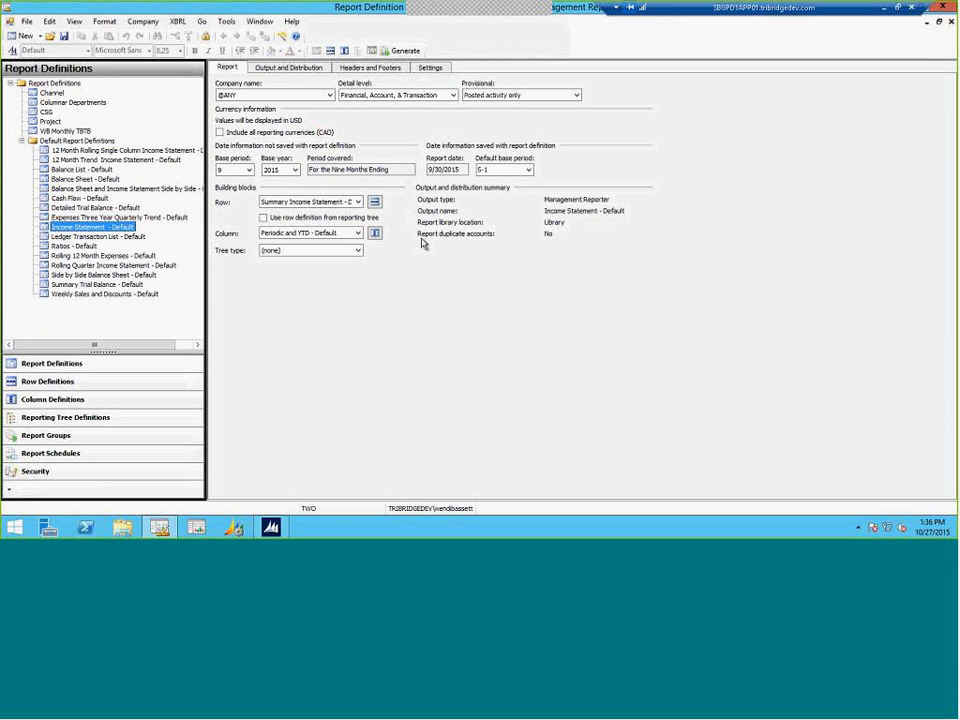
click(358, 233)
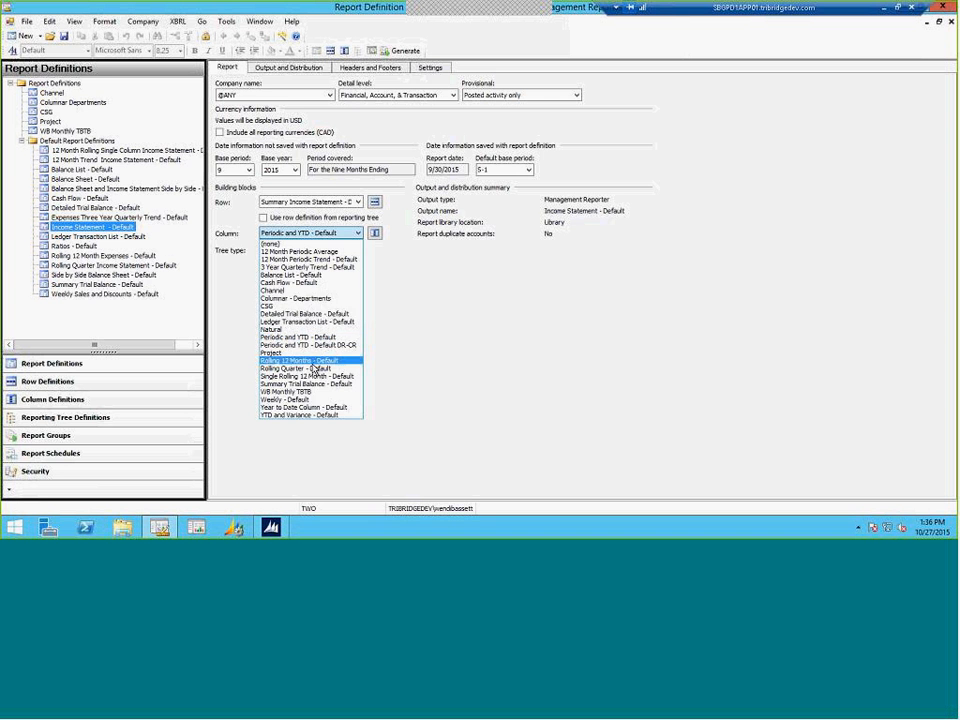
click(370, 286)
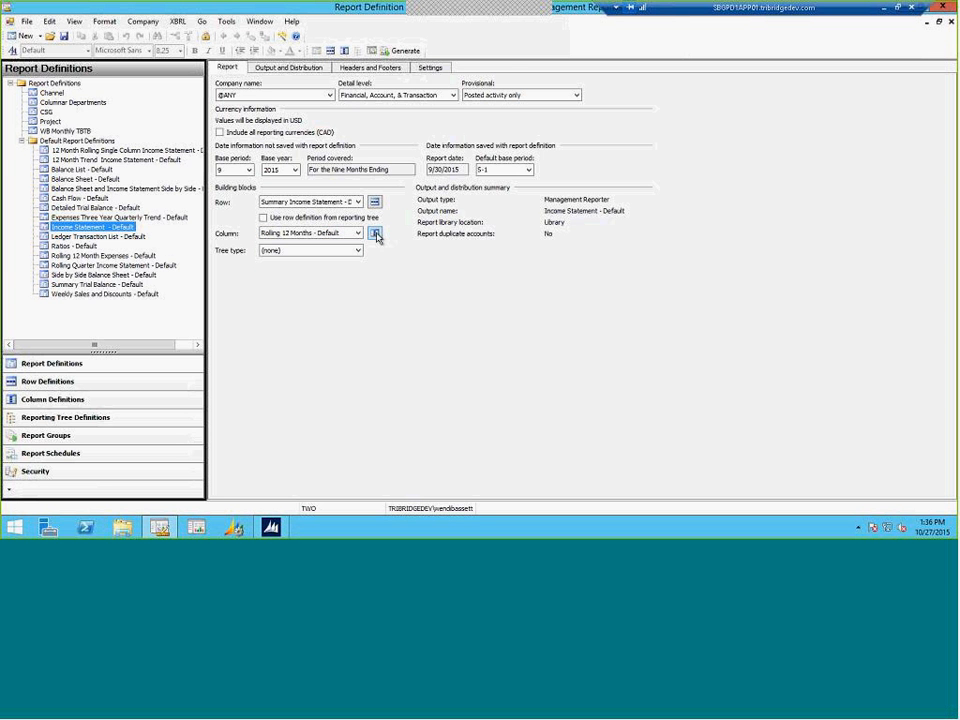
click(376, 234)
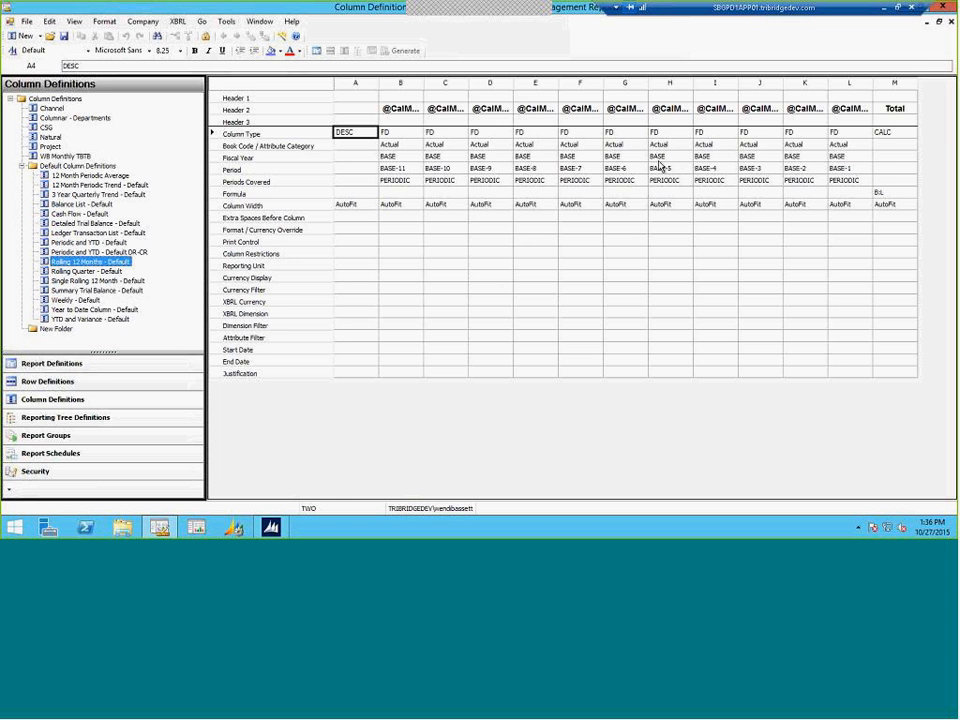
click(951, 22)
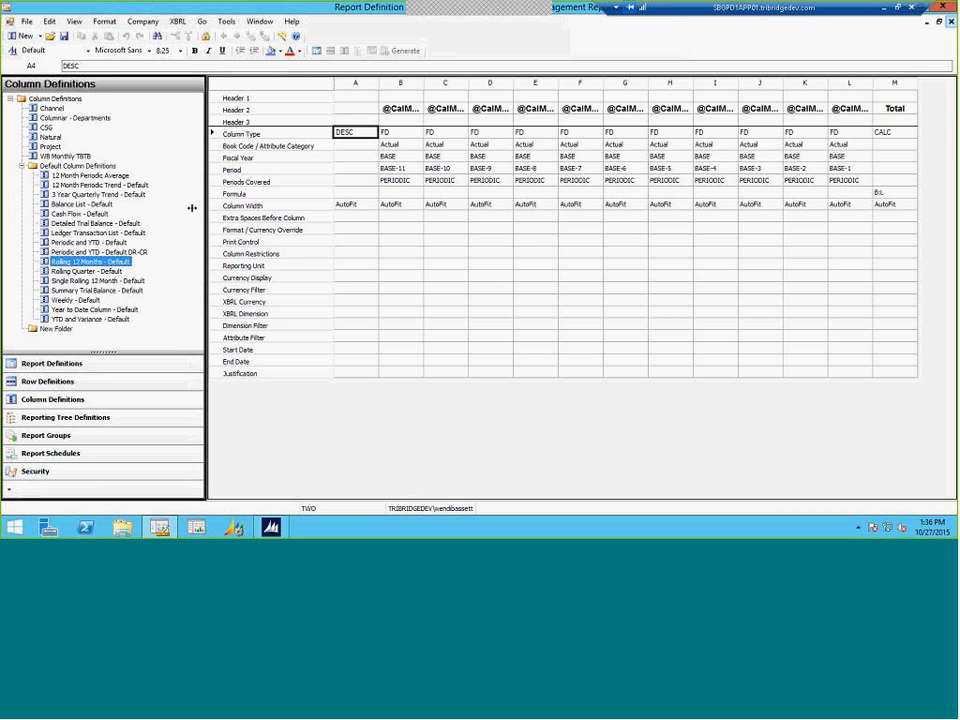
Step: Return to the 12 Month Rolling Single Column Income Statement - Default report without saving the column change, and review its column definition
double_click(121, 154)
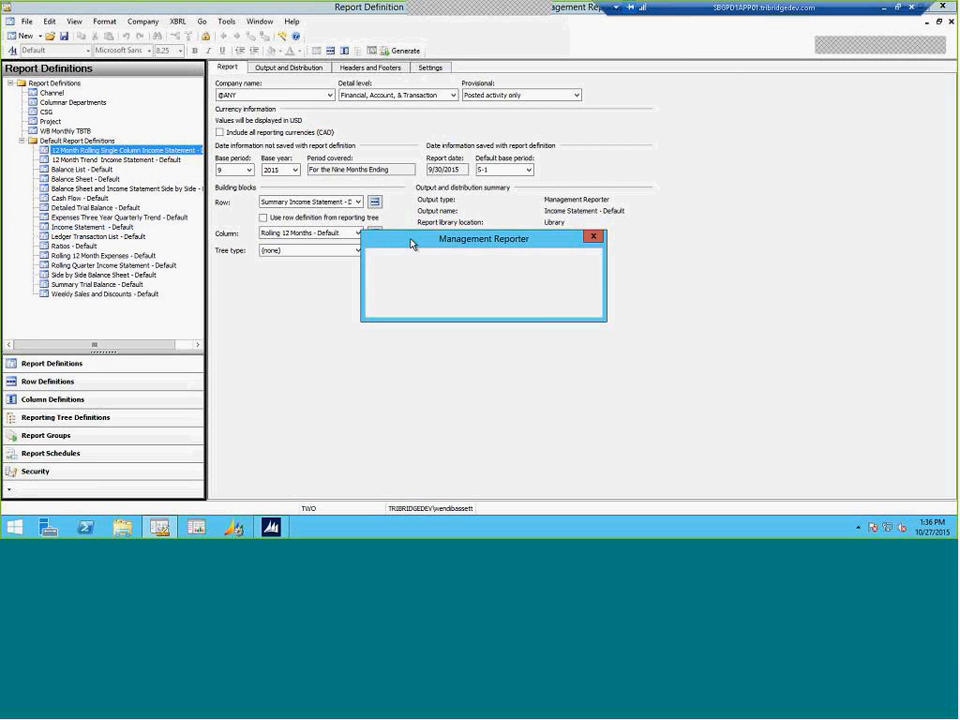
click(569, 303)
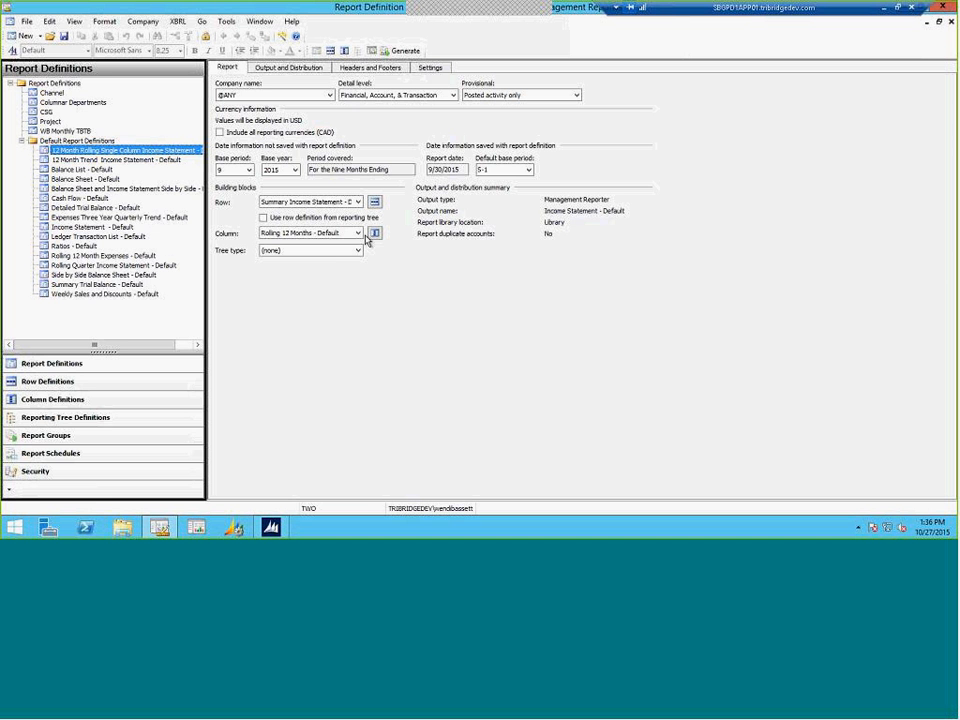
click(356, 233)
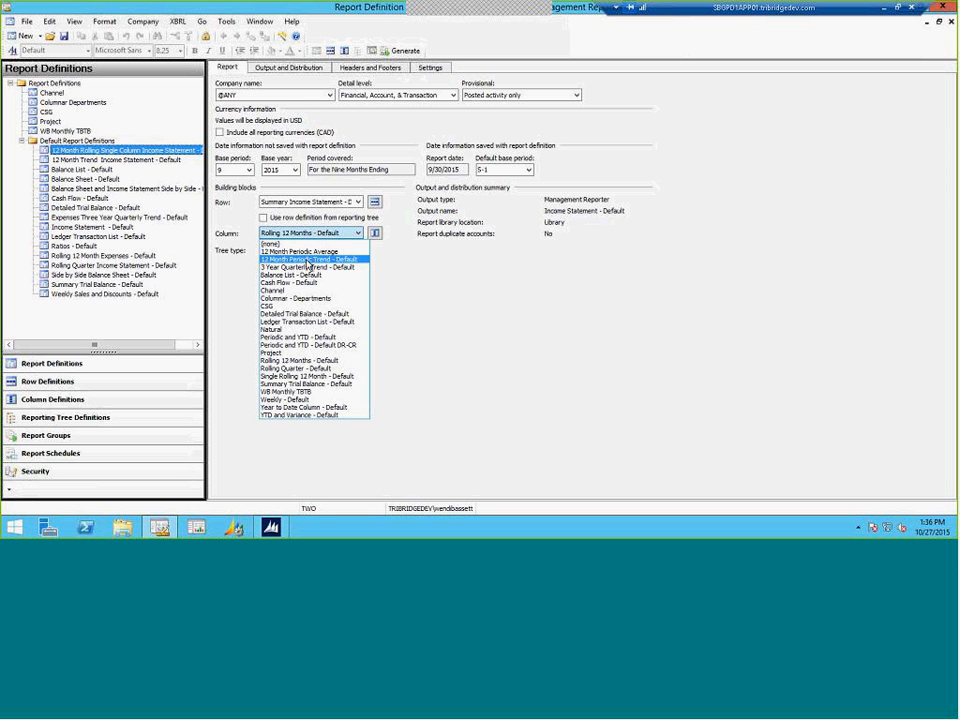
click(454, 276)
click(376, 231)
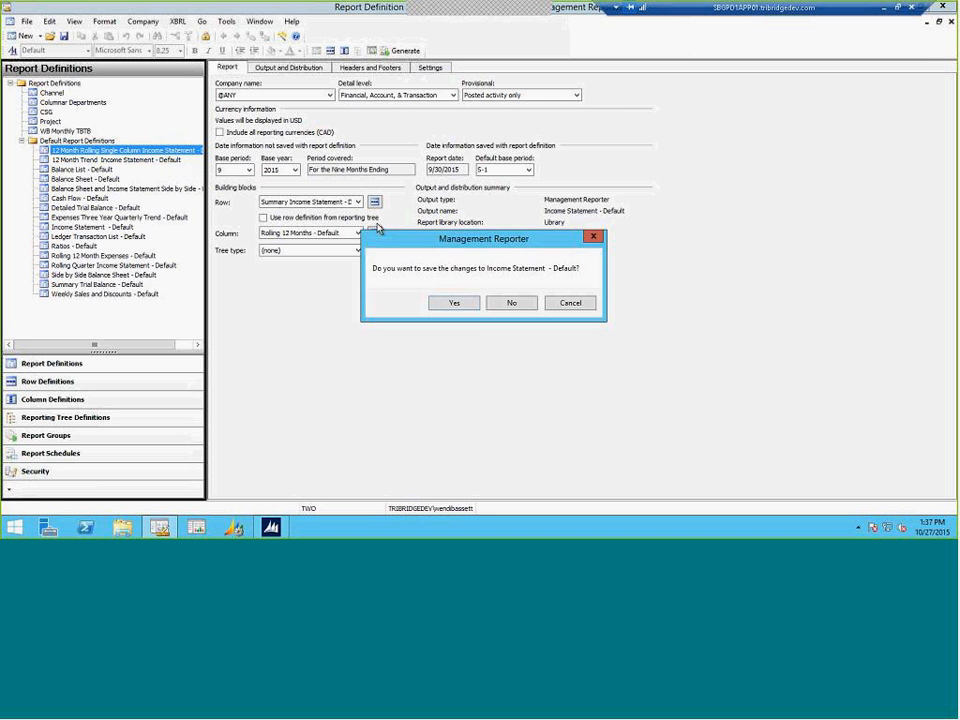
click(507, 307)
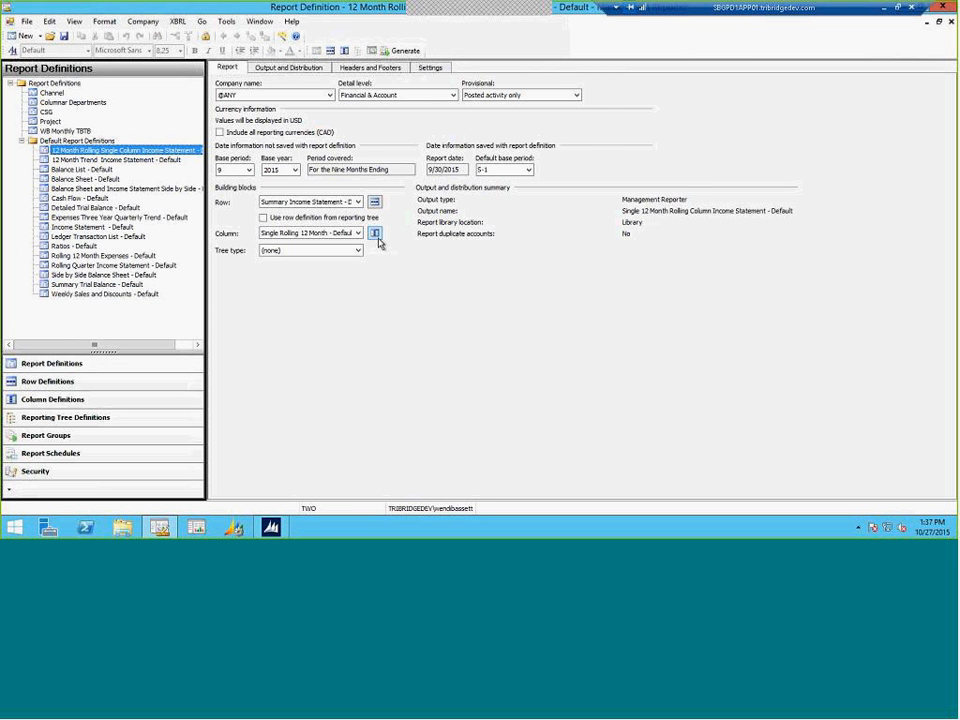
click(376, 232)
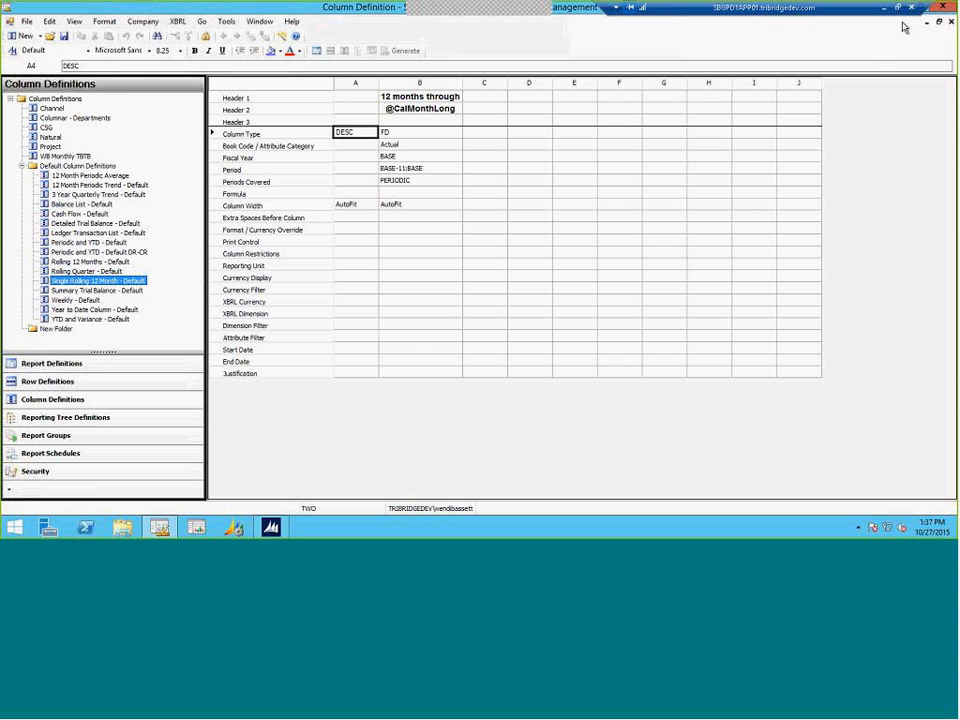
click(941, 22)
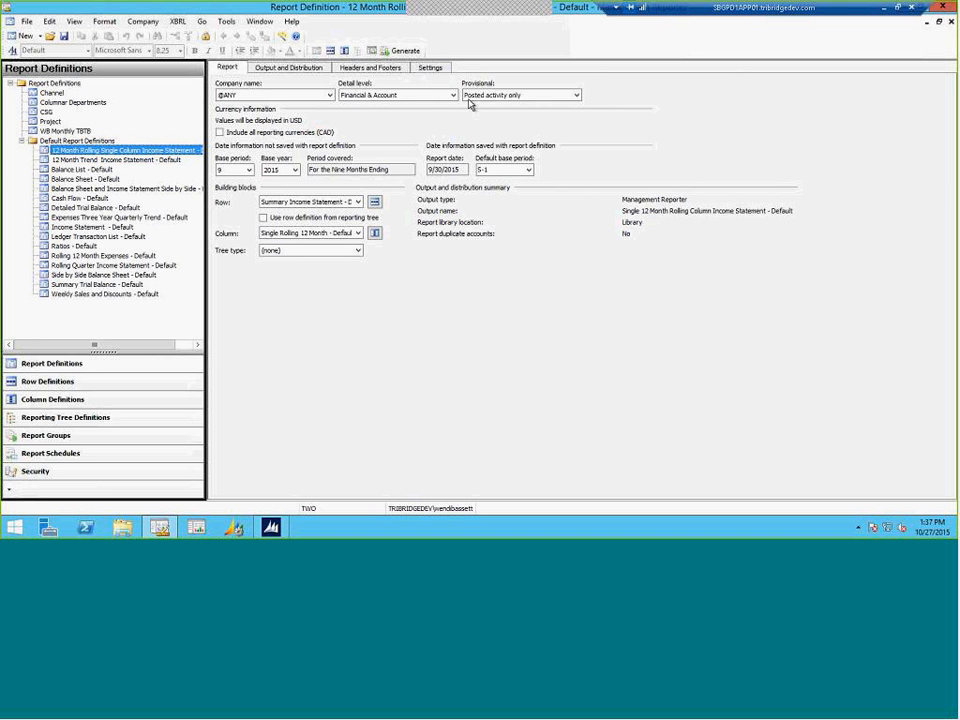
Step: Generate the 12 Month Rolling Single Column Income Statement - Default report, view it, and close the viewer and queue status
click(404, 55)
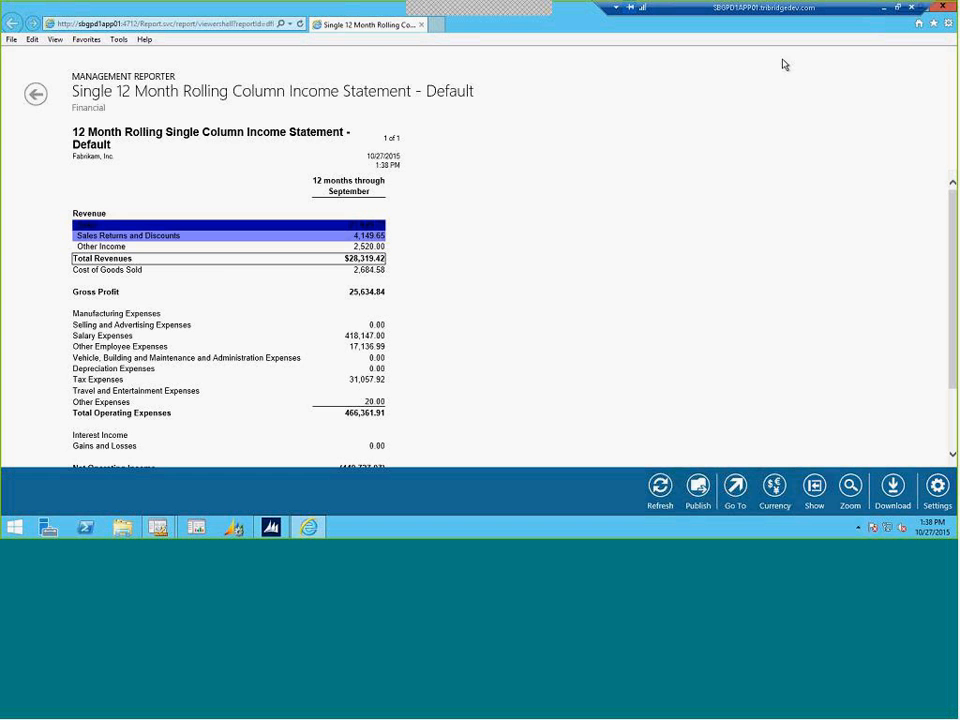
click(942, 8)
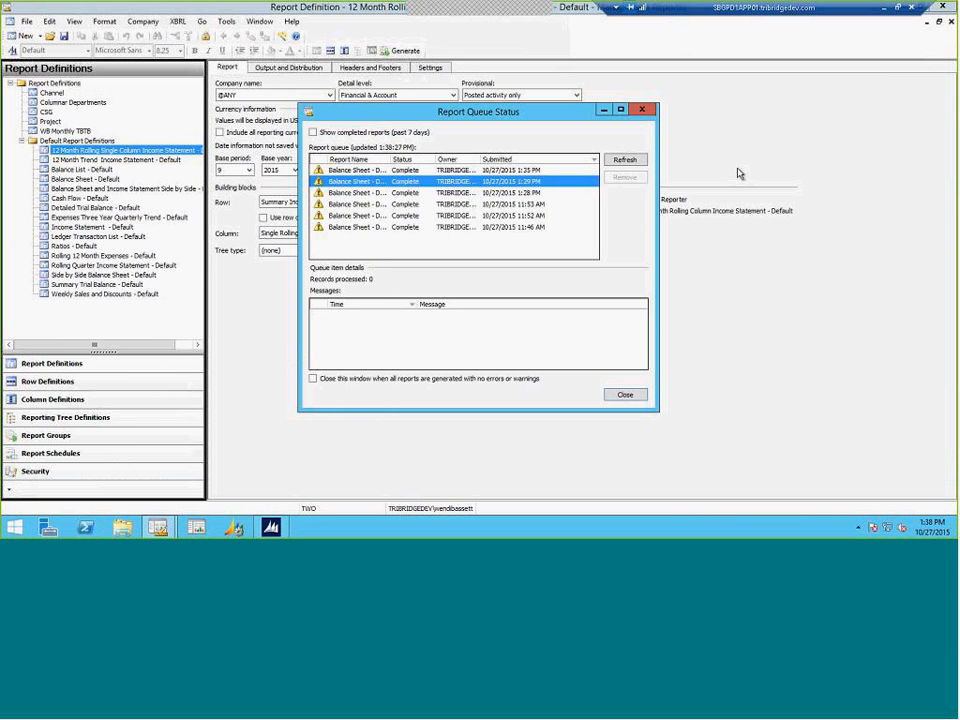
click(637, 111)
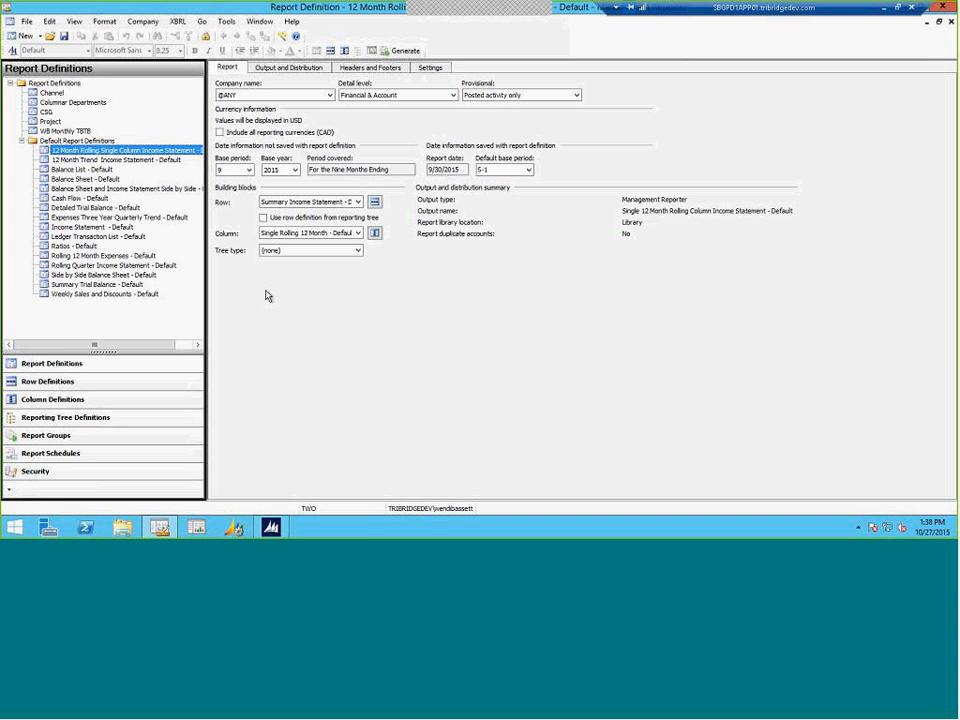
Step: Review the Weekly - Default column definition of the Weekly Sales and Discounts - Default report, and try to generate the report
click(58, 294)
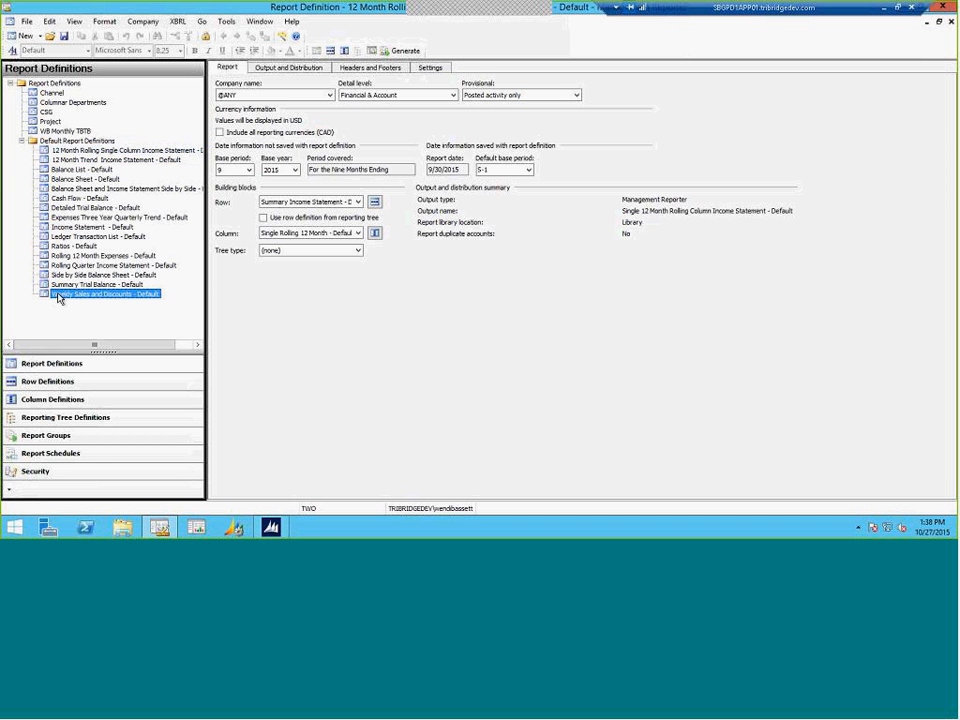
click(375, 233)
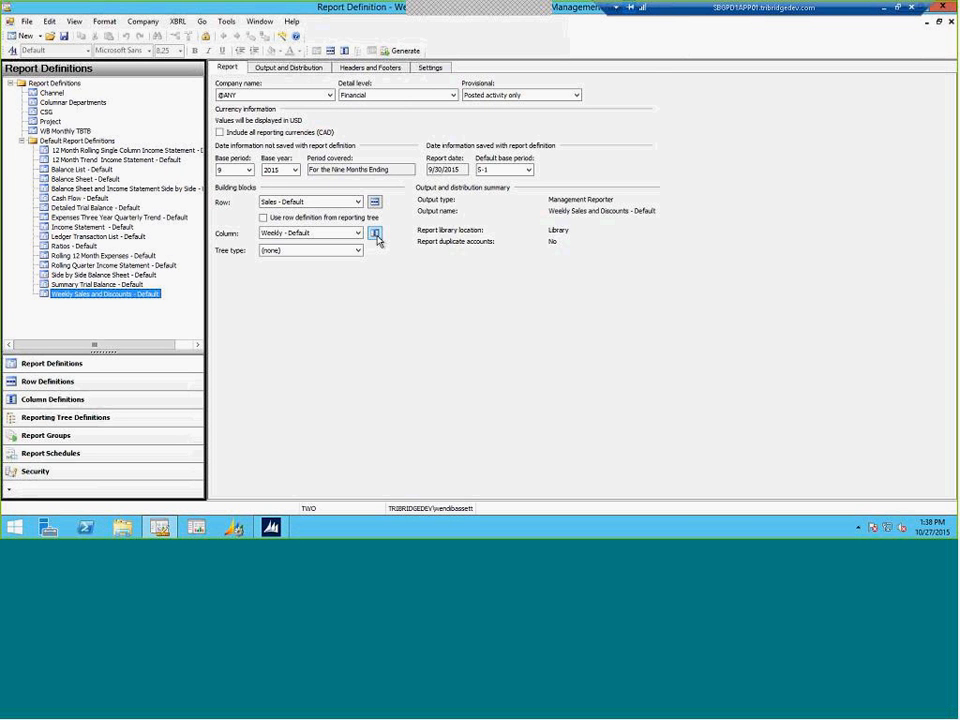
click(375, 233)
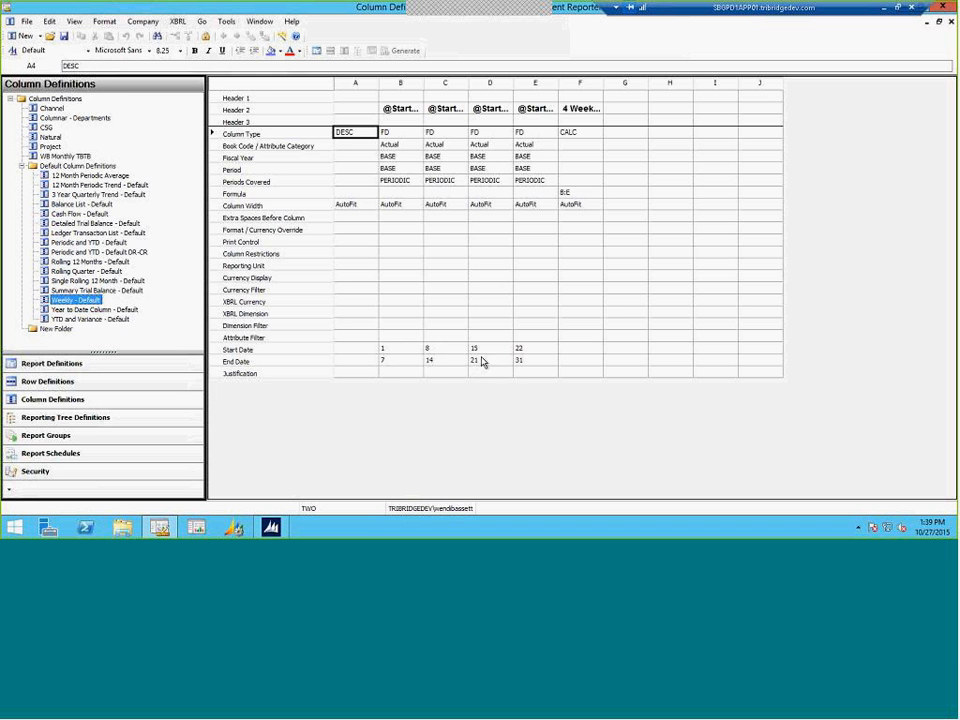
click(951, 23)
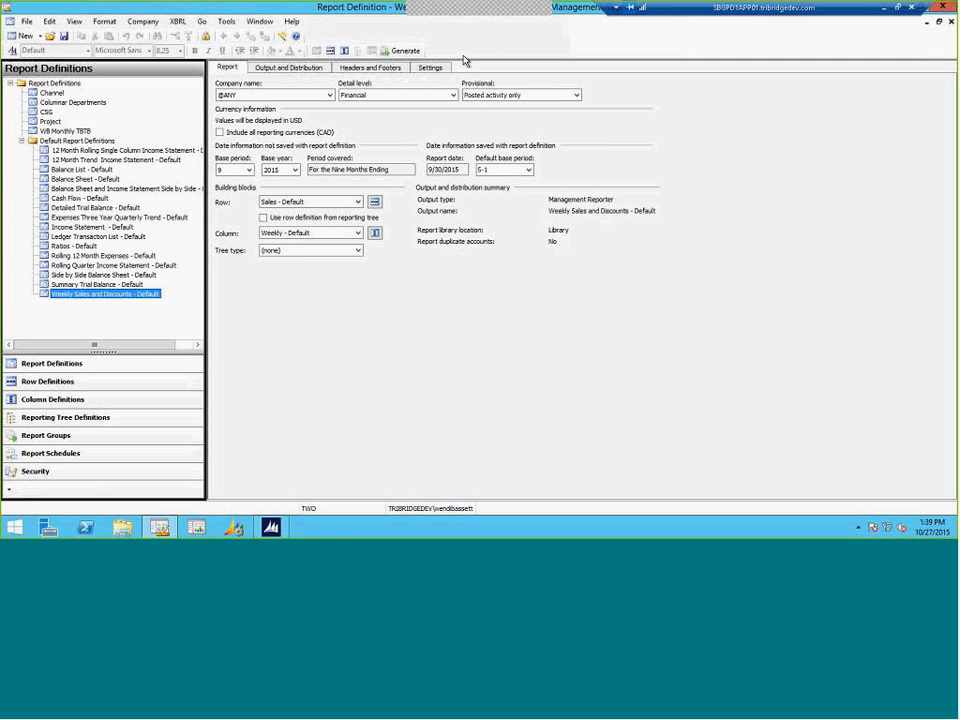
click(403, 50)
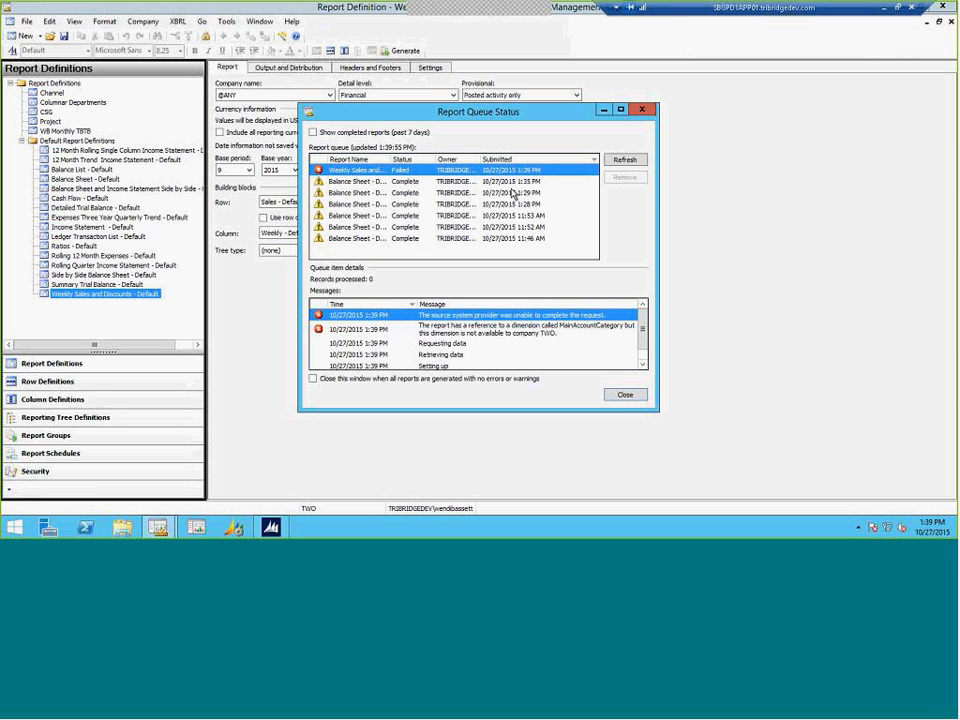
click(642, 109)
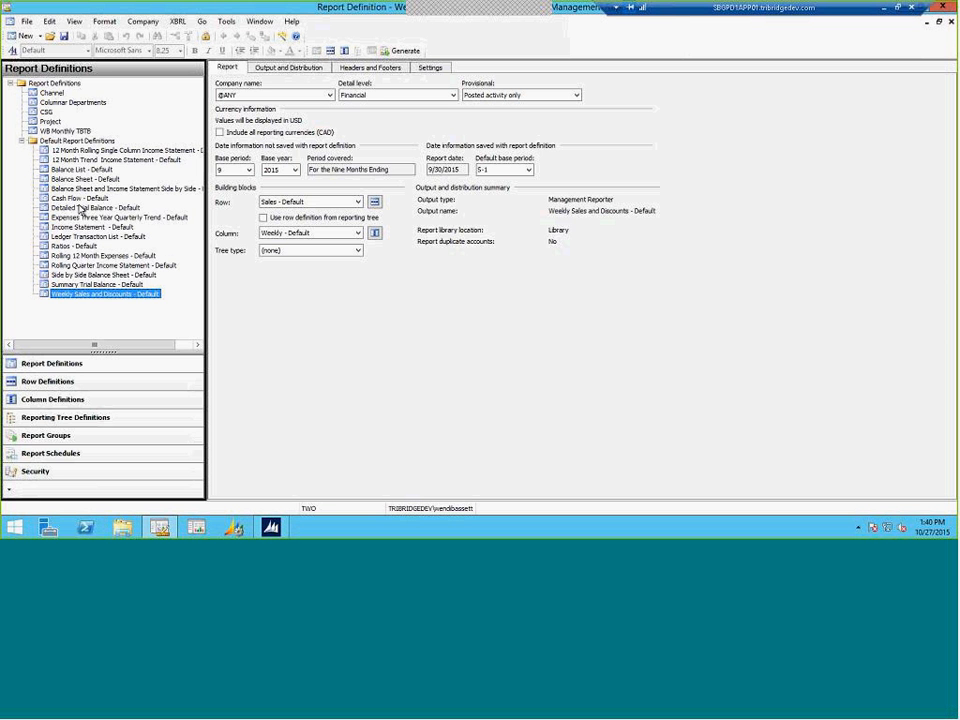
Step: Open the Income Statement - Default report, review its Periodic and YTD - Default column definition, and close the column definition
click(88, 228)
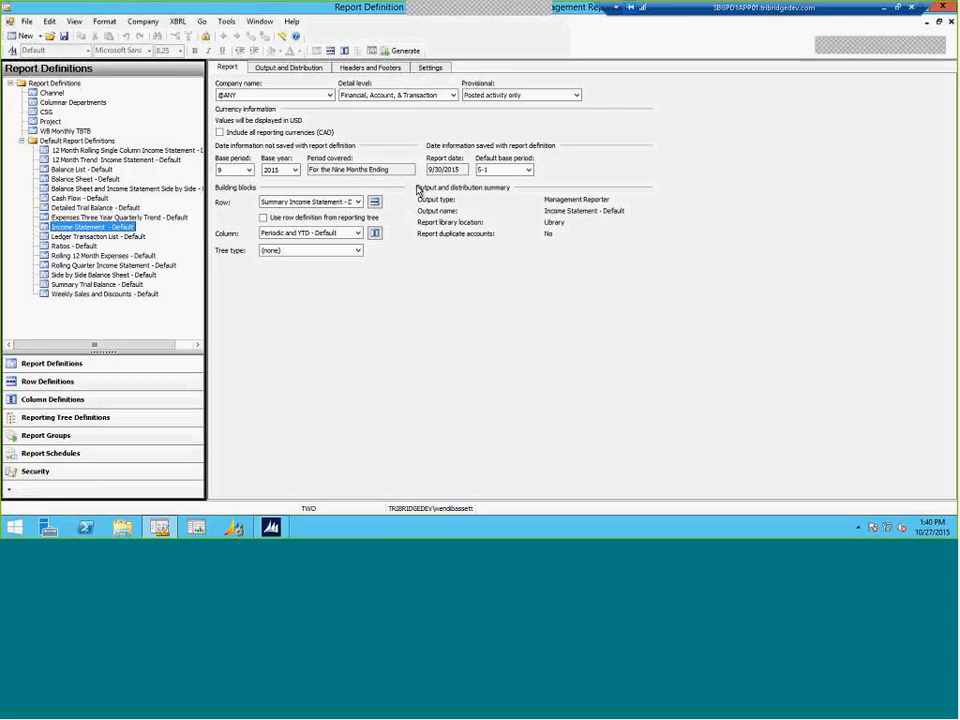
click(375, 233)
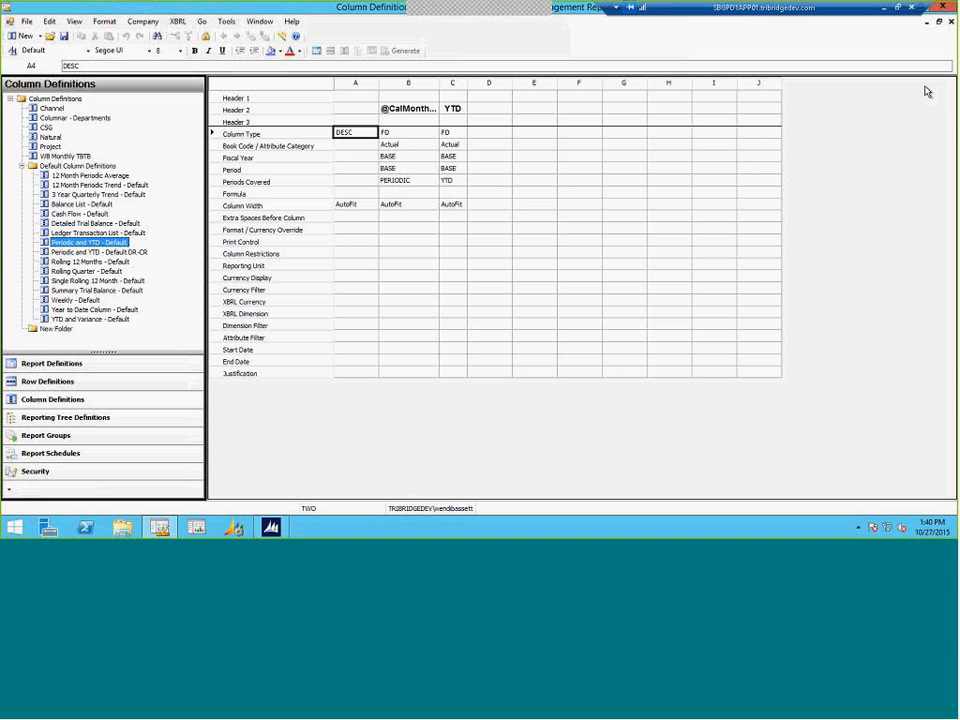
click(952, 25)
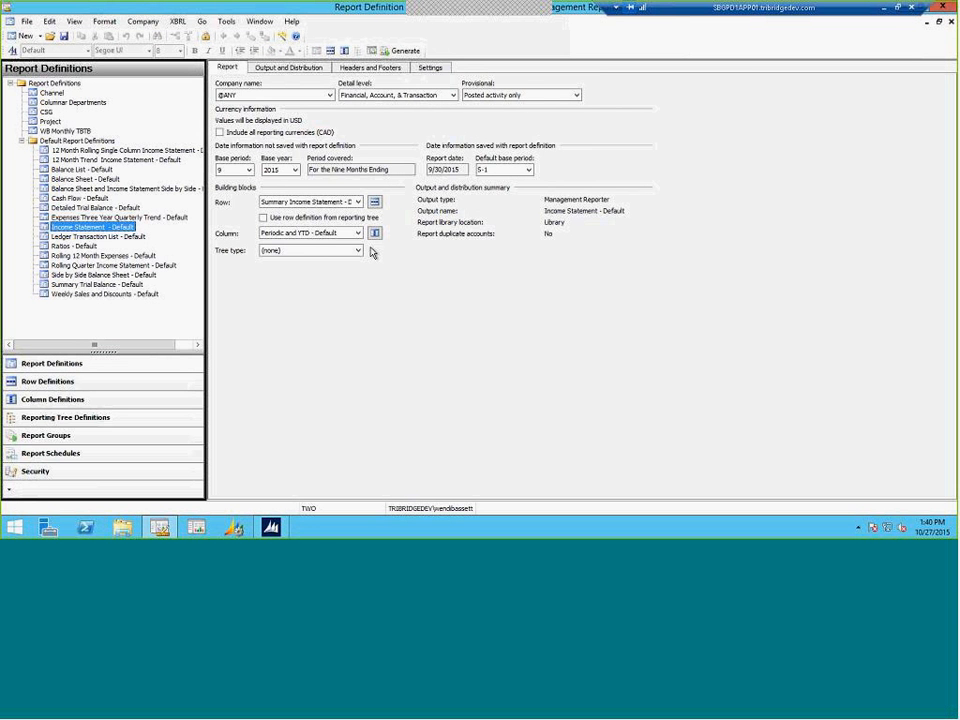
Step: Set the income statement's column definition to Periodic and YTD - Default DR-CR and open that definition
click(357, 234)
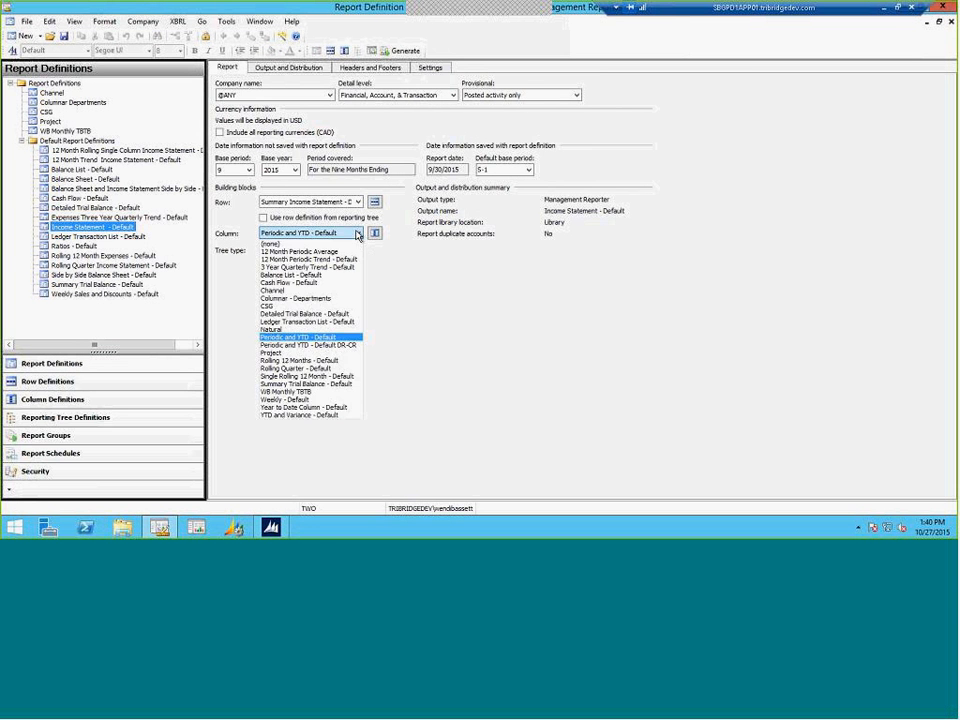
click(323, 346)
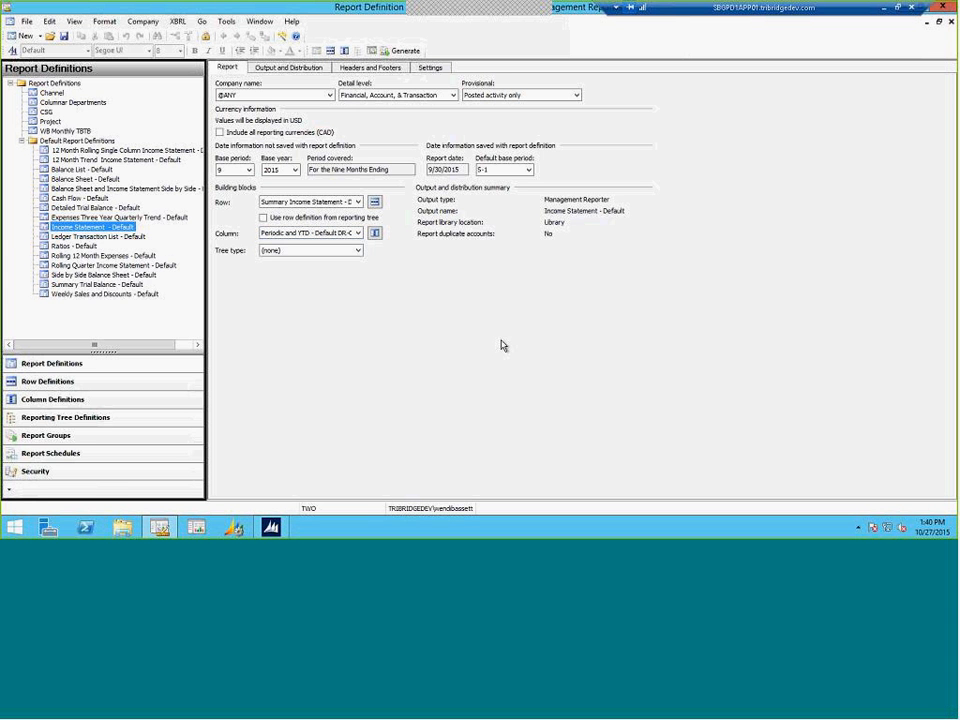
click(375, 233)
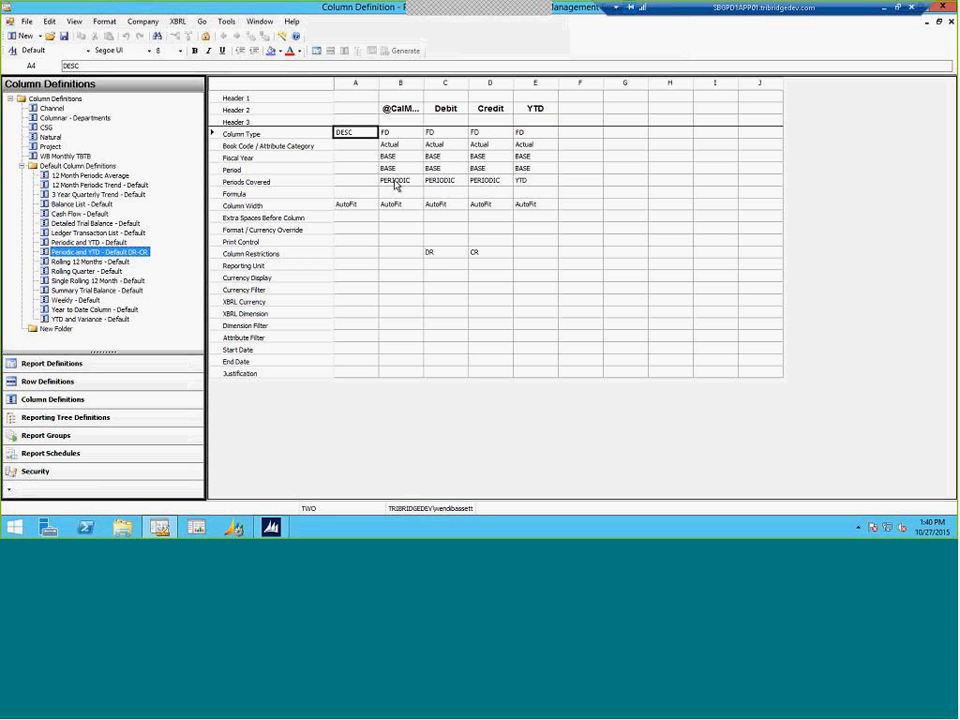
Step: Examine the column restrictions of the Debit and Credit columns, and close the column definition
double_click(437, 258)
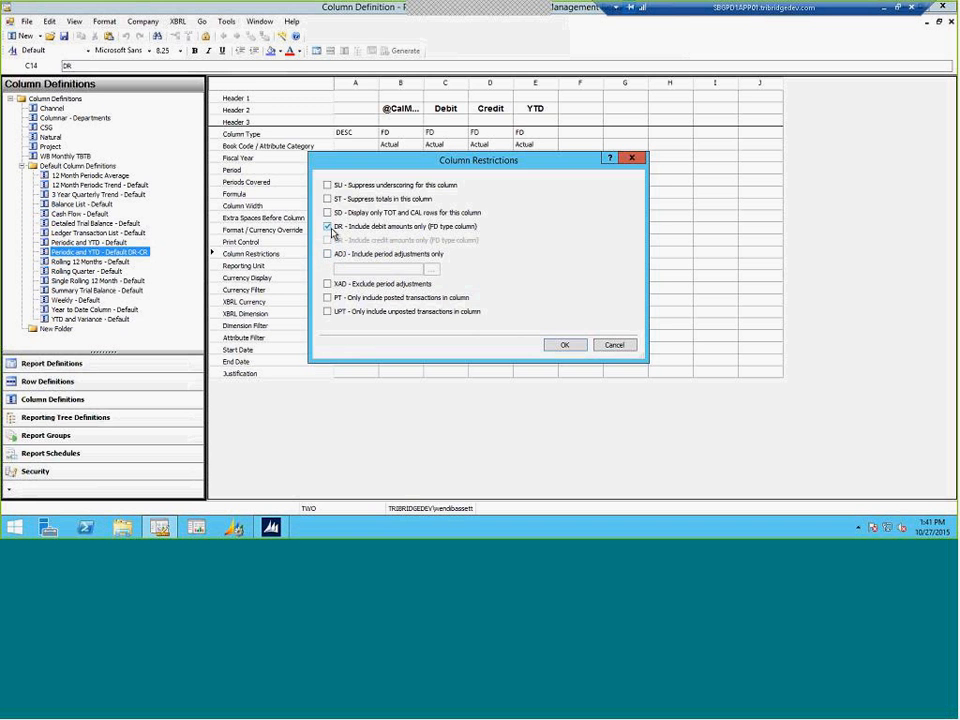
click(560, 344)
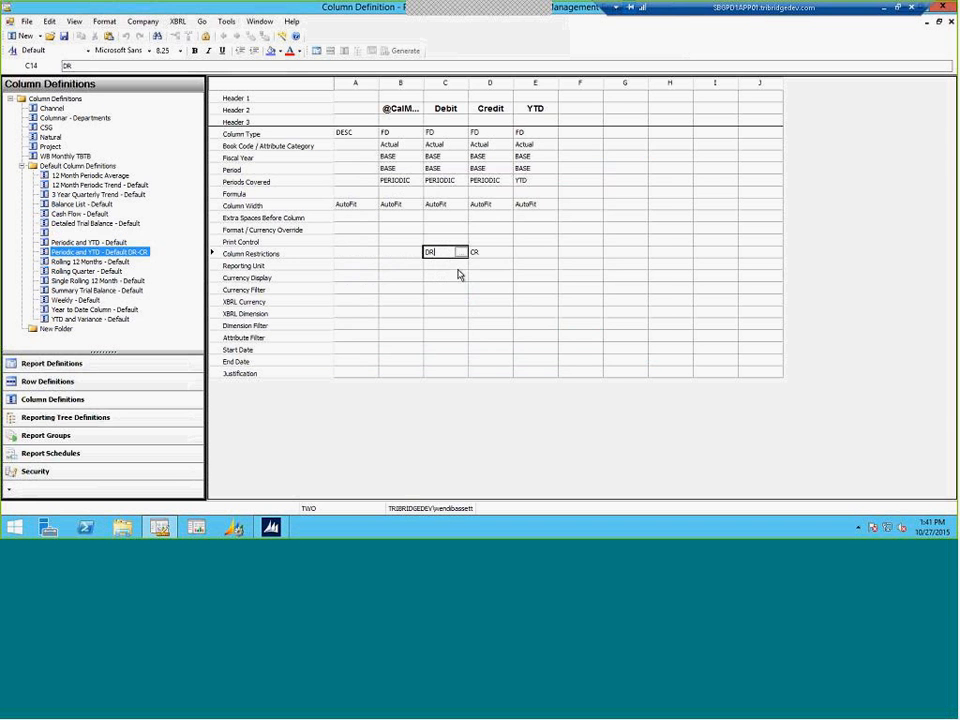
click(497, 253)
double_click(497, 253)
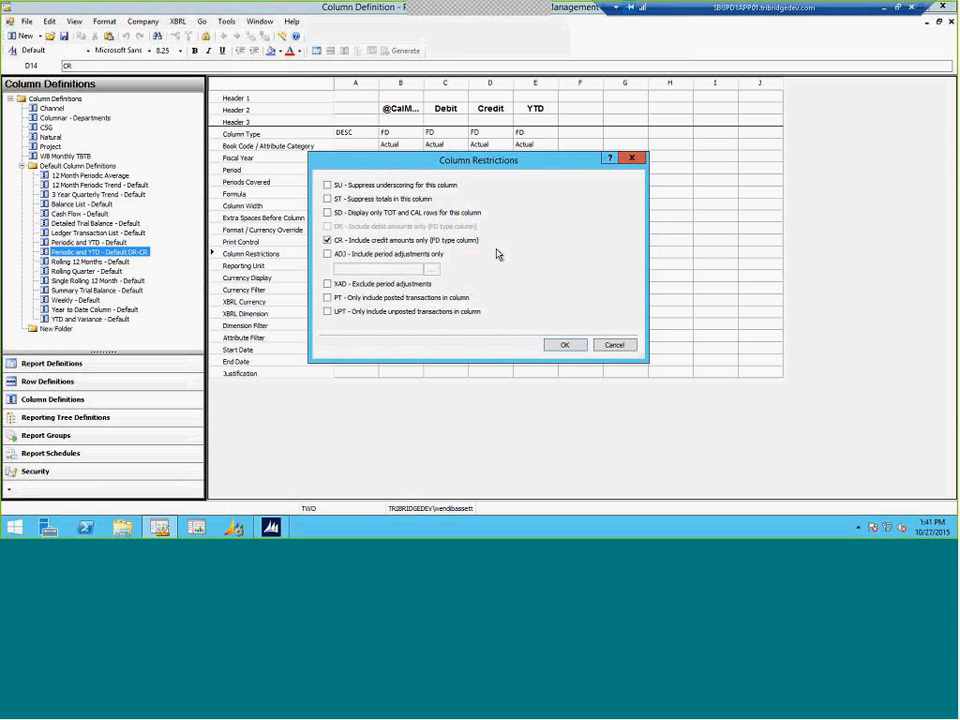
click(556, 344)
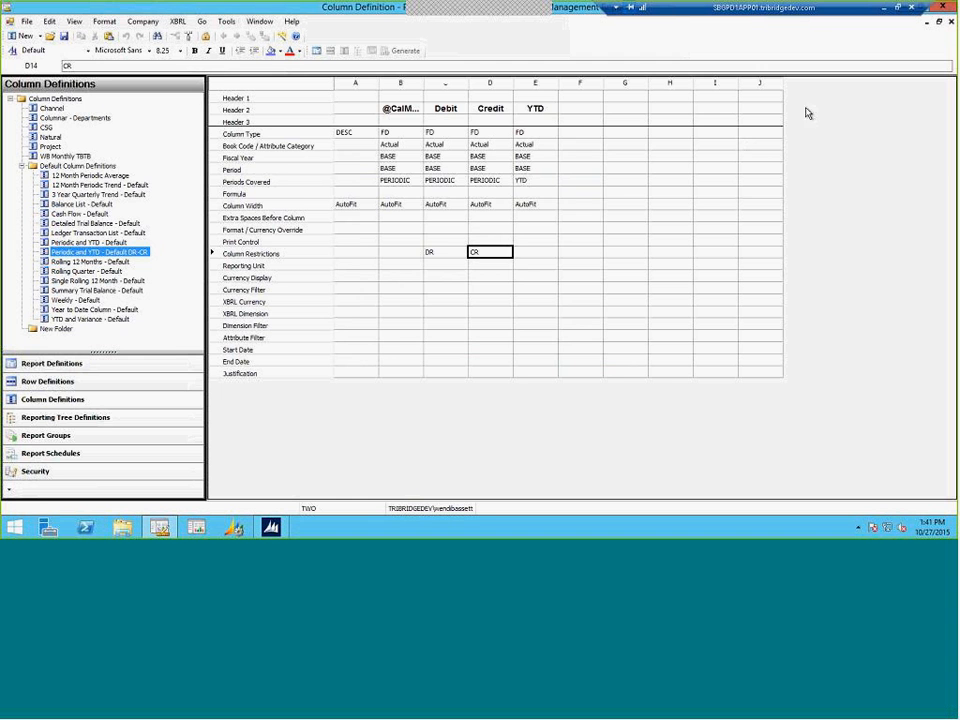
click(951, 22)
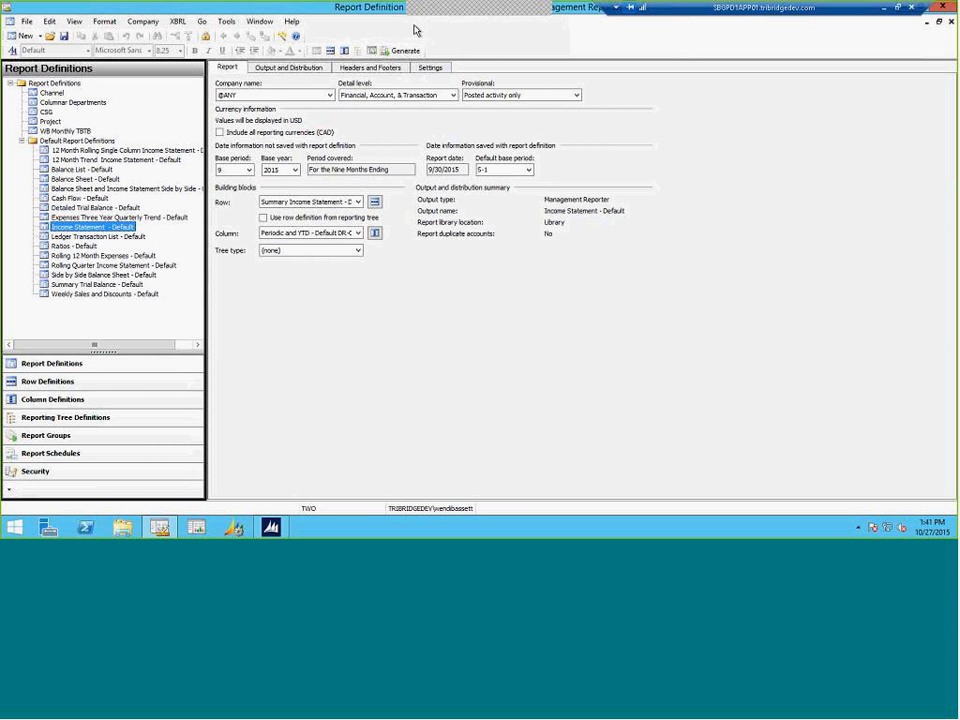
Step: Generate the income statement and drill down from Other Employee Expenses to the Employee Benefits - Administration transactions
click(405, 51)
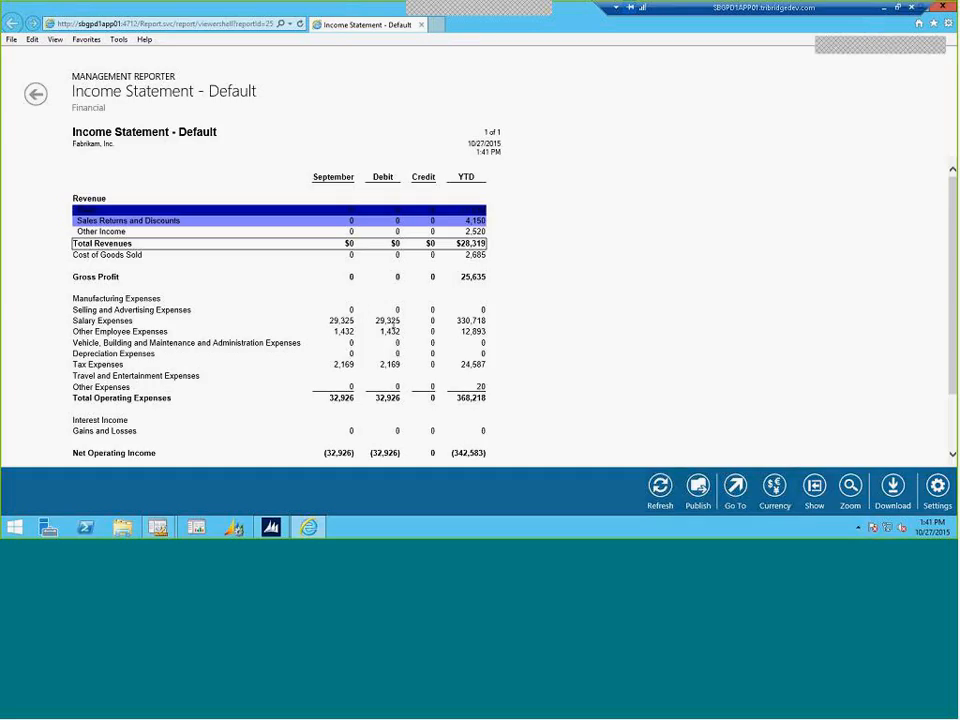
click(129, 334)
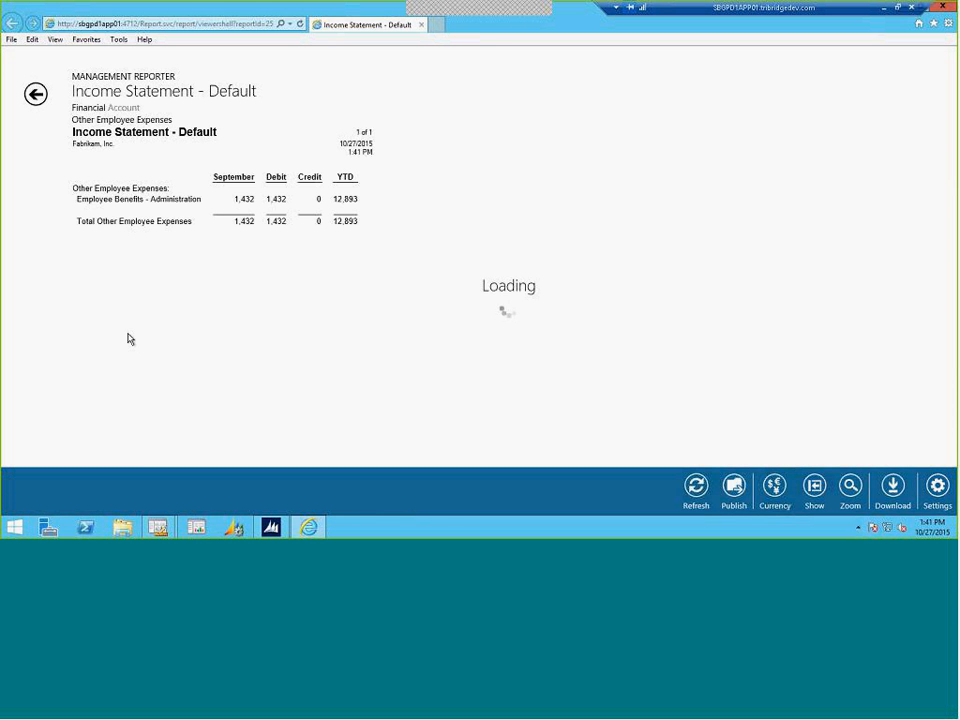
click(280, 202)
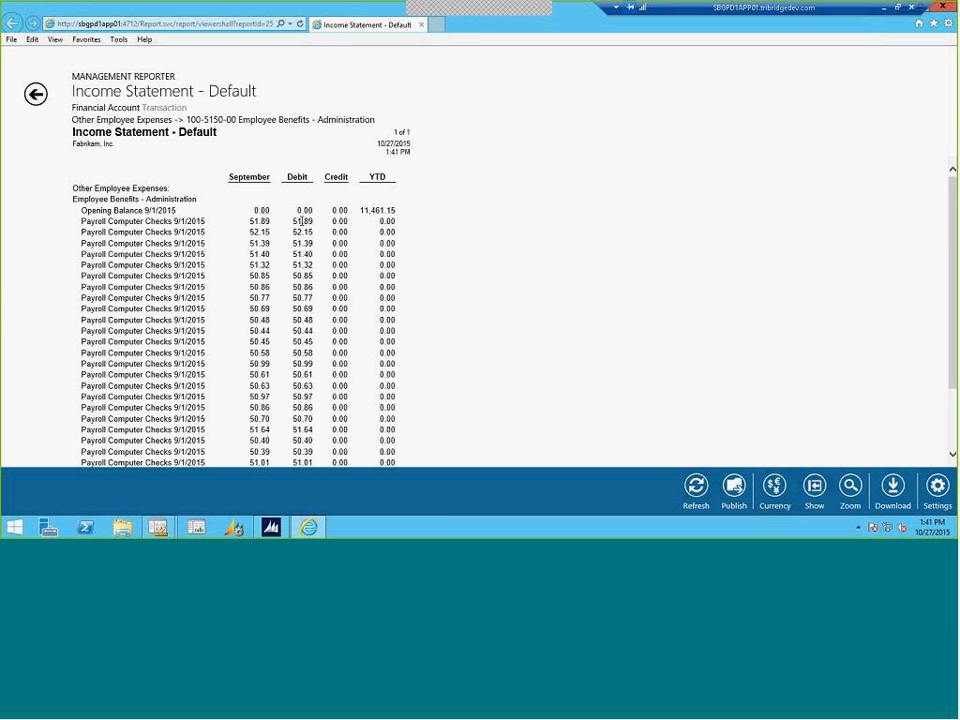
scroll(302, 221, down, 3)
scroll(302, 221, up, 3)
Step: Return through the account level to the financial level of the statement, and close the viewer and the report queue status
click(35, 95)
click(314, 201)
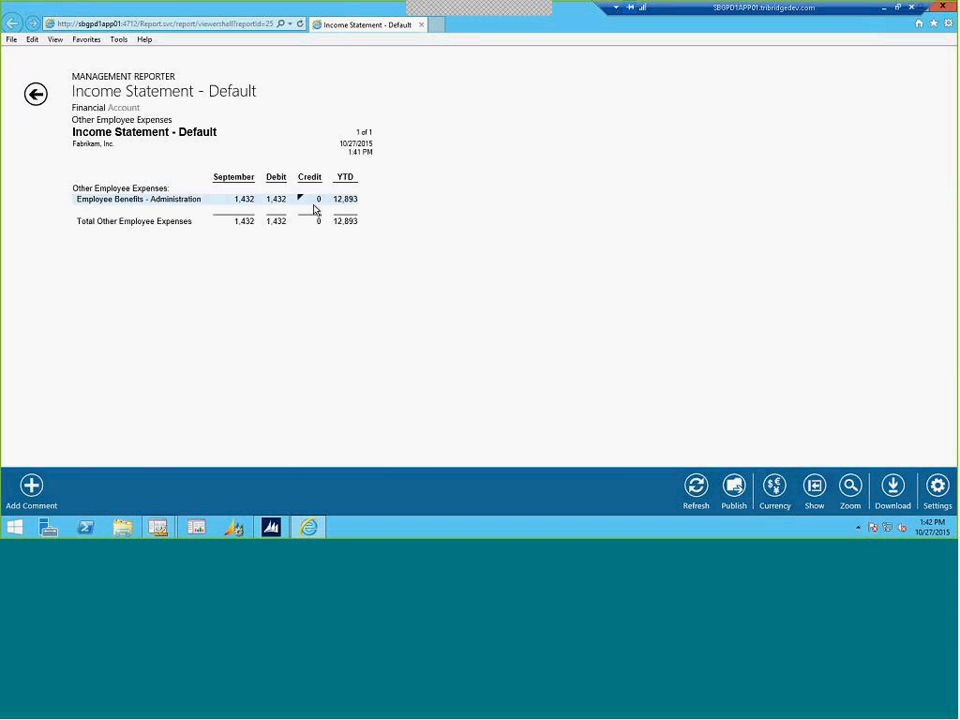
click(33, 95)
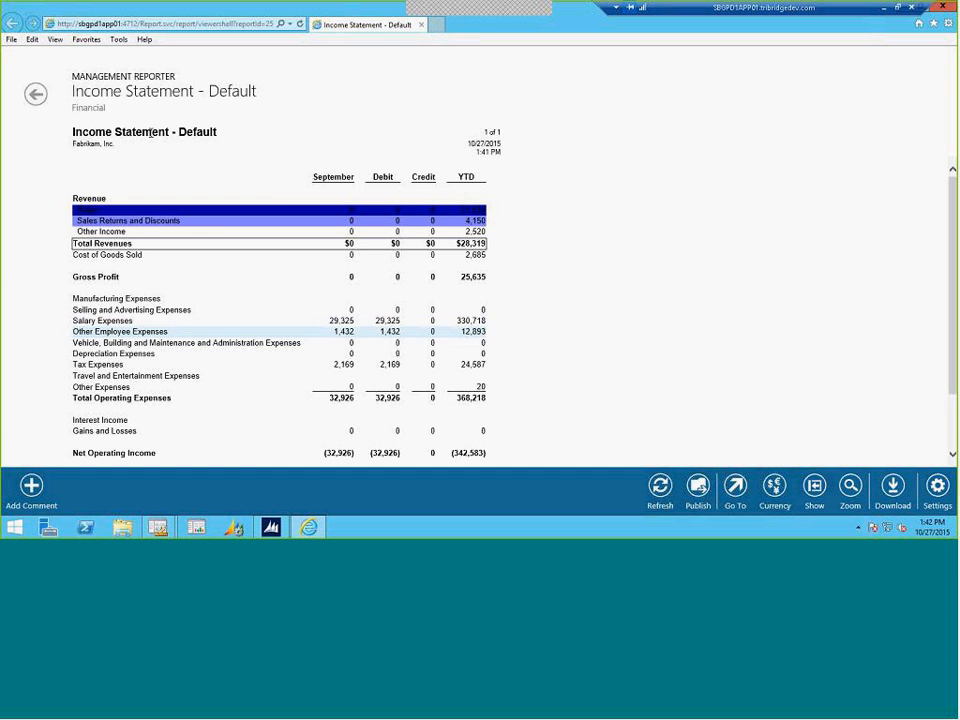
click(944, 7)
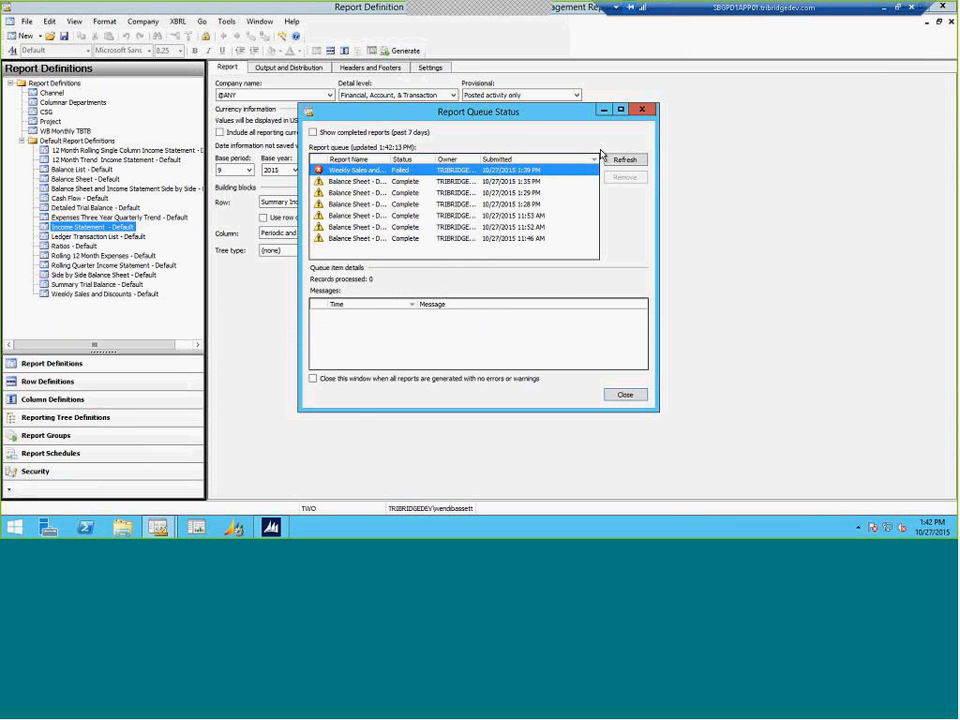
click(642, 109)
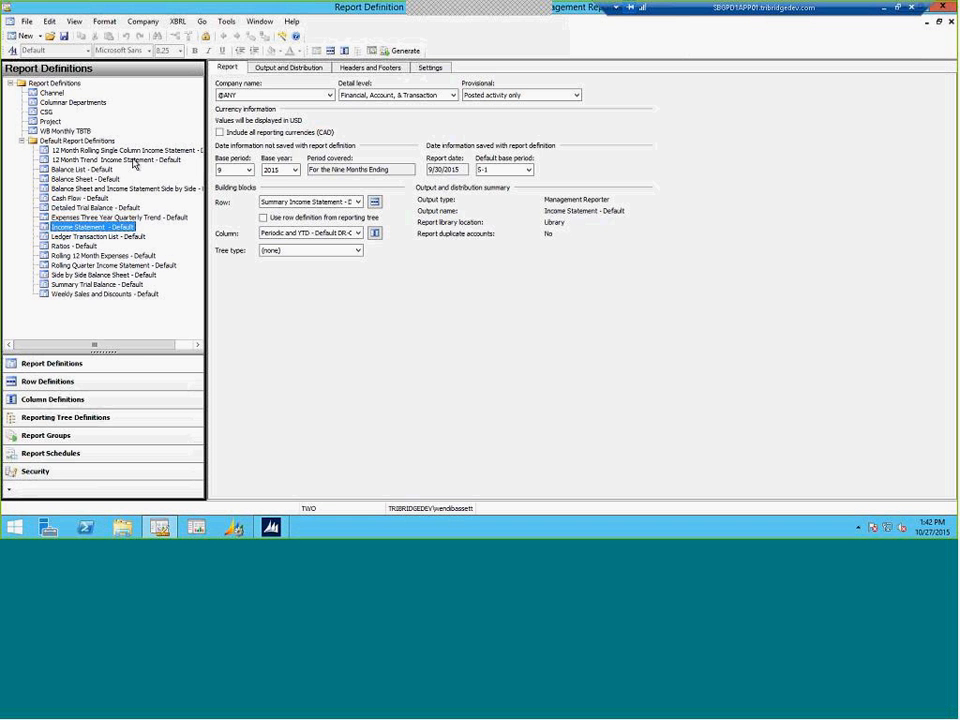
Step: Open the 12 Month Trend Income Statement - Default report without saving the income statement, review its column definition, and close the definition
click(108, 159)
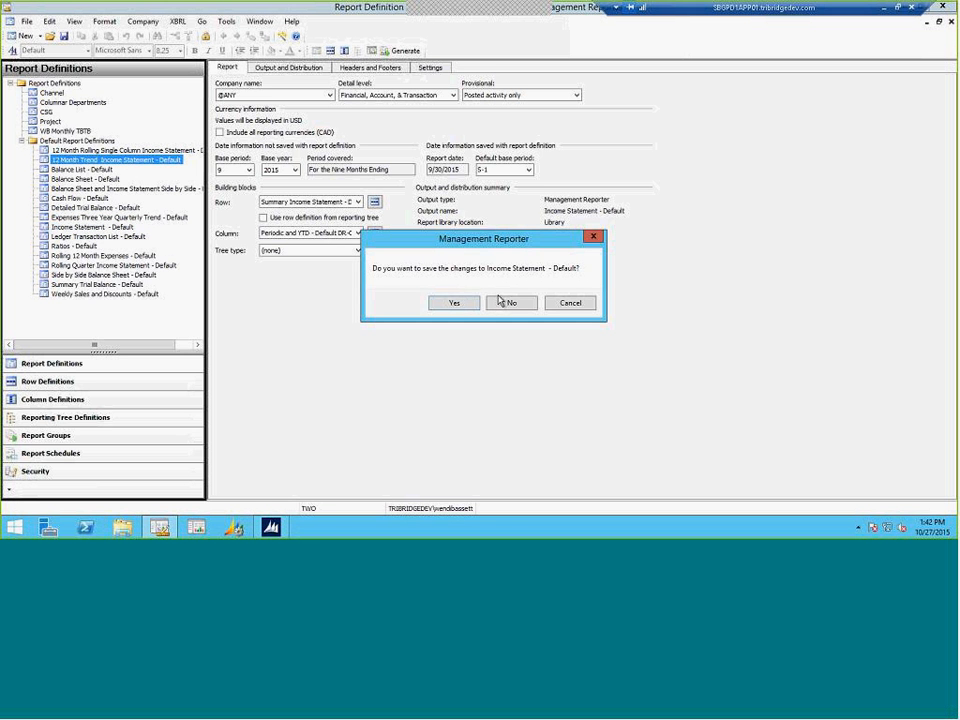
click(508, 302)
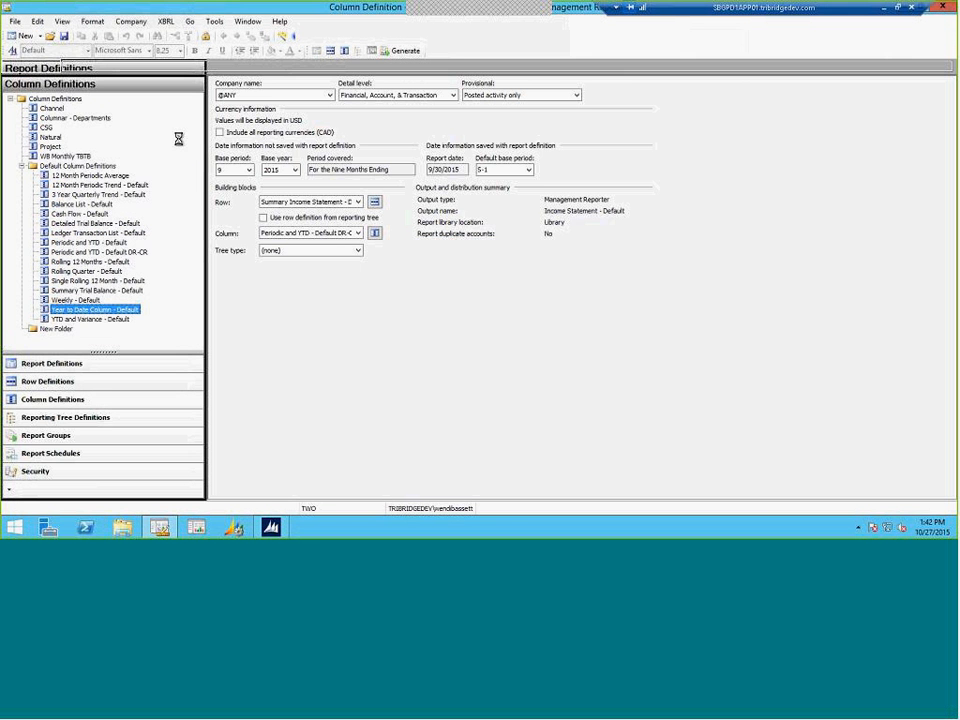
click(375, 233)
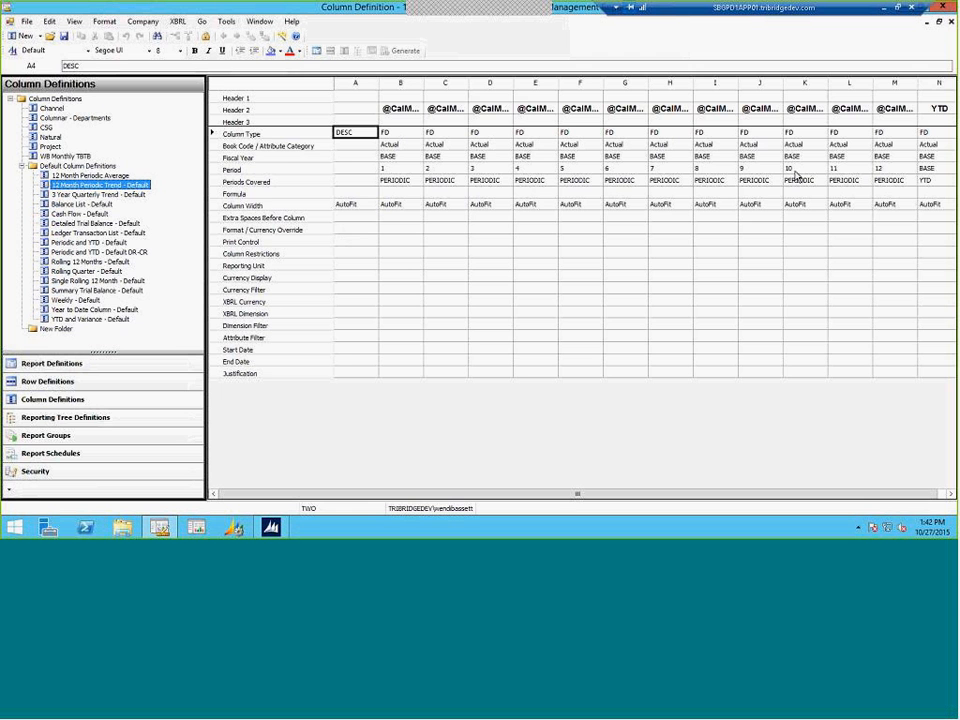
click(951, 22)
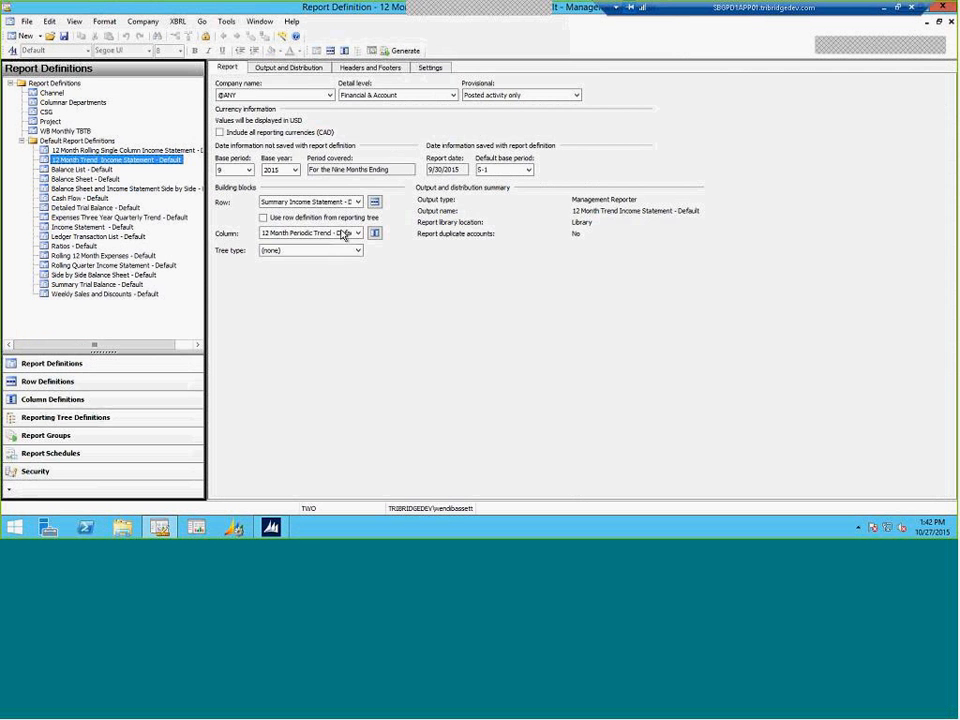
Step: Set the report's column definition to 12 Month Periodic Average, open it, and examine the print control options for the monthly columns
click(357, 233)
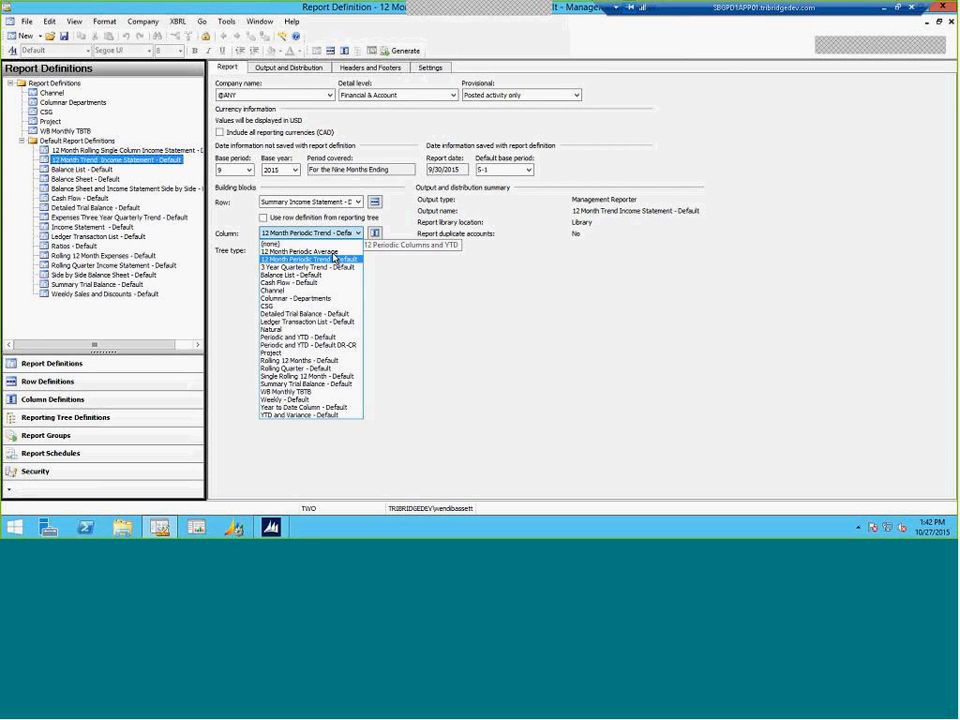
click(378, 250)
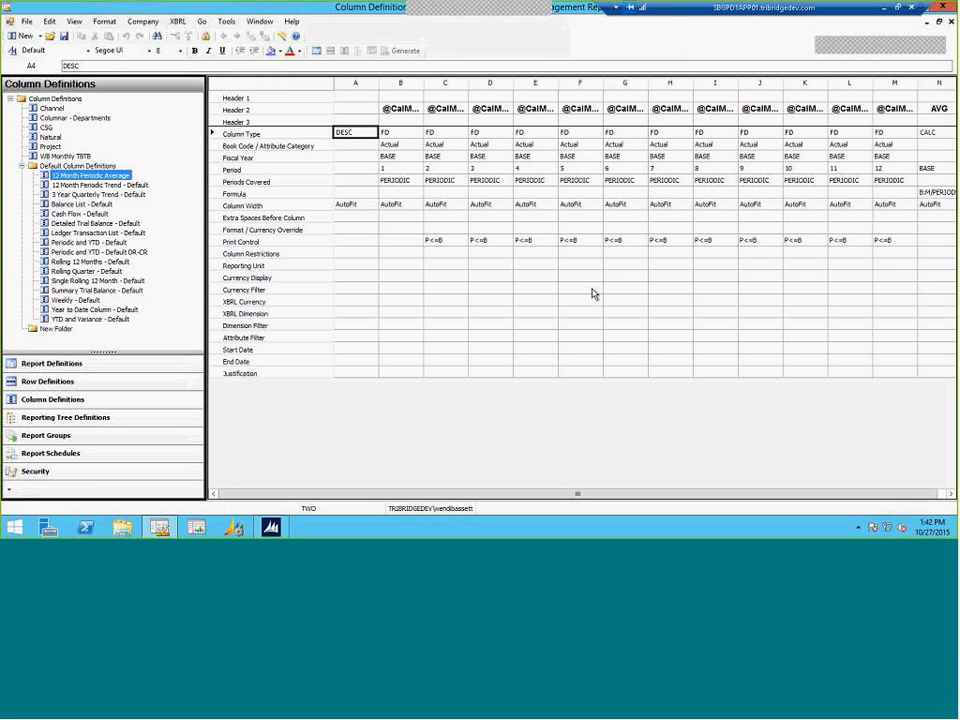
click(387, 243)
double_click(387, 247)
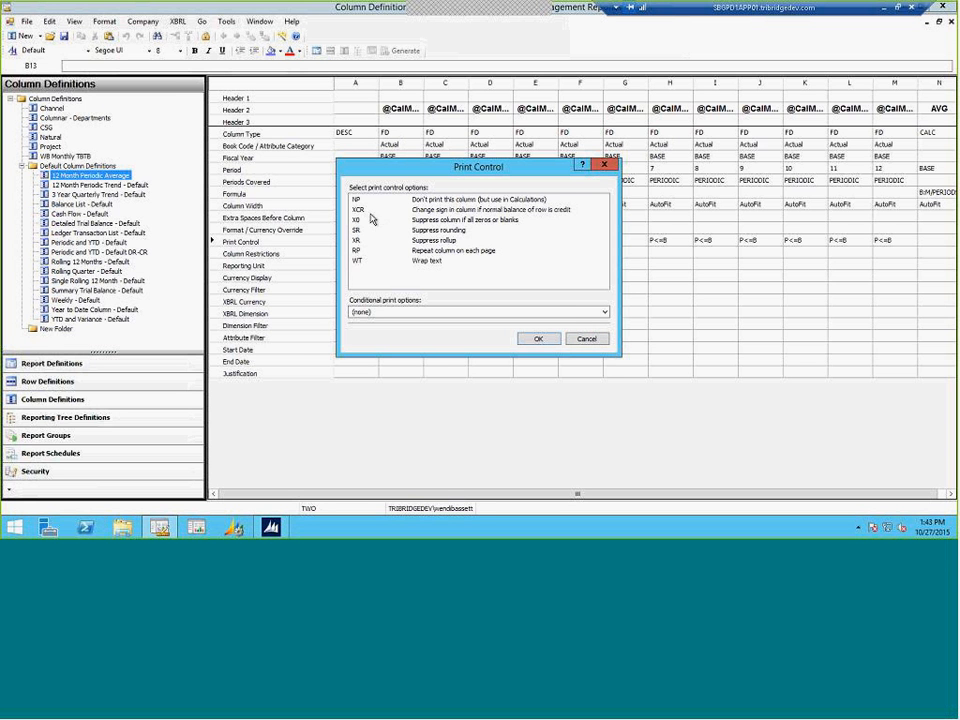
click(596, 340)
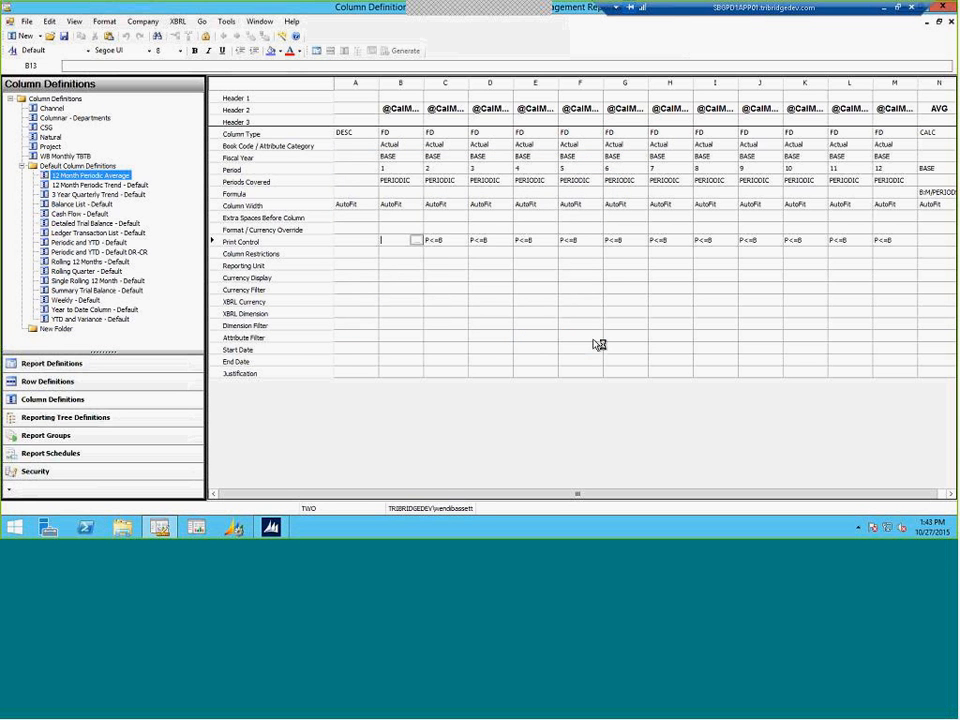
click(459, 245)
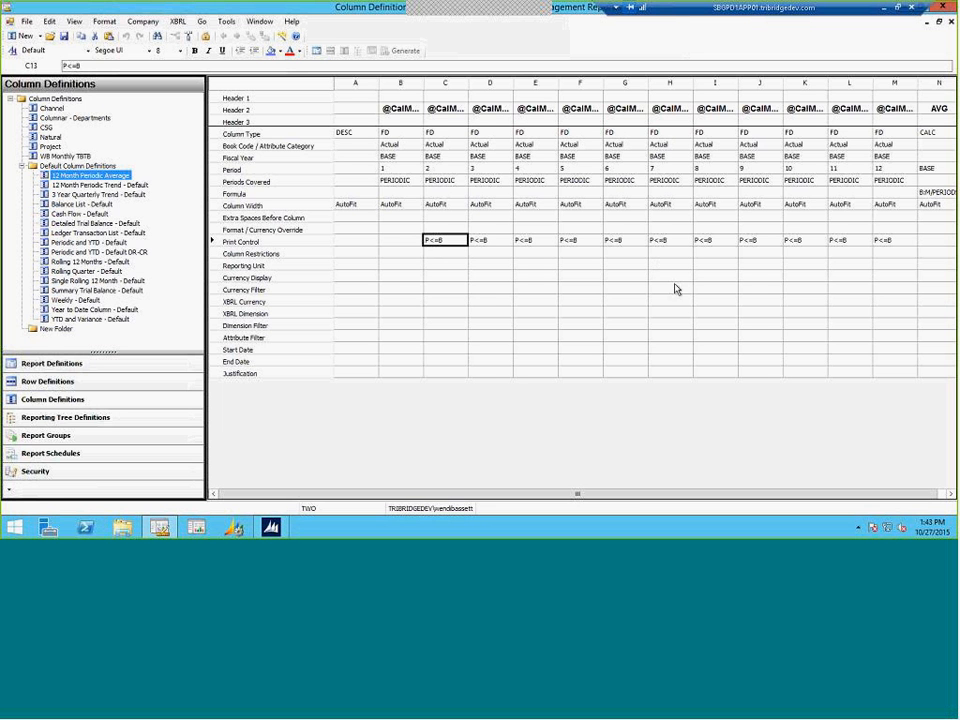
Step: Examine the column type, period and formula of the AVG column, and close the column definition
click(951, 493)
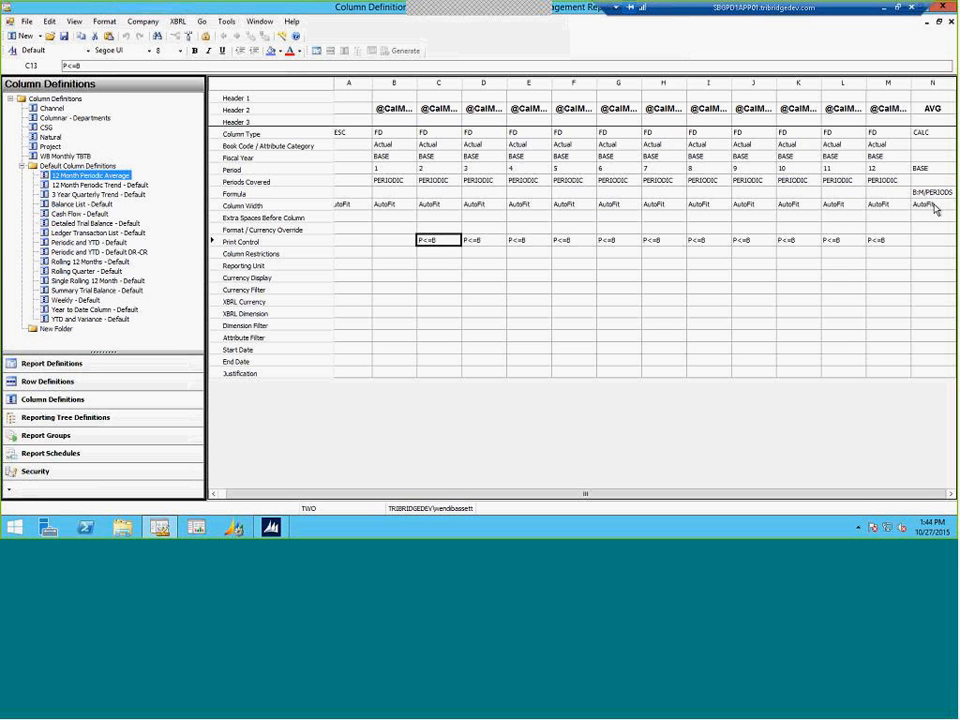
click(922, 133)
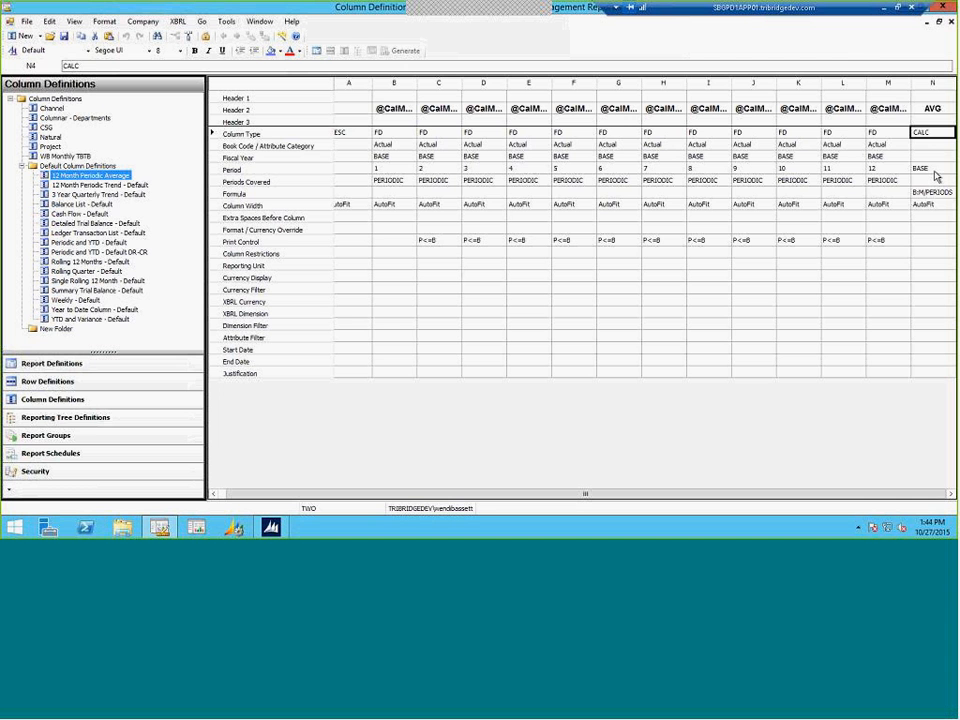
click(934, 171)
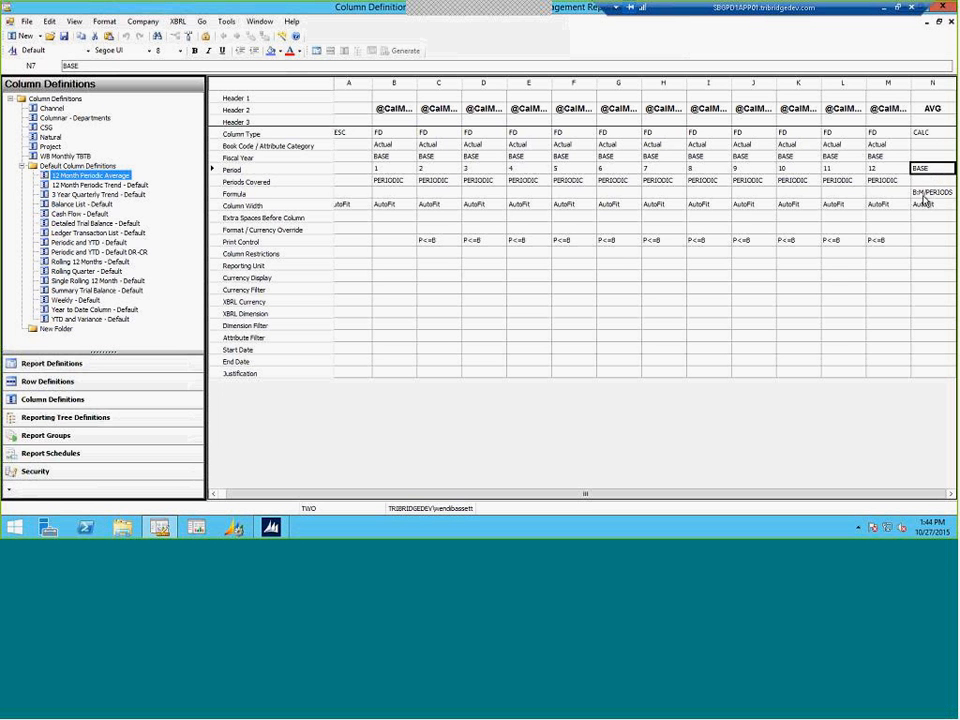
click(924, 193)
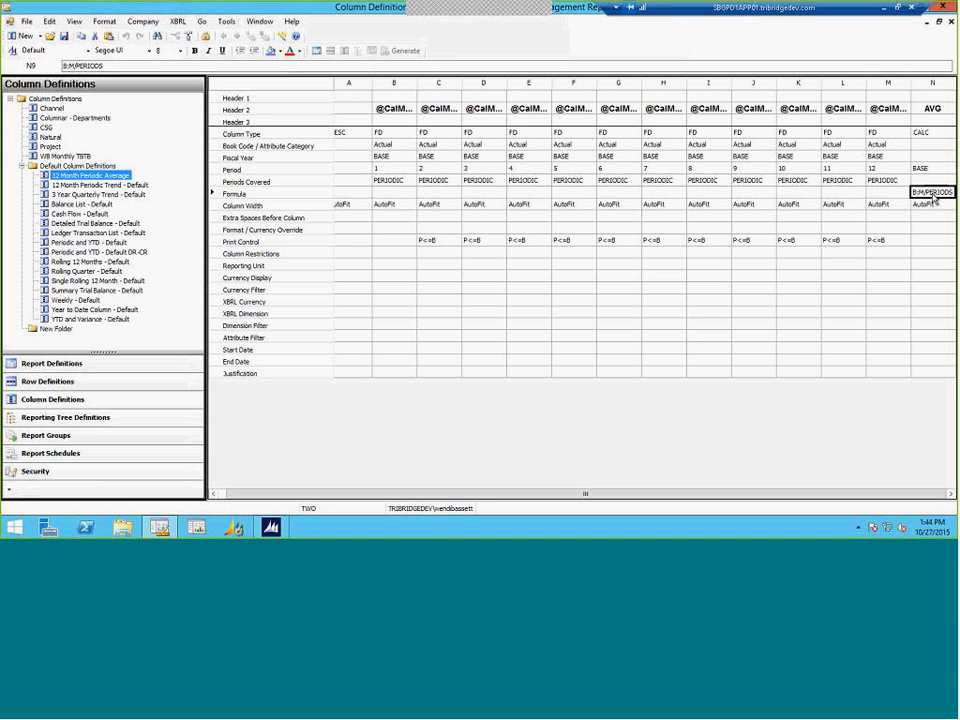
click(950, 23)
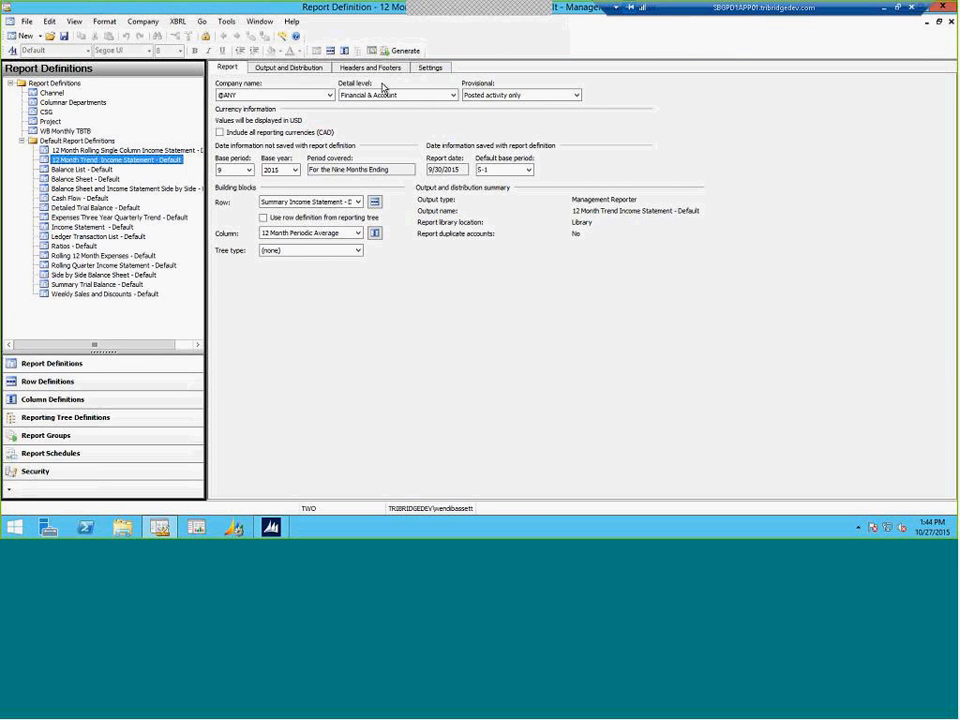
Step: Generate the 12 Month Trend Income Statement, review it in the web viewer, and close the viewer and report queue status
click(404, 50)
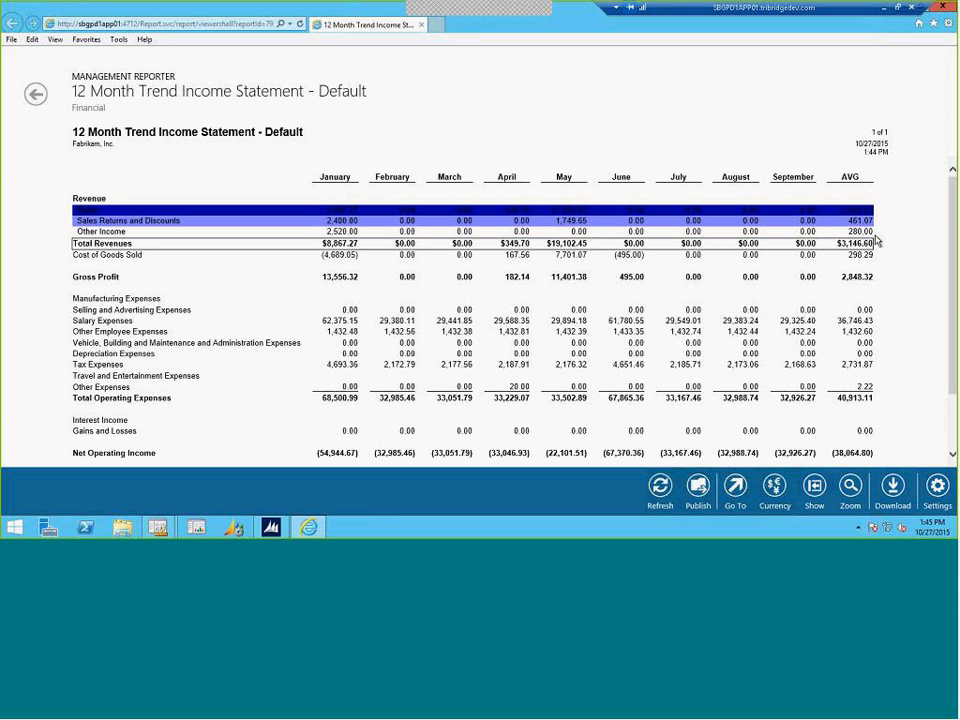
click(940, 8)
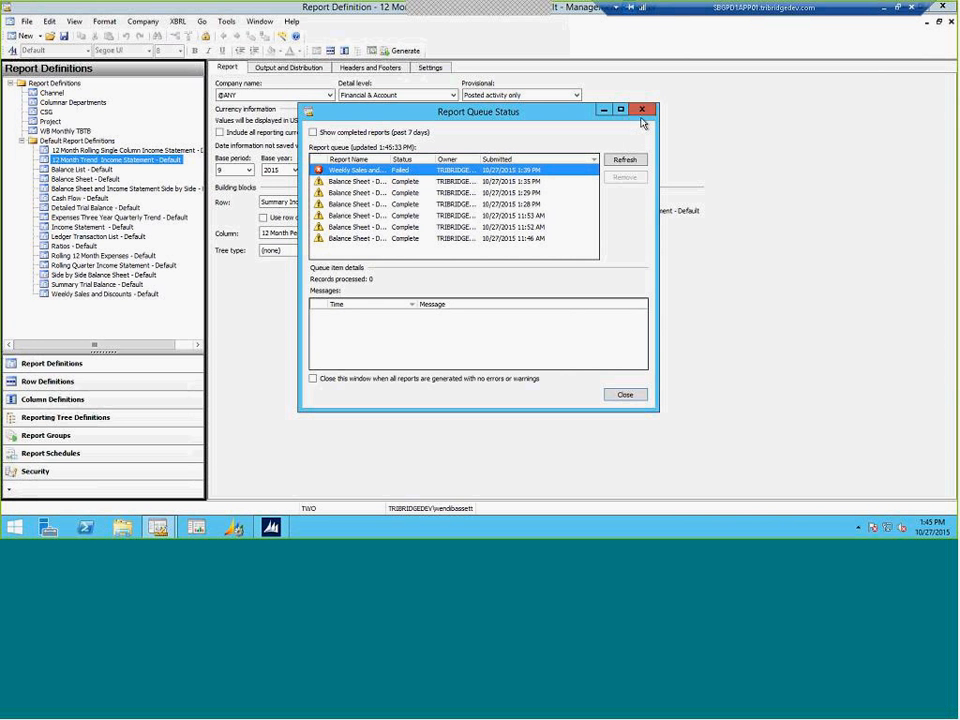
click(643, 111)
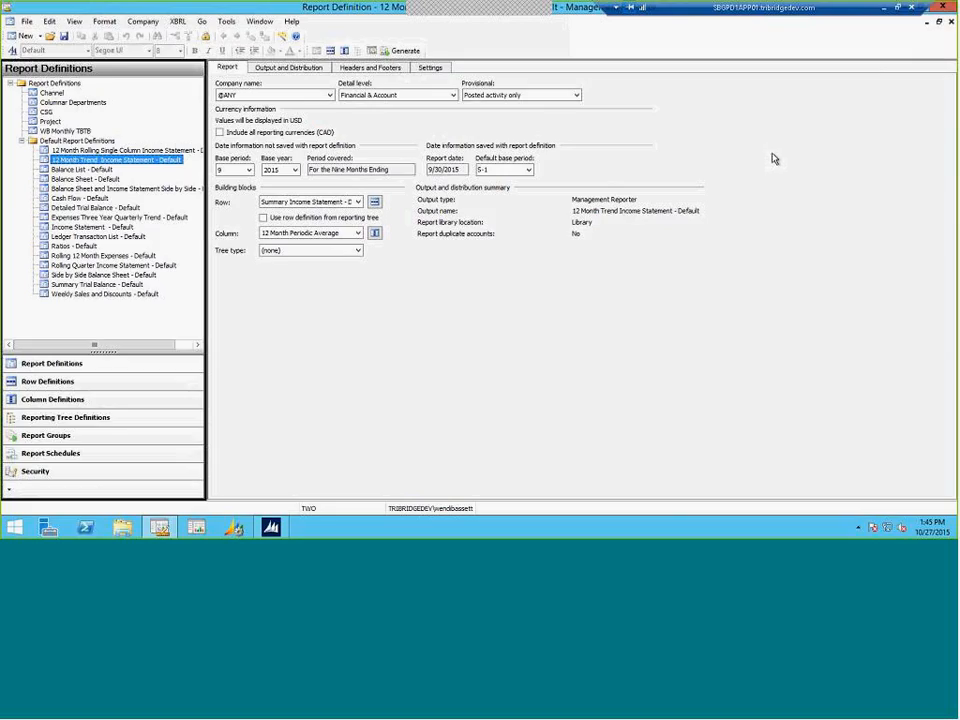
Step: Open the Ratios - Default report without saving the trend report, examine its row definition's current asset and liability account links, and close the definition
double_click(60, 247)
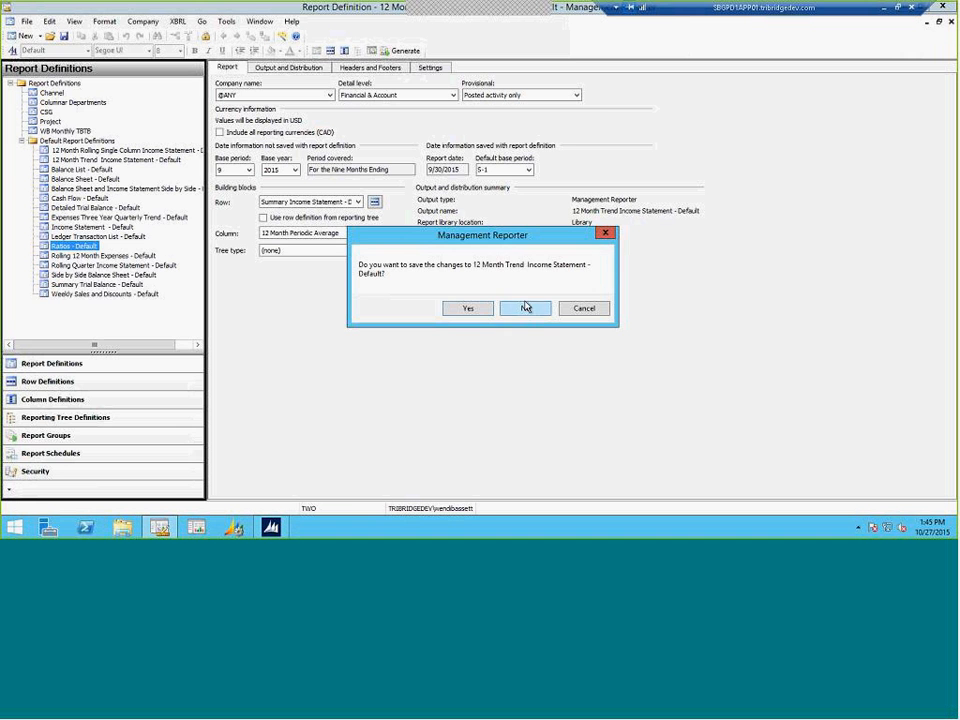
click(523, 309)
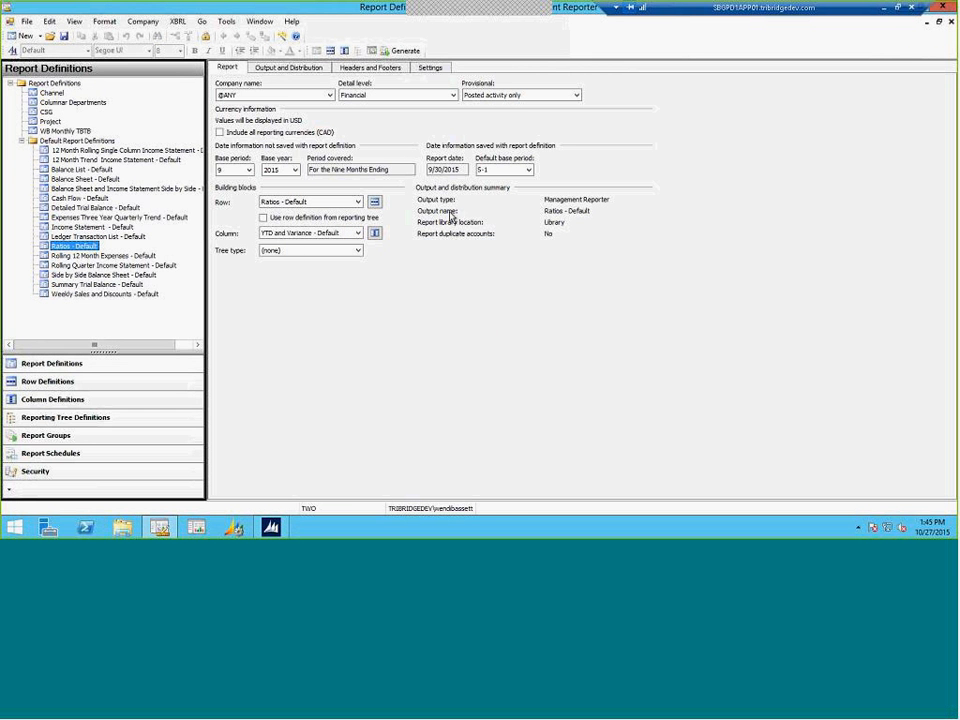
click(376, 204)
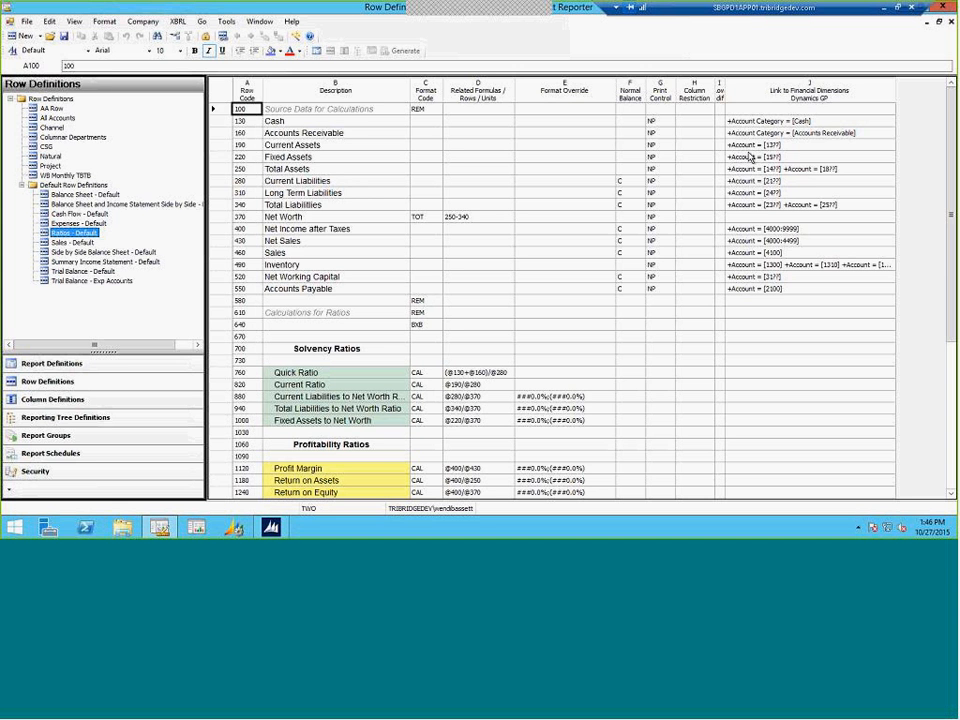
click(791, 147)
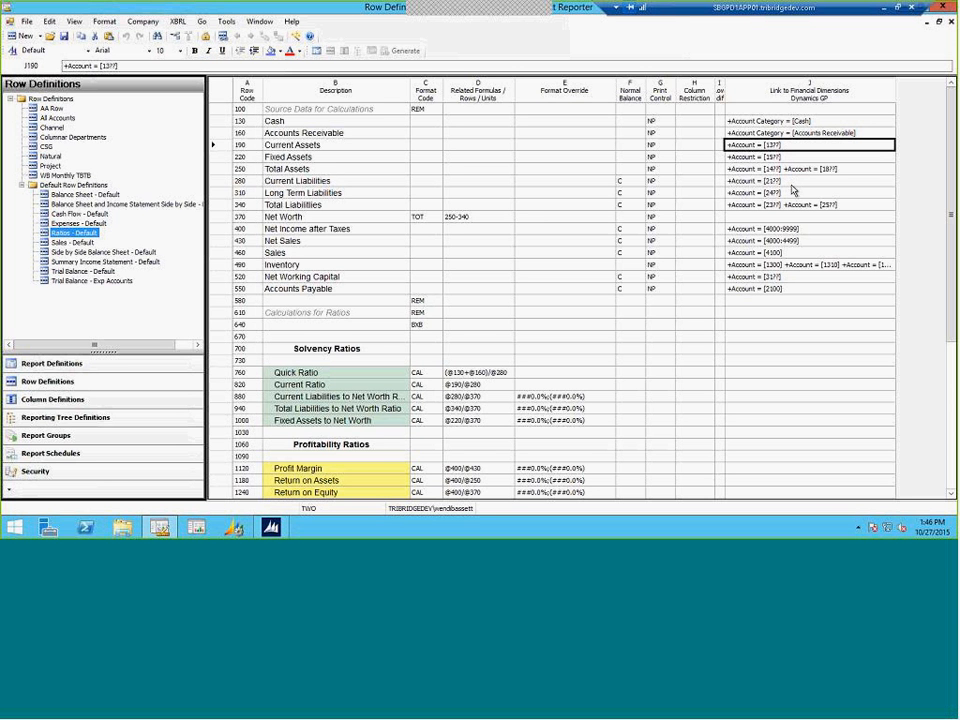
click(791, 183)
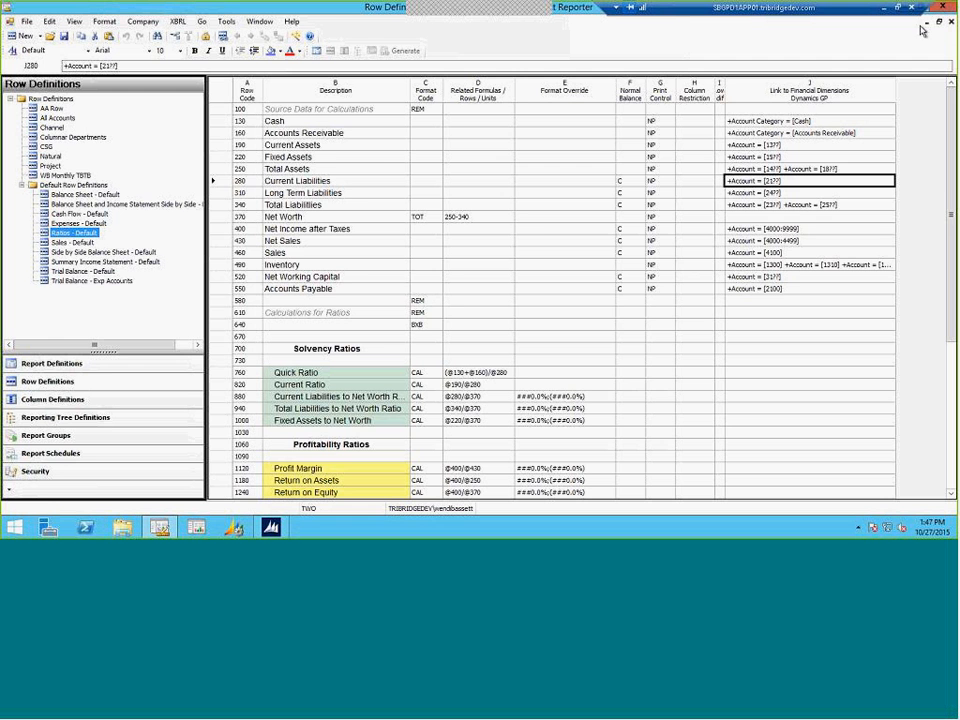
click(951, 22)
Step: Generate the Ratios - Default report, review its solvency, profitability and efficiency ratios, and close the viewer and report queue status
click(401, 50)
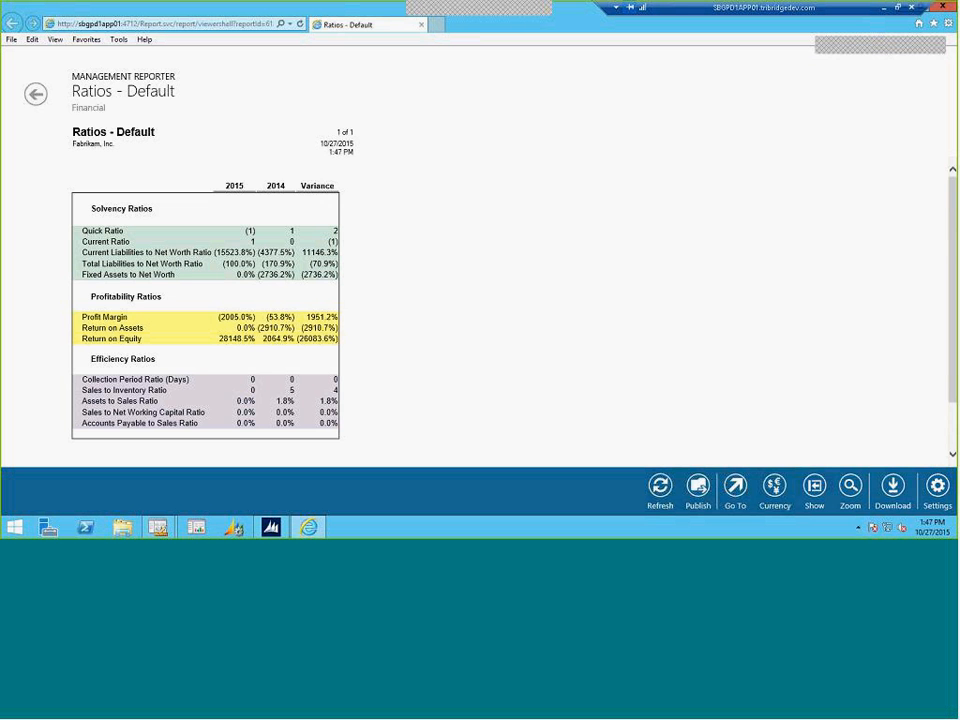
click(952, 455)
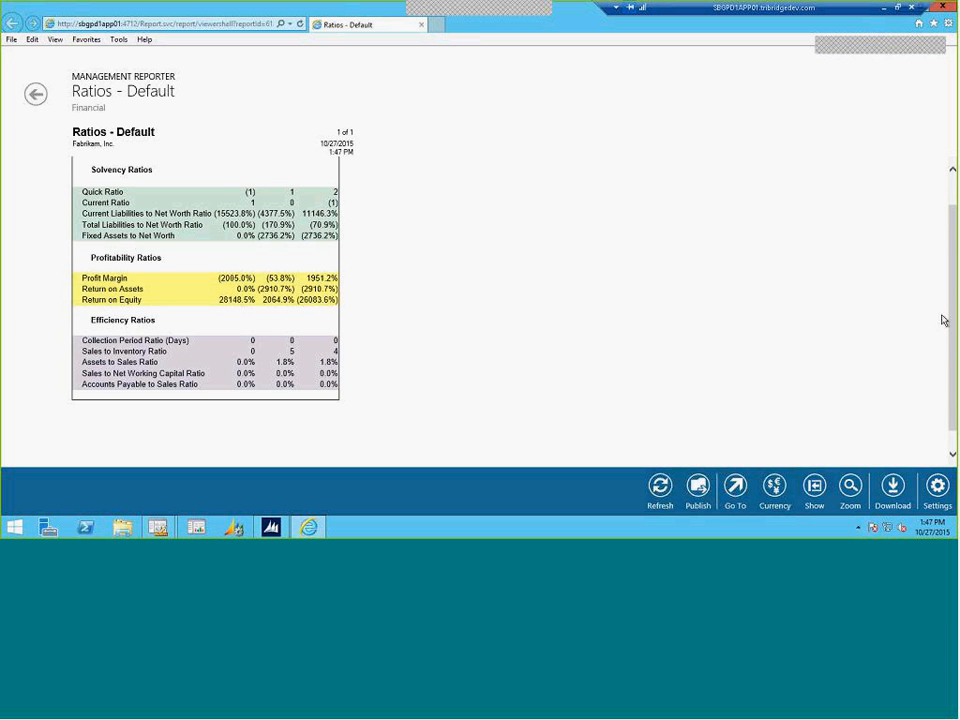
drag(953, 343, 953, 327)
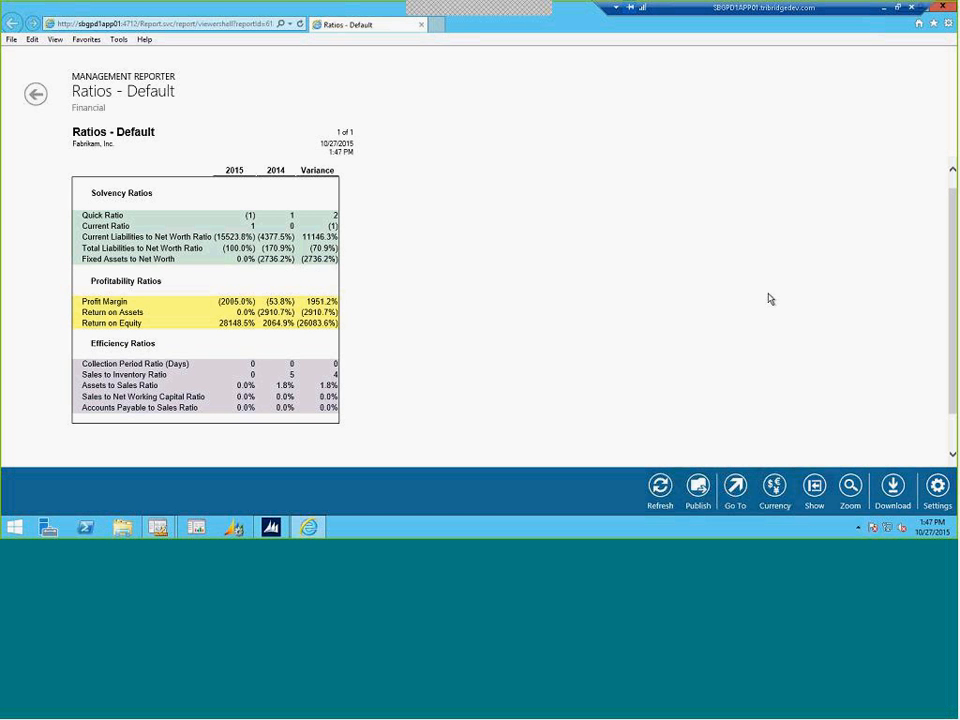
click(946, 7)
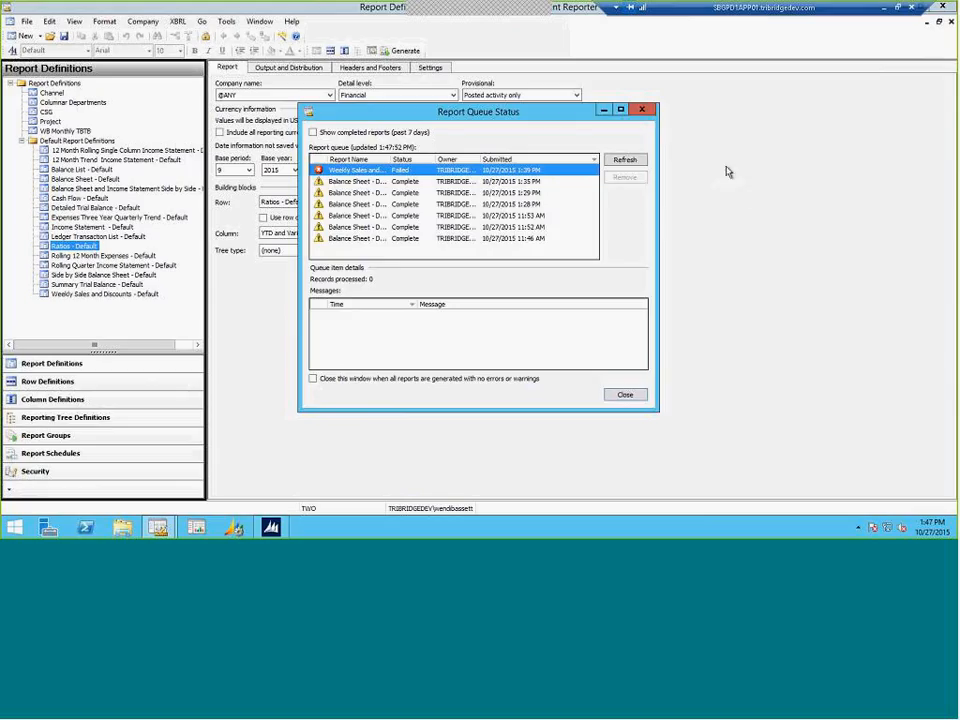
click(643, 110)
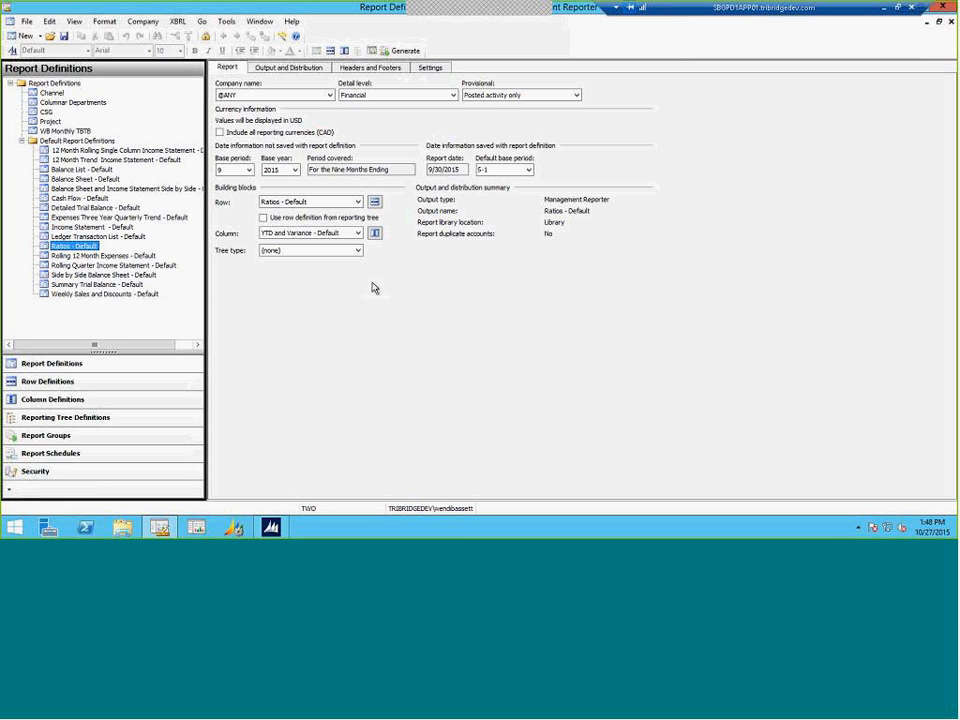
Step: Open the Columnar Departments report, examine its row definition's division links, including the Accounting row's dimensions, and close the row definition
double_click(97, 106)
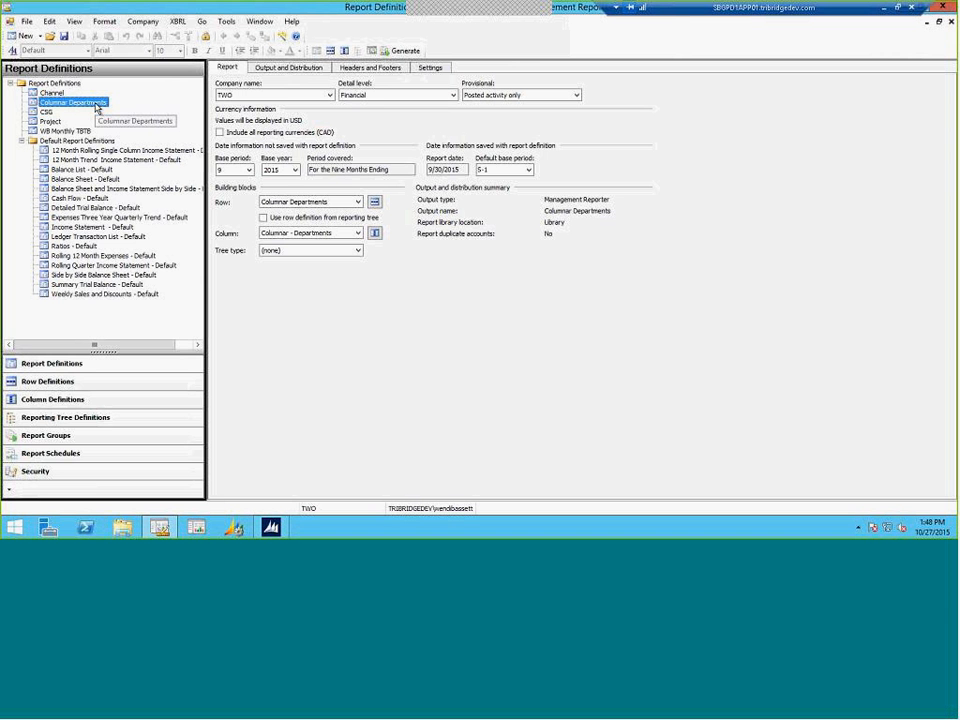
click(375, 203)
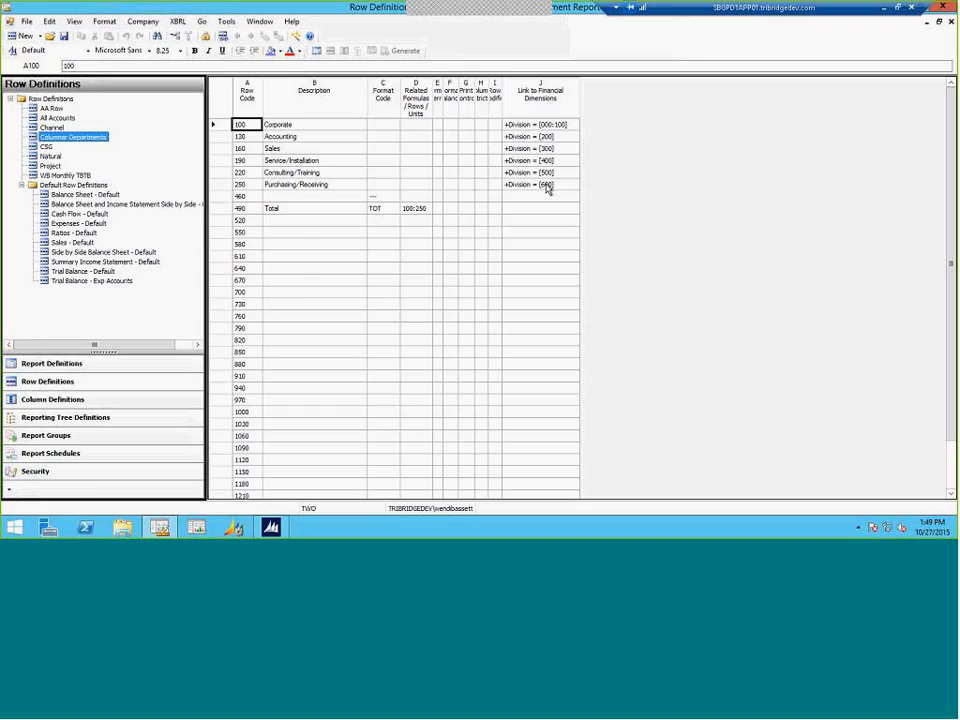
double_click(541, 138)
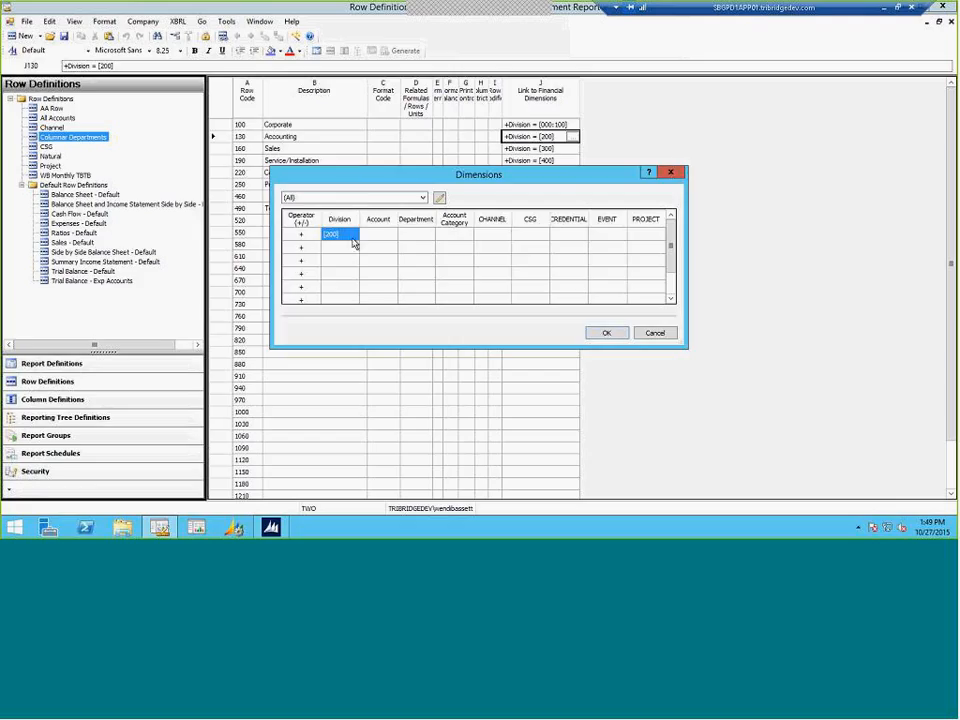
click(654, 332)
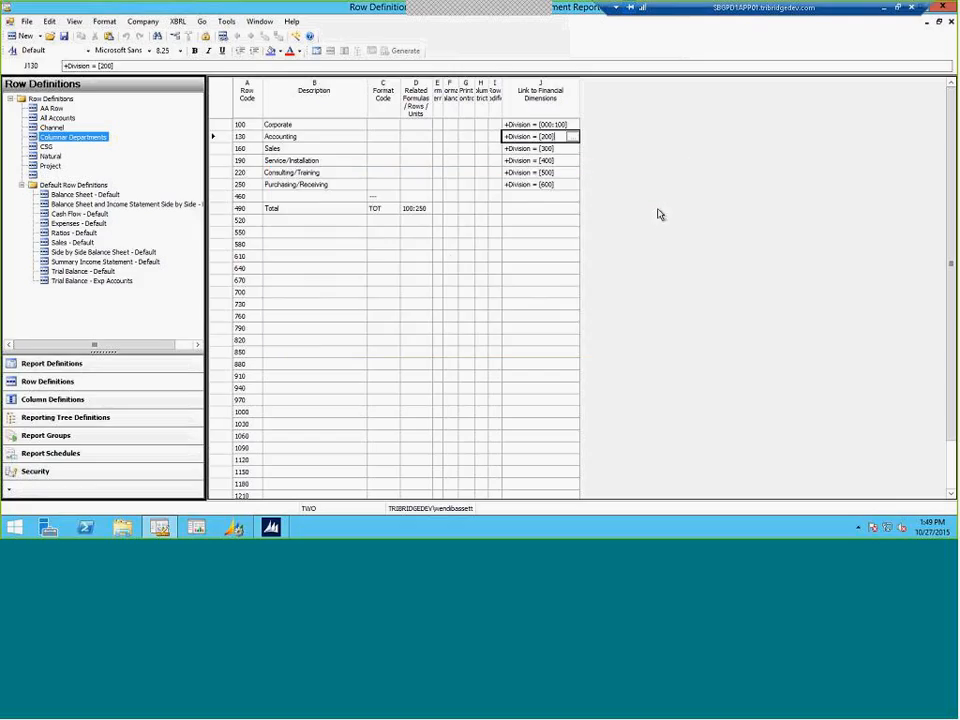
click(951, 22)
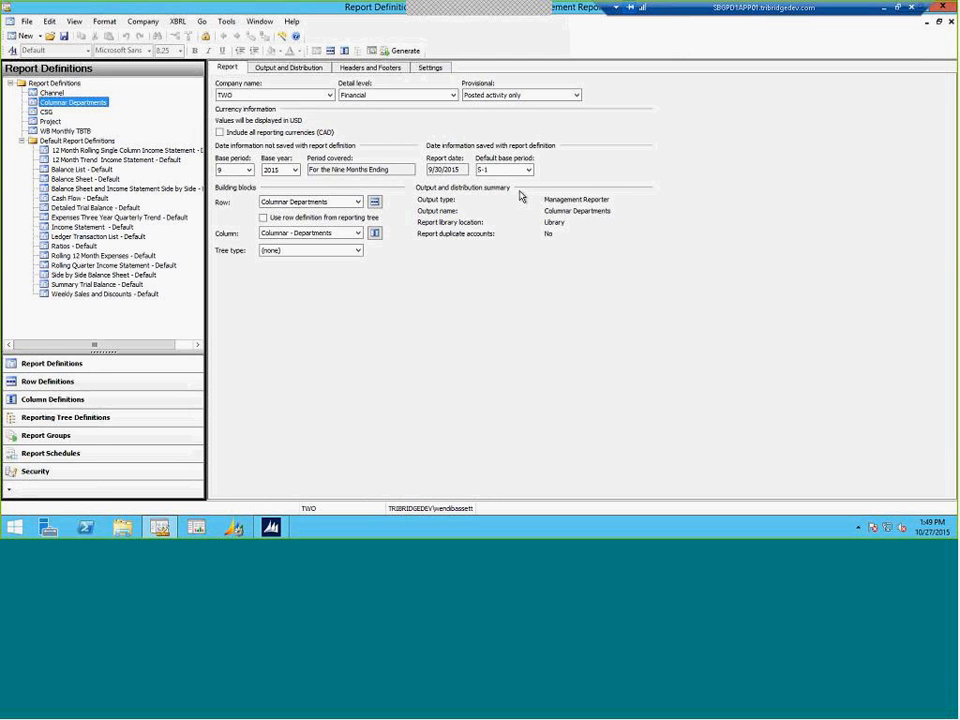
Step: Examine the account dimension filters of the Gross Margin and Net Income columns in the report's column definition, and close it without saving
click(375, 235)
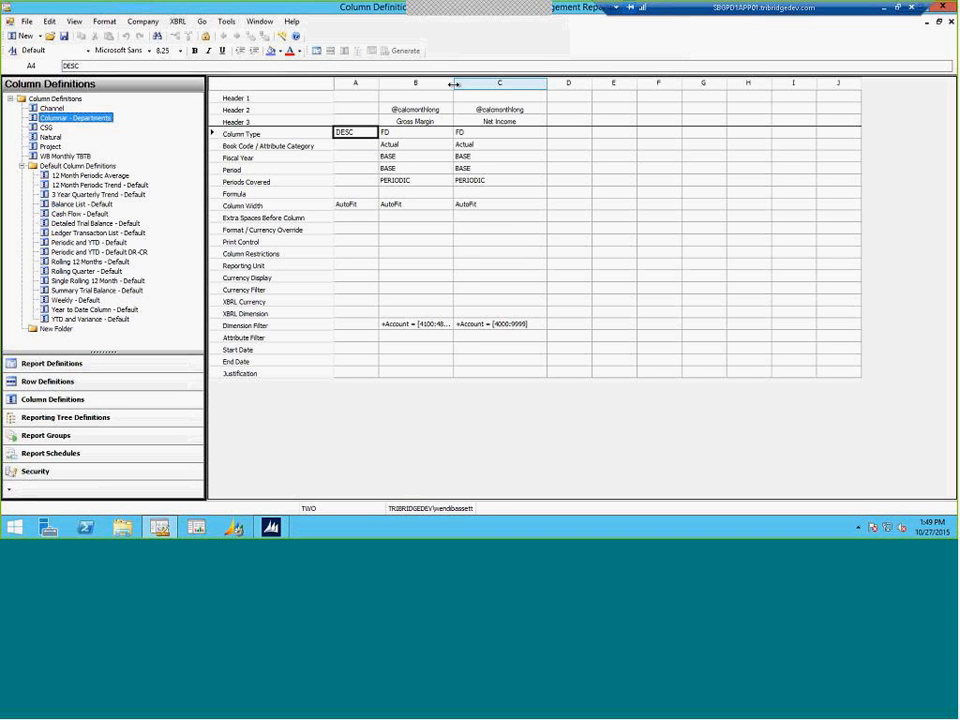
drag(454, 83, 488, 82)
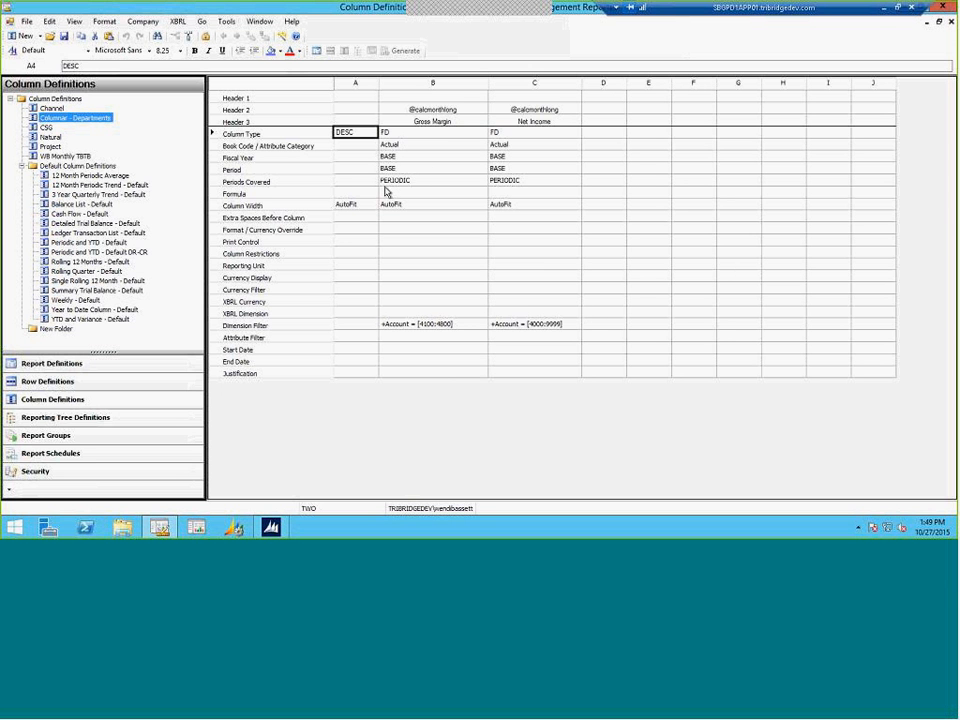
click(461, 327)
double_click(461, 327)
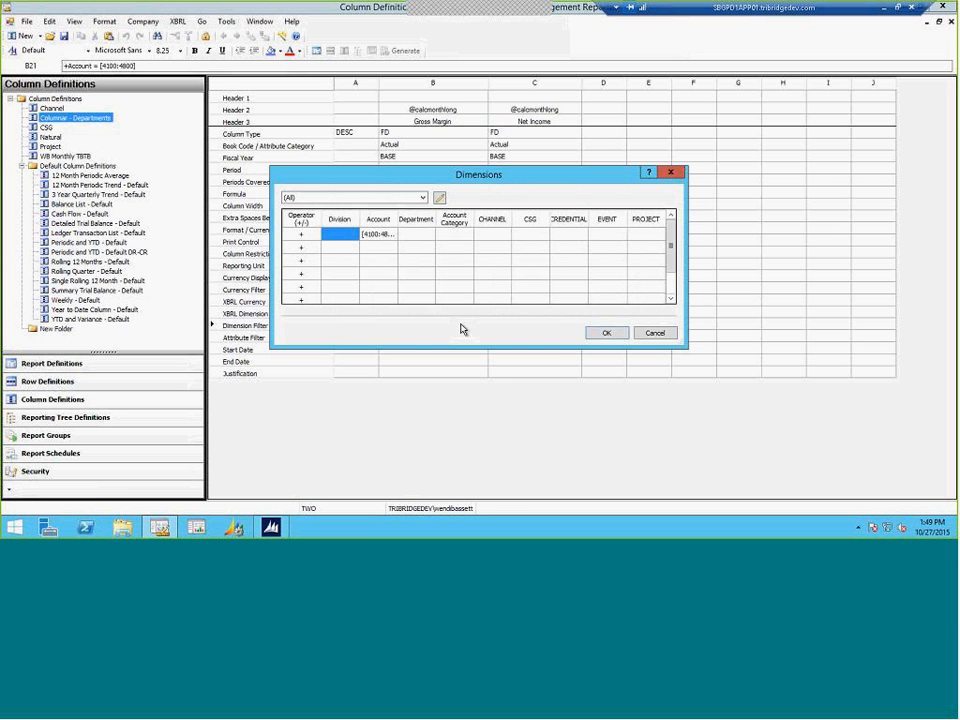
key(Escape)
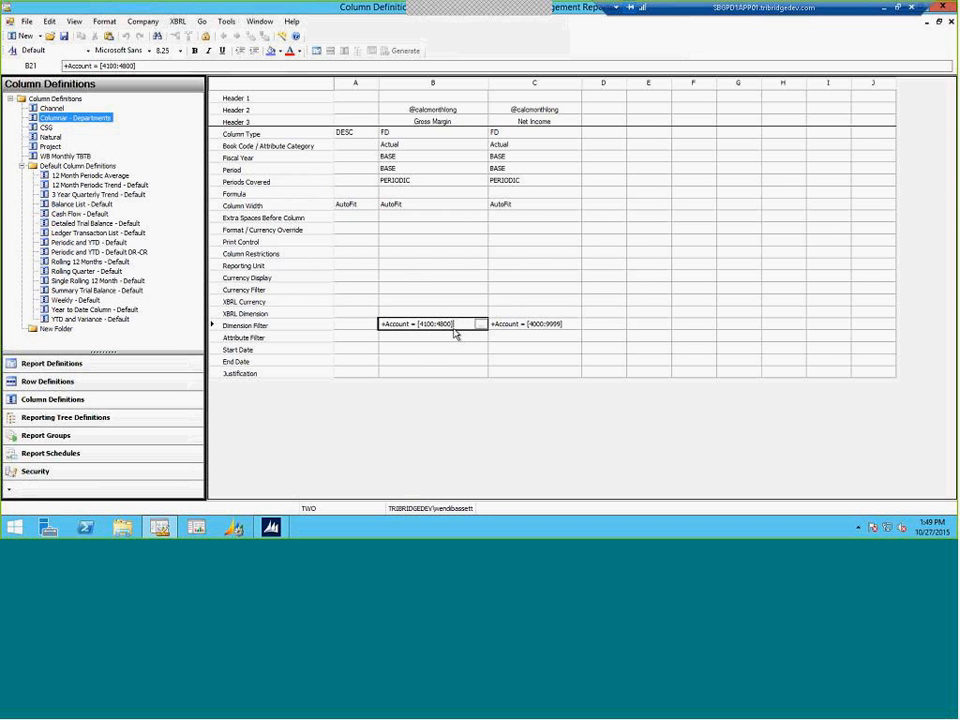
click(571, 327)
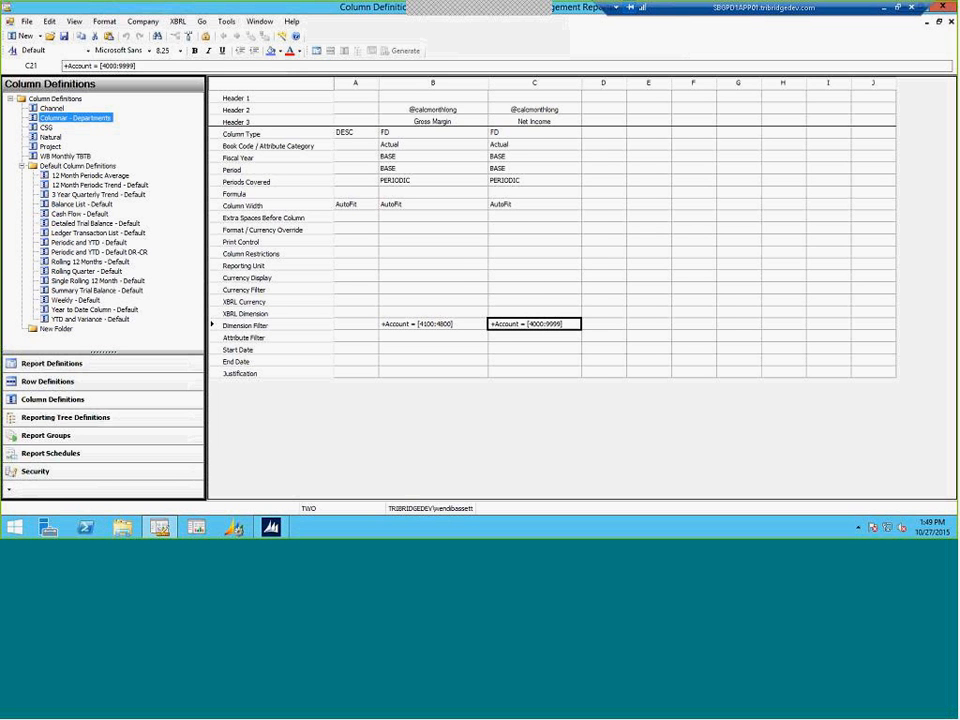
click(952, 22)
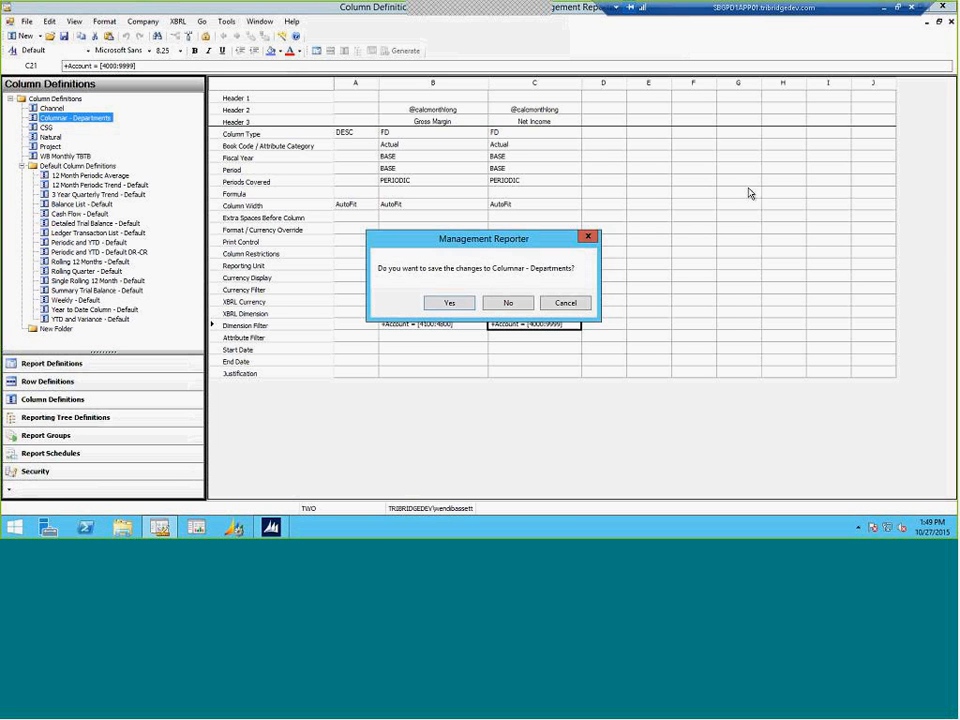
click(507, 303)
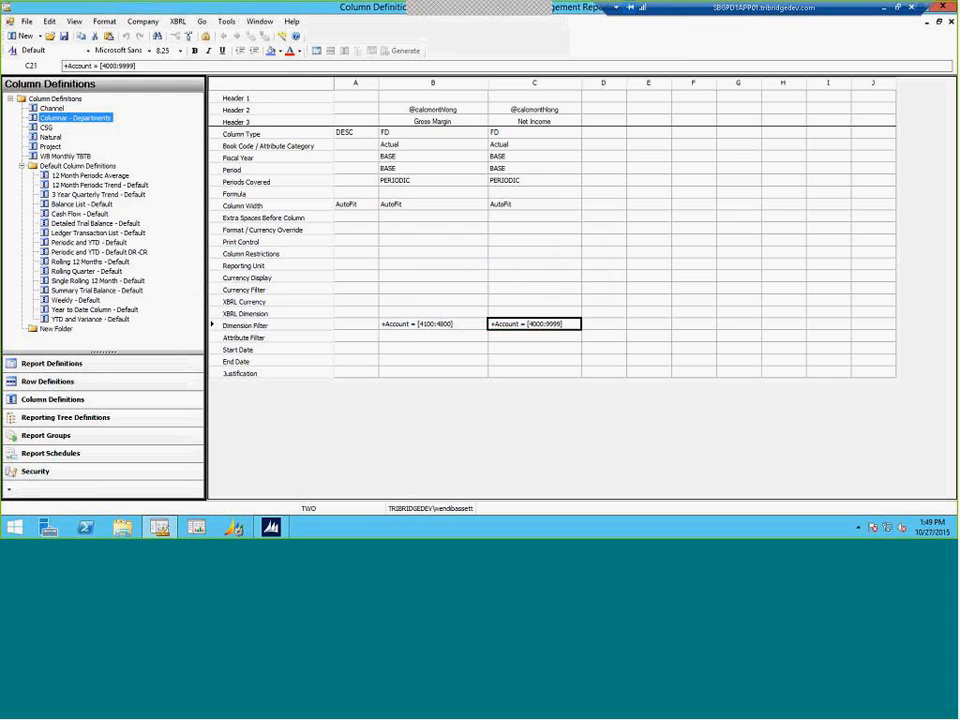
Step: Generate the Columnar Departments report, review it in the web viewer, and close the viewer and report queue status
click(396, 55)
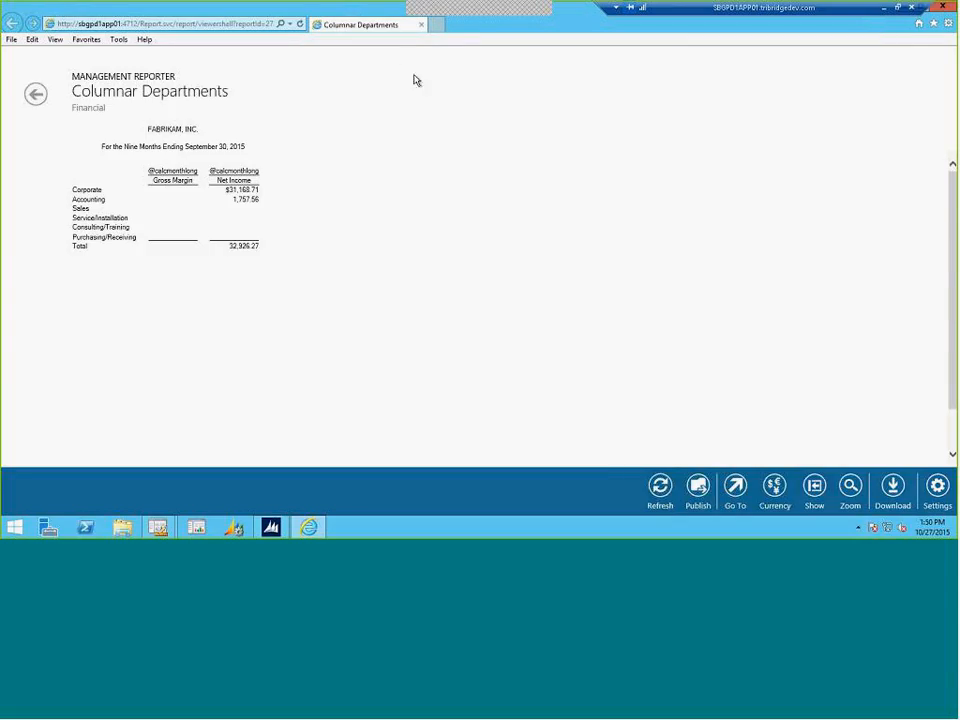
mouse_move(922, 10)
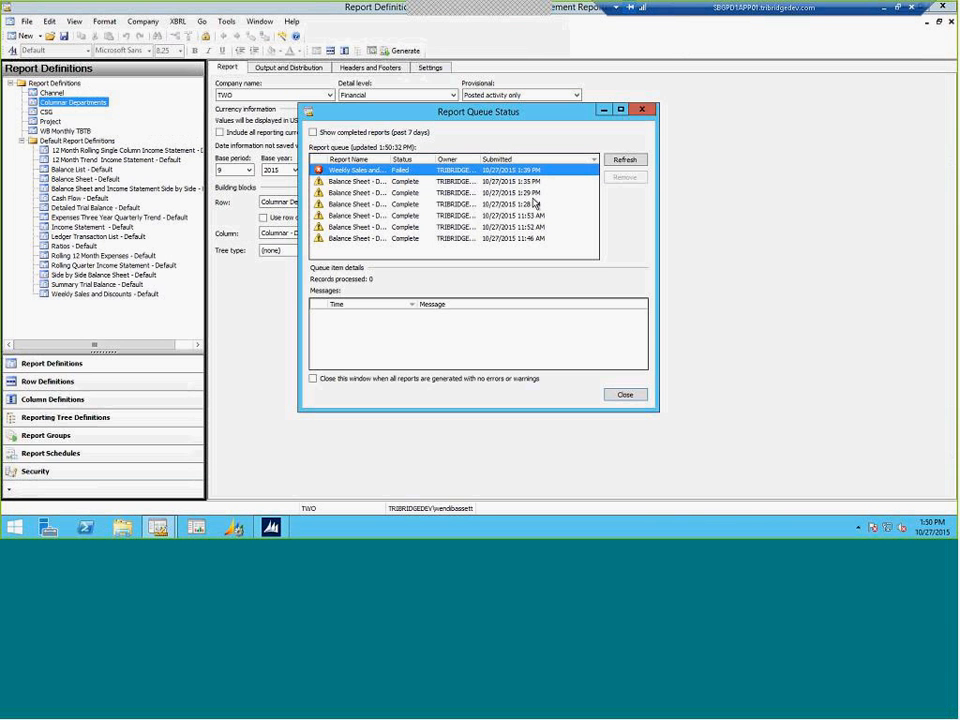
click(635, 111)
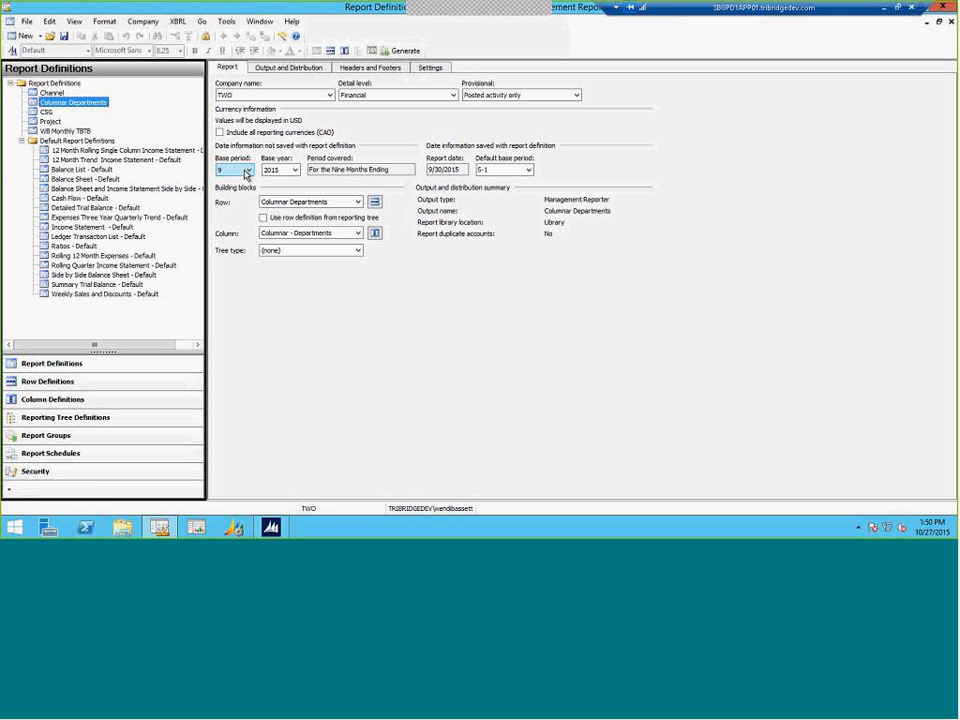
Step: Set the Columnar Departments report's base period to 3 and base year to 2017, and generate it again
click(236, 170)
click(224, 197)
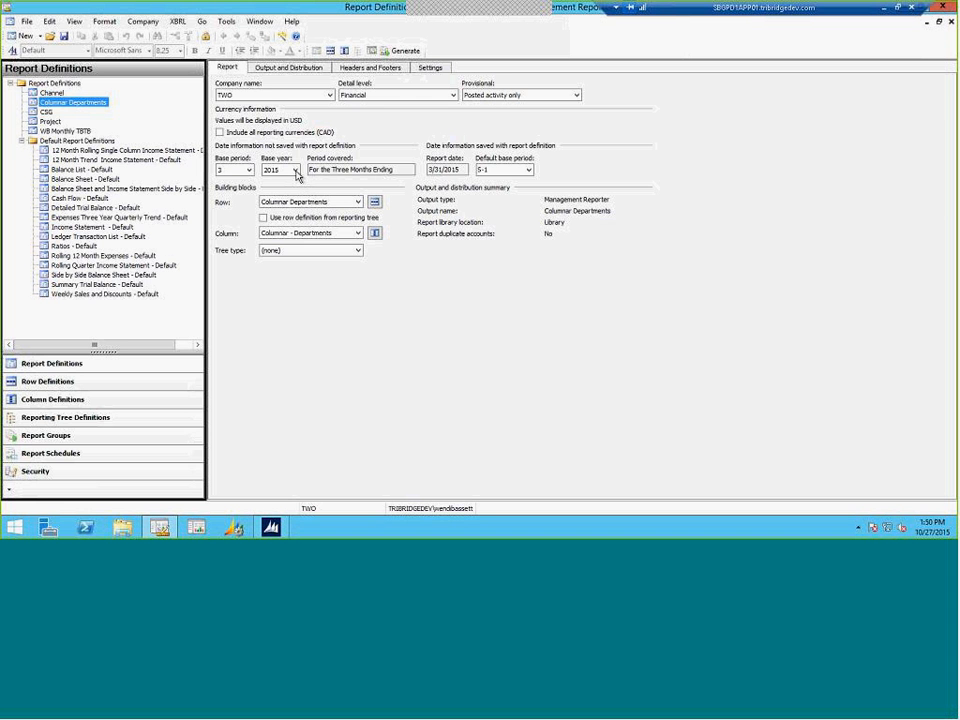
click(295, 170)
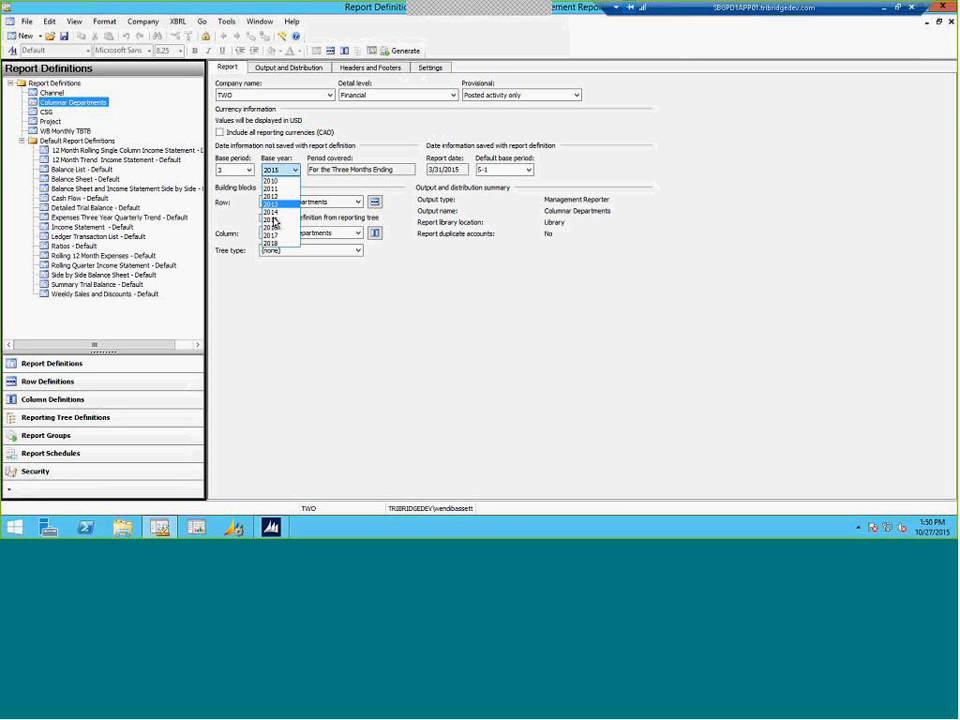
click(277, 236)
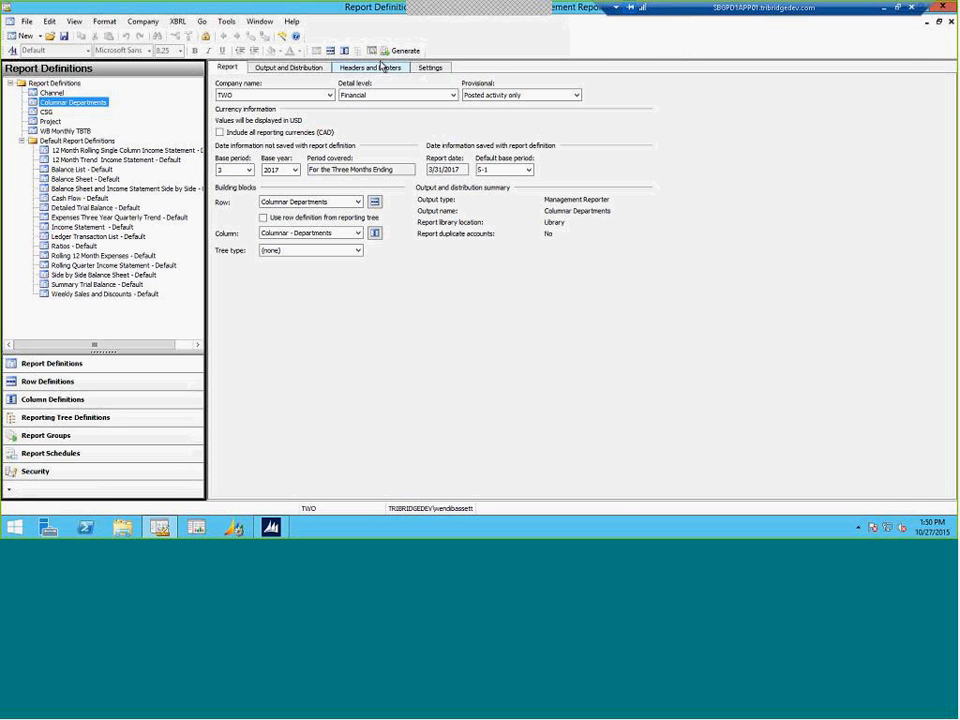
click(398, 50)
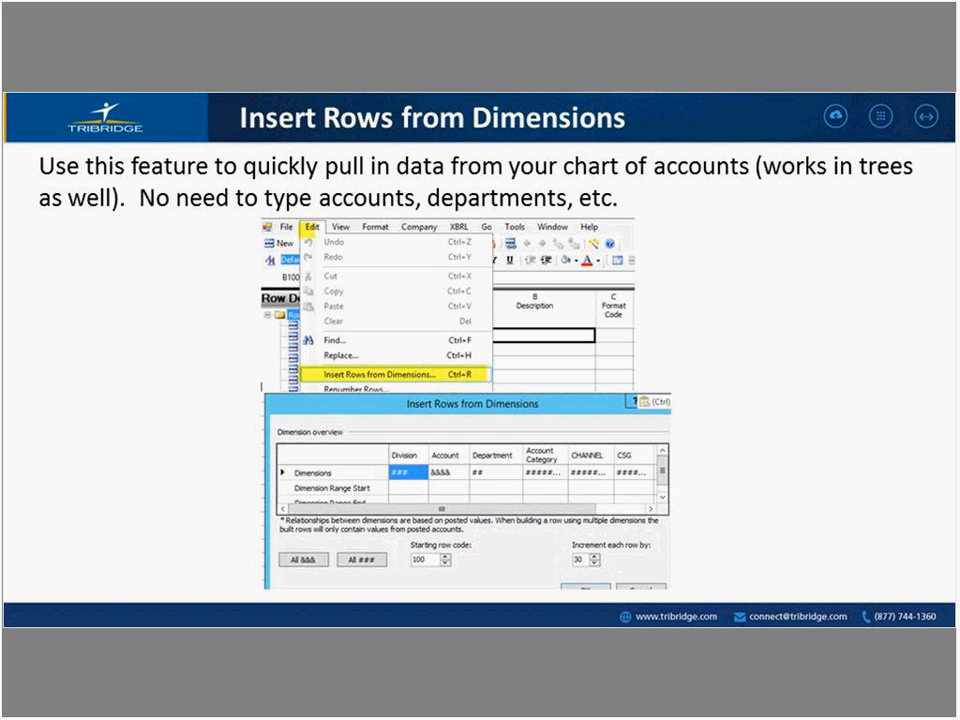
key(Right)
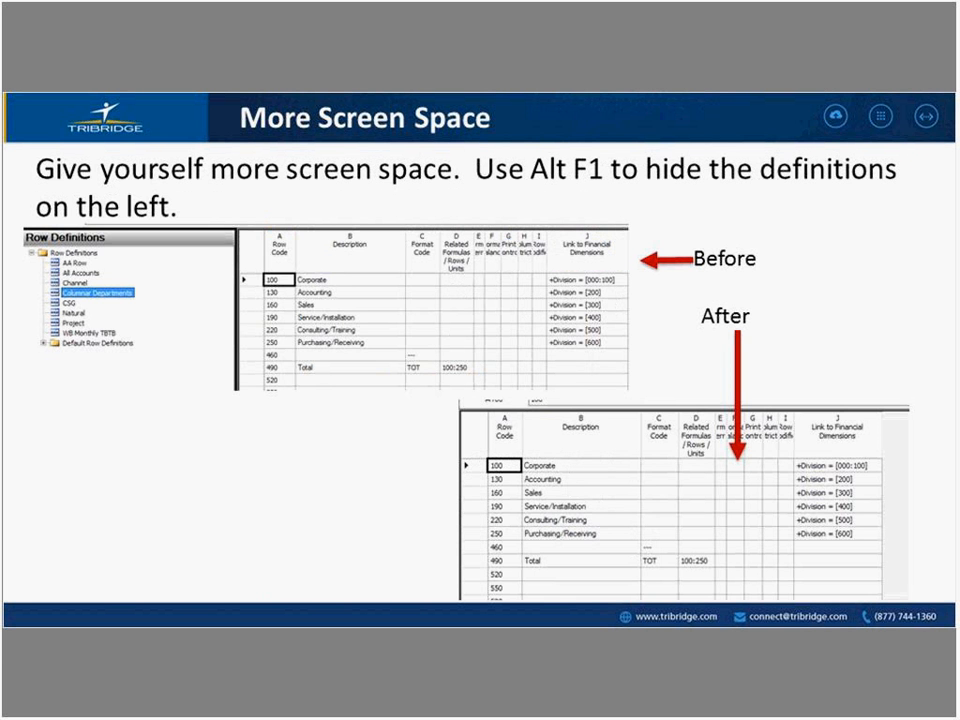
key(Right)
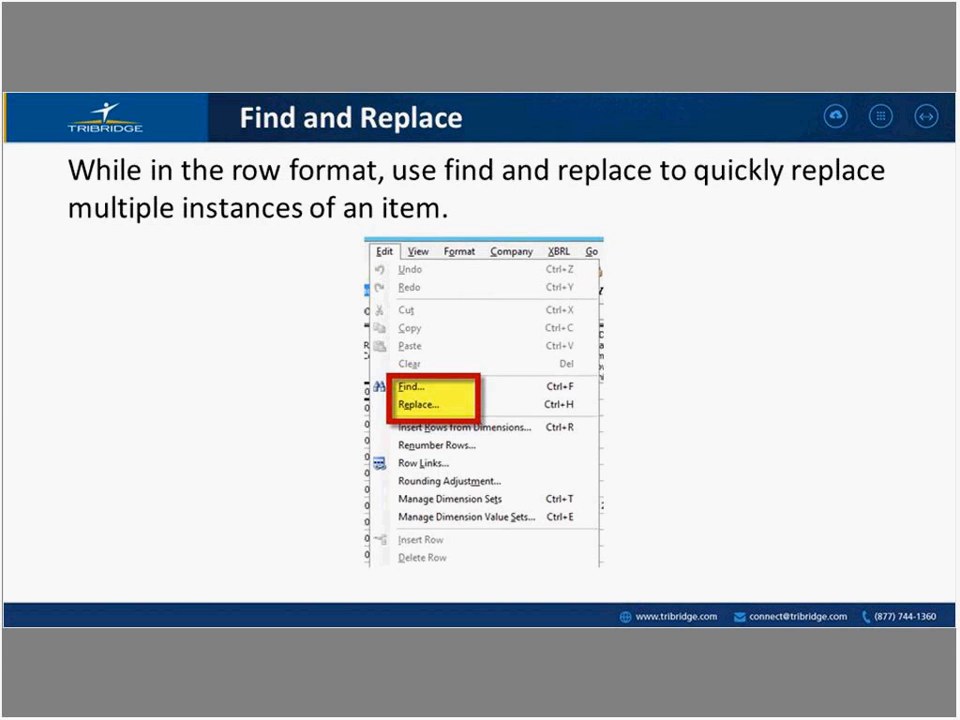
key(Right)
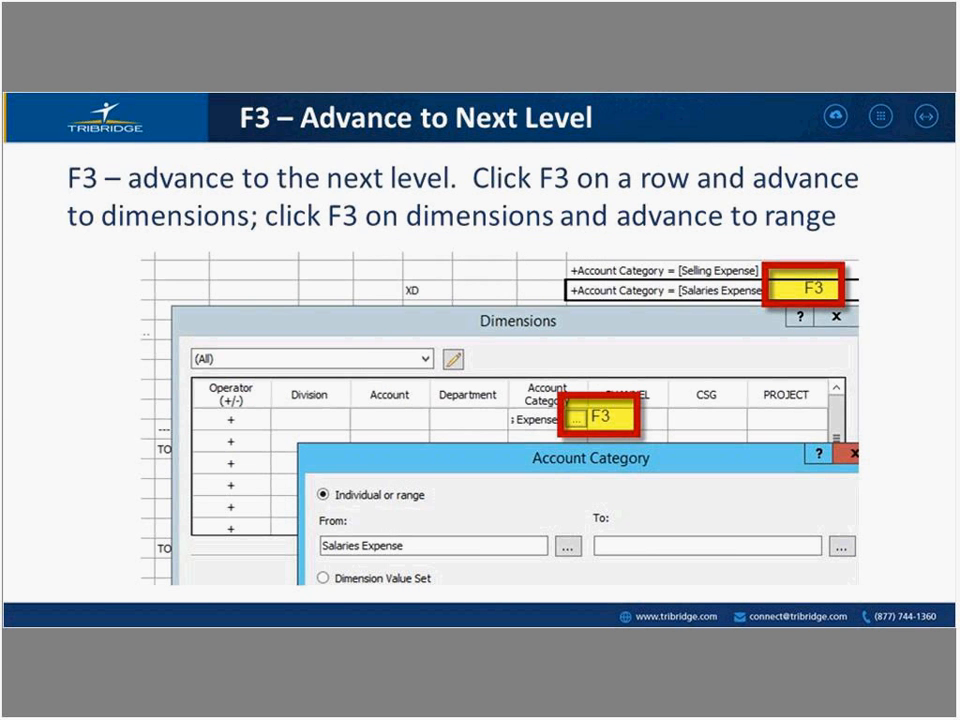
key(Right)
key(Right)
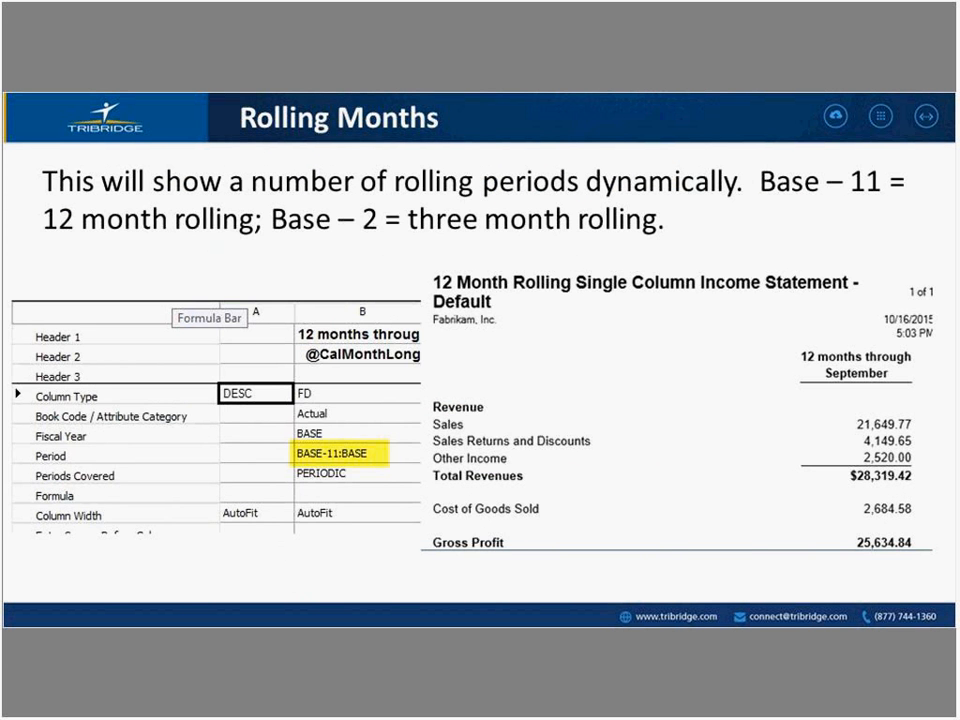
key(Right)
key(Right)
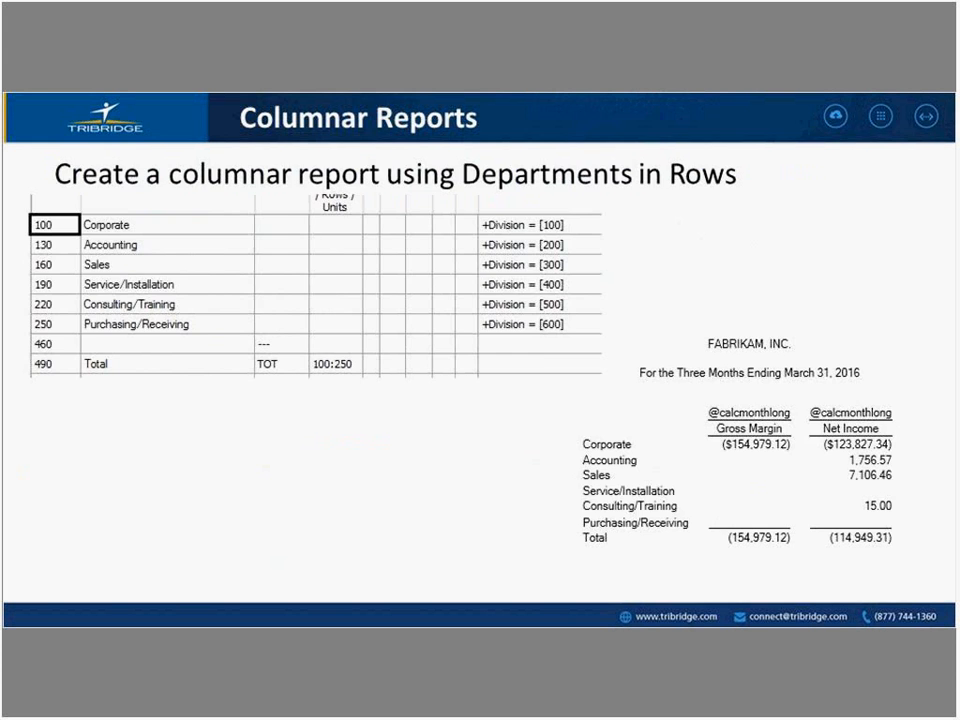
key(Right)
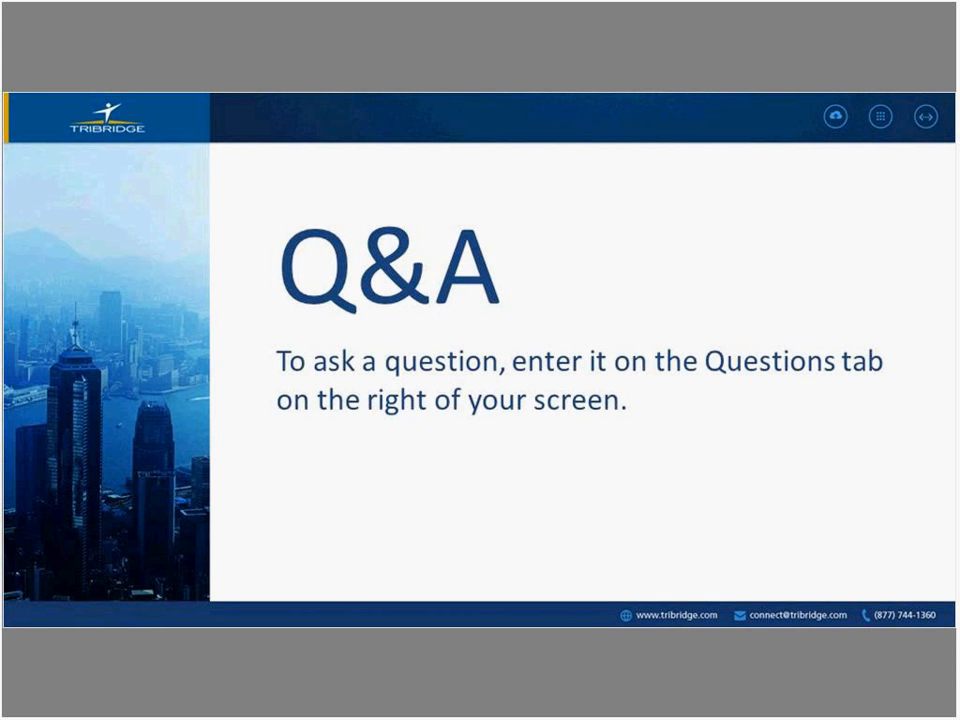
key(Right)
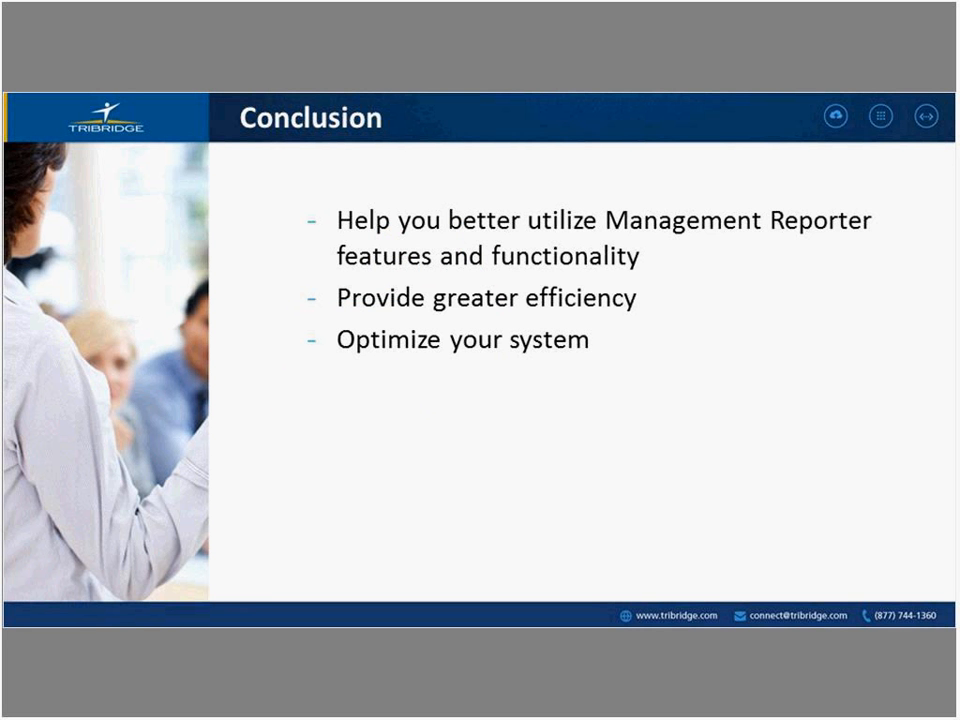